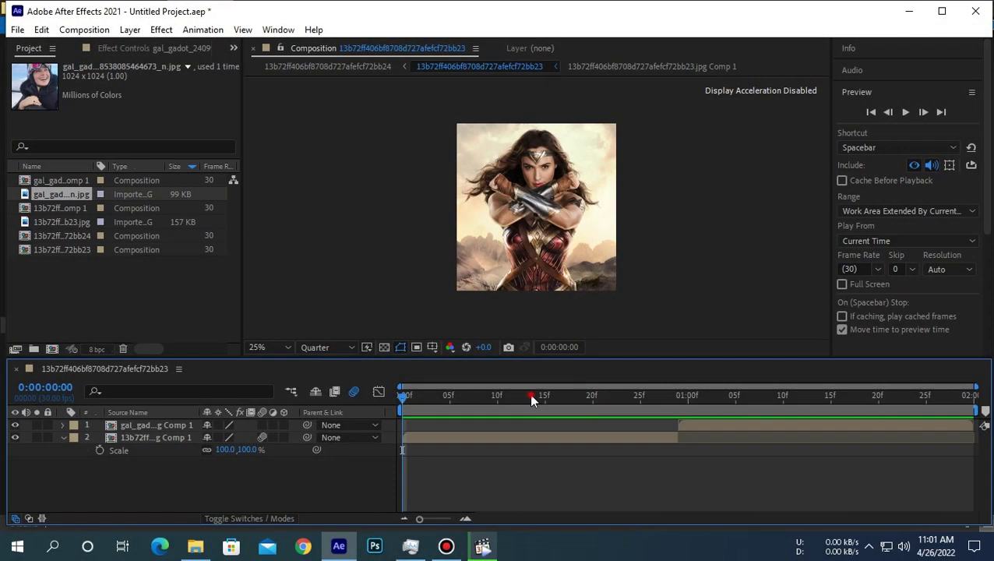
Keyframe the warrior photo layer's Scale at 100% on 0f and 25% at 29f
{"action": "left_click", "coordinate": [905, 111]}
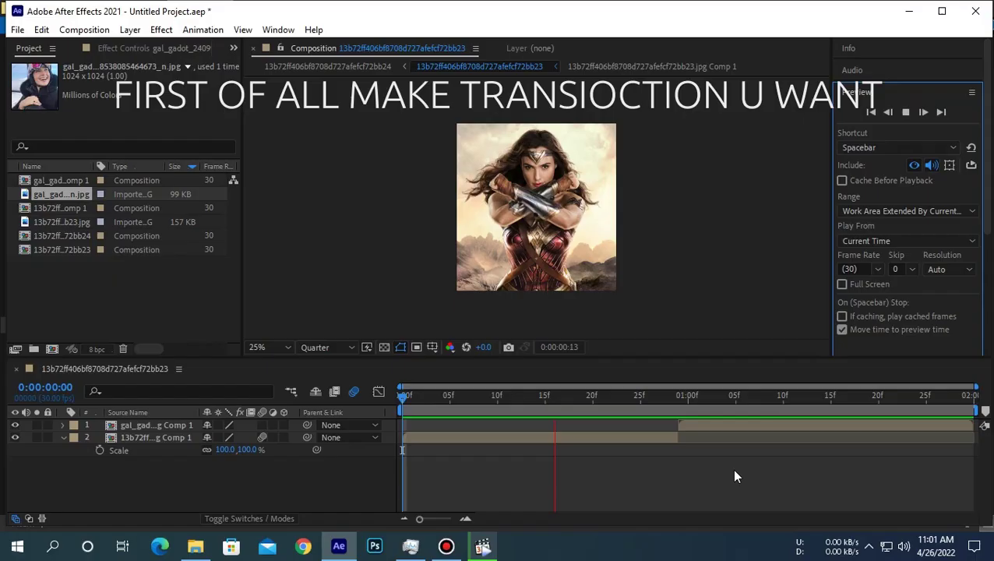
{"action": "left_click", "coordinate": [434, 437]}
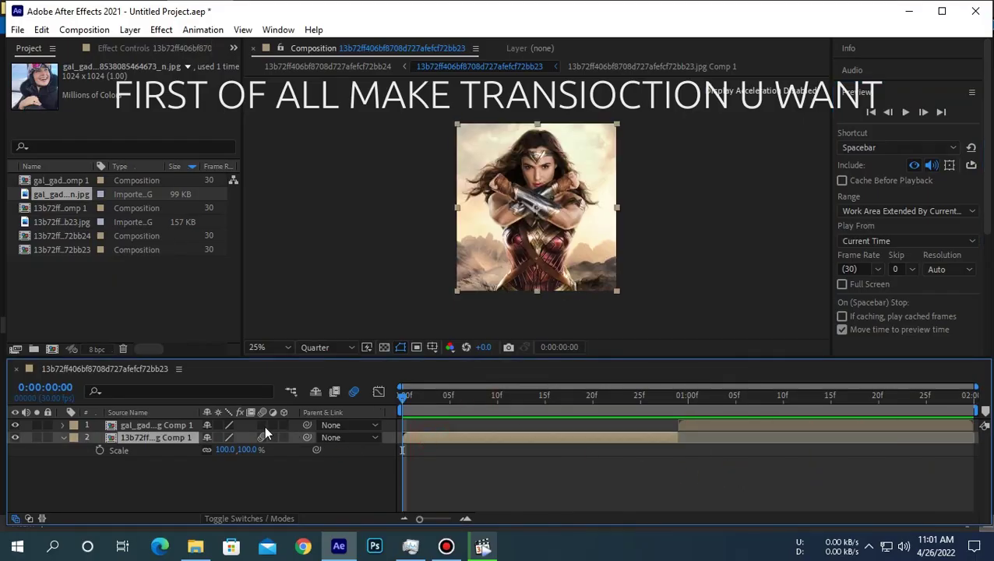
{"action": "key", "text": "s"}
{"action": "left_click", "coordinate": [100, 450]}
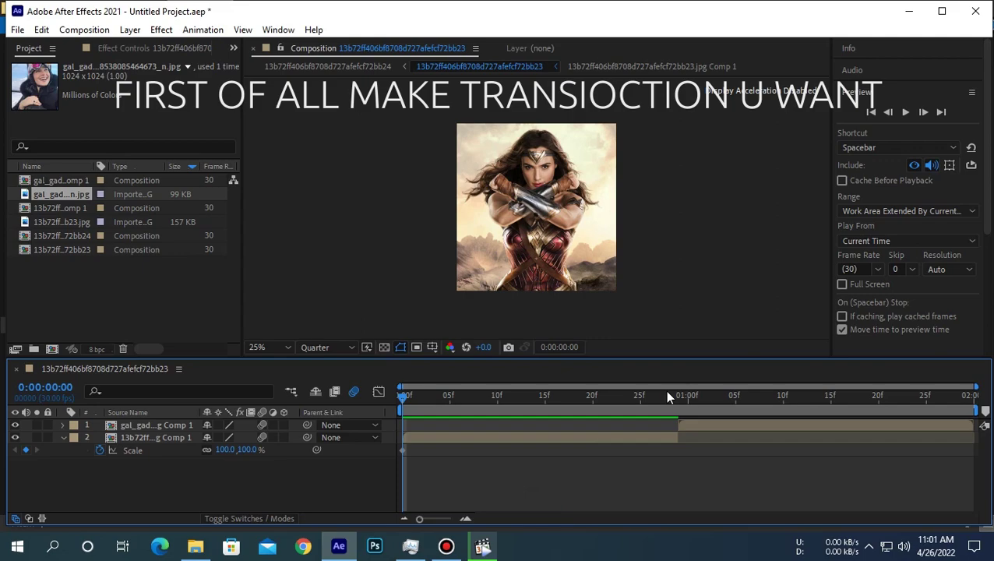
{"action": "left_click", "coordinate": [677, 396]}
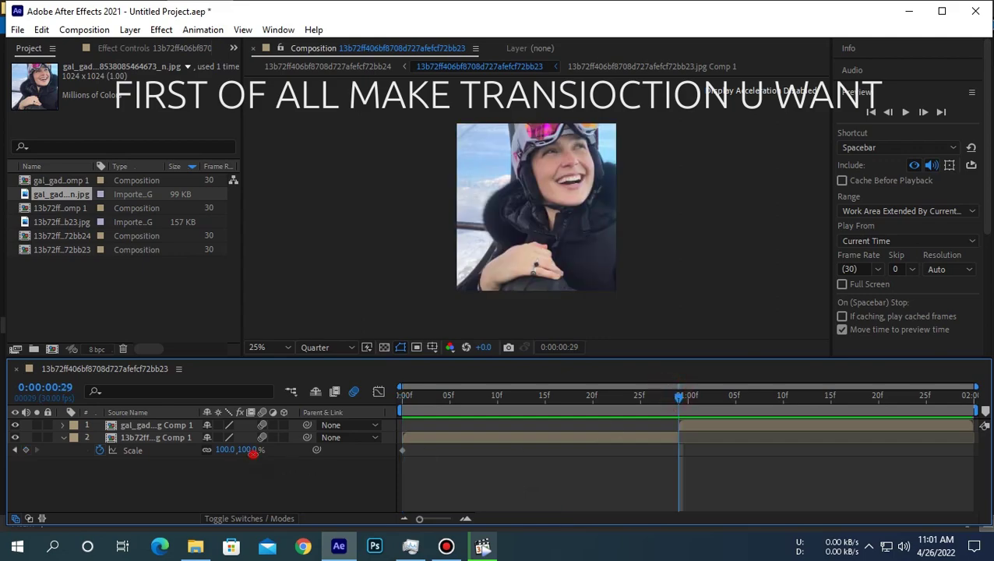
{"action": "right_click", "coordinate": [400, 455]}
{"action": "left_click", "coordinate": [466, 473]}
Apply Easy Ease to both Scale keyframes
{"action": "right_click", "coordinate": [402, 450]}
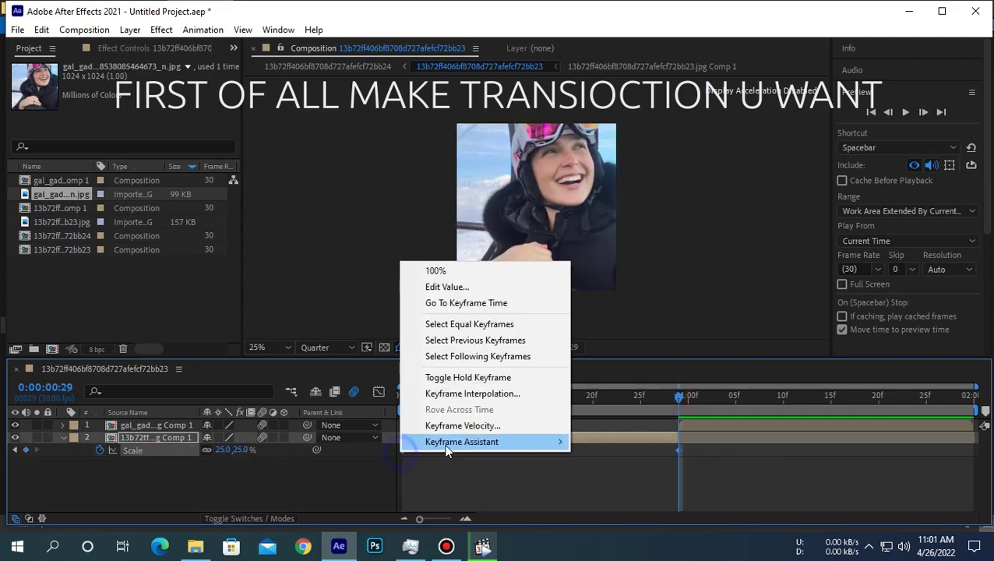
{"action": "left_click", "coordinate": [680, 448]}
{"action": "right_click", "coordinate": [680, 448]}
{"action": "mouse_move", "coordinate": [740, 439]}
{"action": "left_click", "coordinate": [618, 389]}
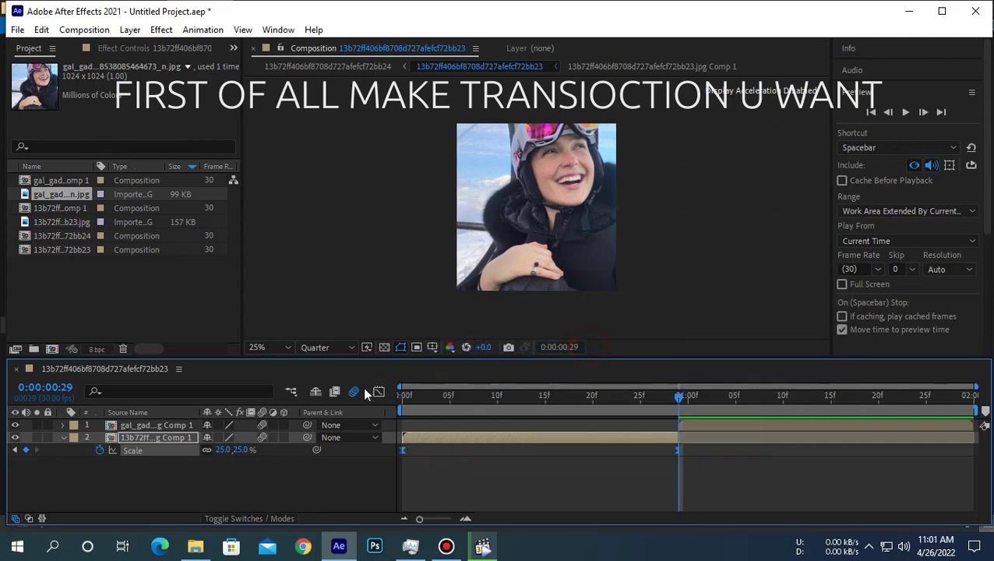
Reshape the Scale curve so it holds near full size, then plunges at 29f
{"action": "left_click", "coordinate": [379, 392]}
{"action": "left_click", "coordinate": [585, 481]}
{"action": "left_click_drag", "start_coordinate": [600, 465], "coordinate": [674, 424]}
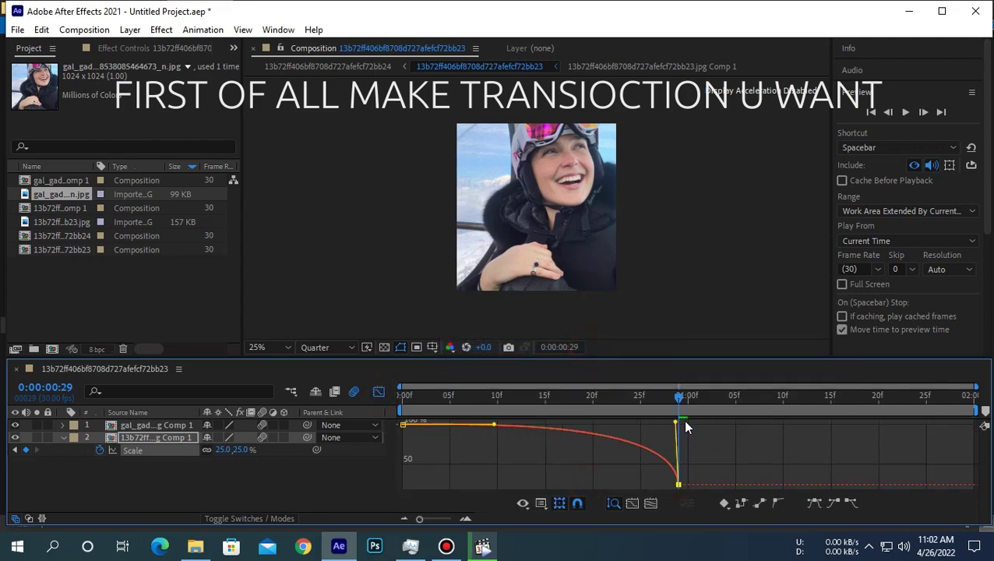
{"action": "key", "text": "Page_Up"}
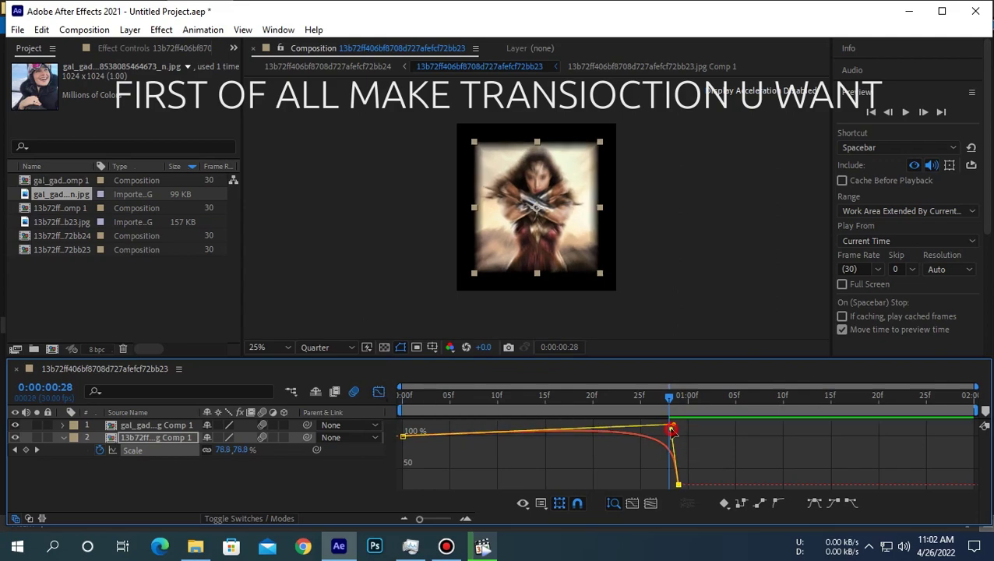
{"action": "key", "text": "shift+F3"}
Search Effects & Presets for 'motion' and apply Motion Tile to the warrior photo layer
{"action": "key", "text": "ctrl+5"}
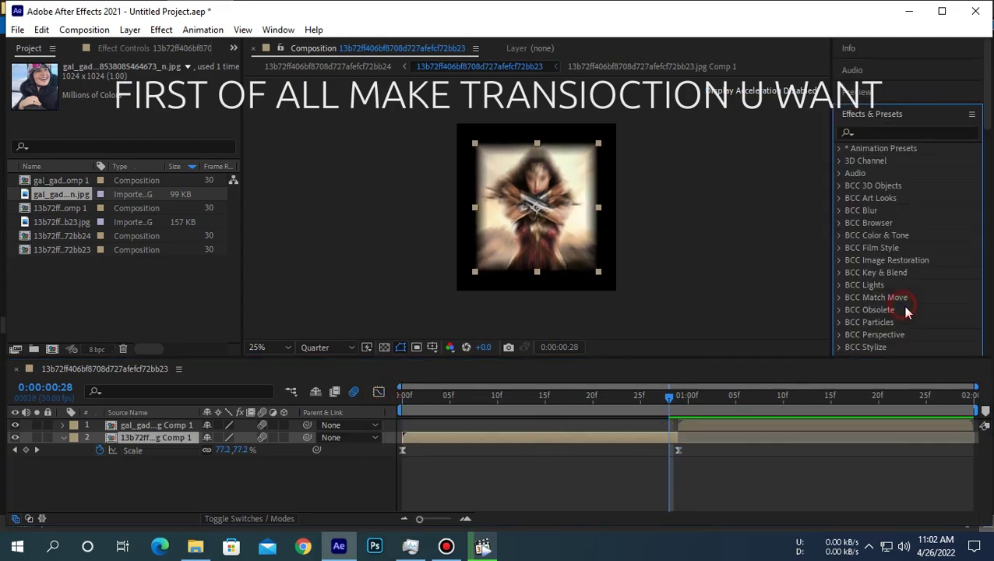
{"action": "left_click", "coordinate": [880, 132]}
{"action": "type", "text": "motion"}
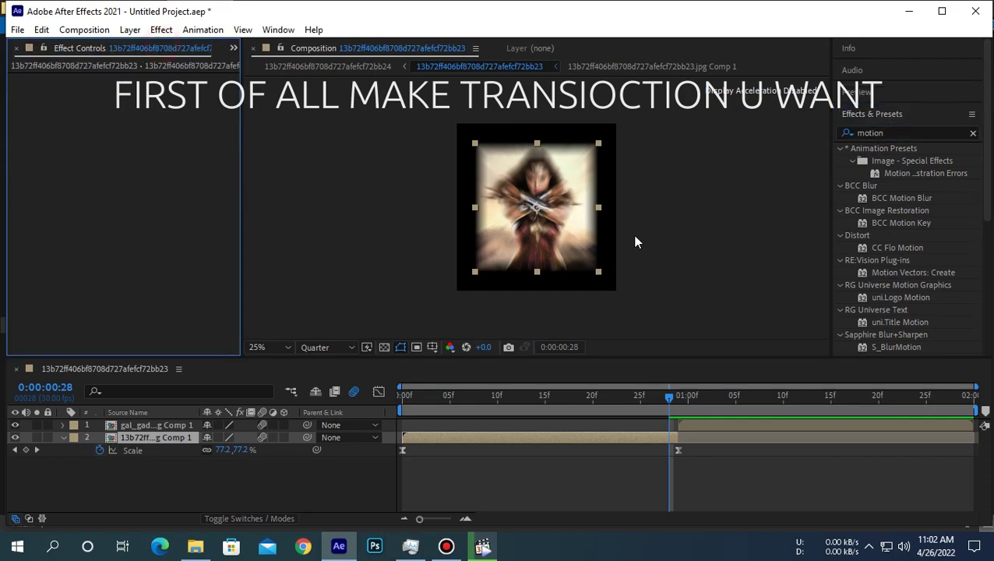
{"action": "scroll", "coordinate": [896, 311], "scroll_direction": "down", "scroll_amount": 2}
{"action": "left_click_drag", "start_coordinate": [892, 333], "coordinate": [142, 188]}
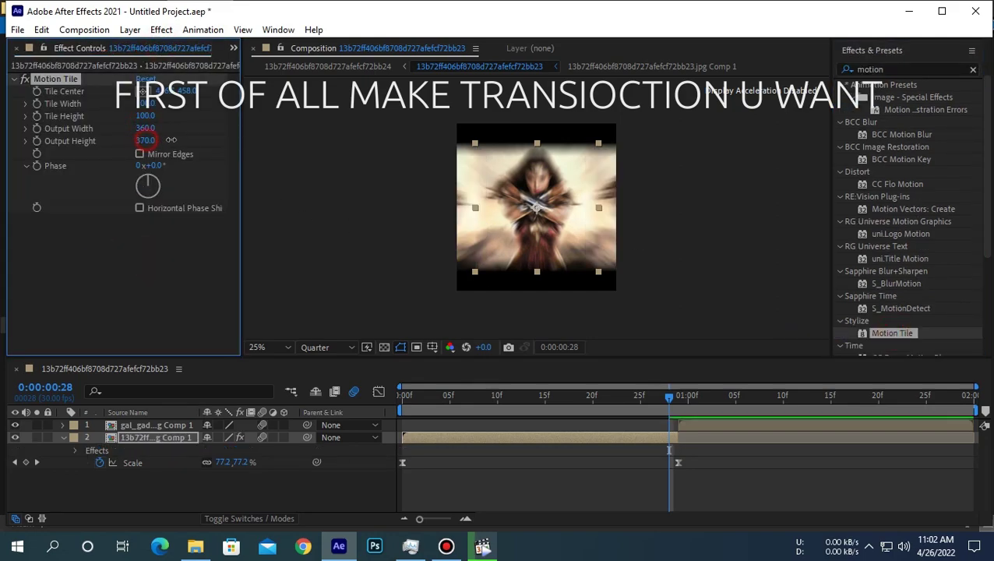
Keyframe the ski-helmet photo's Scale at 29f, zooming it to 503%
{"action": "left_click", "coordinate": [709, 424]}
{"action": "key", "text": "Page_Down"}
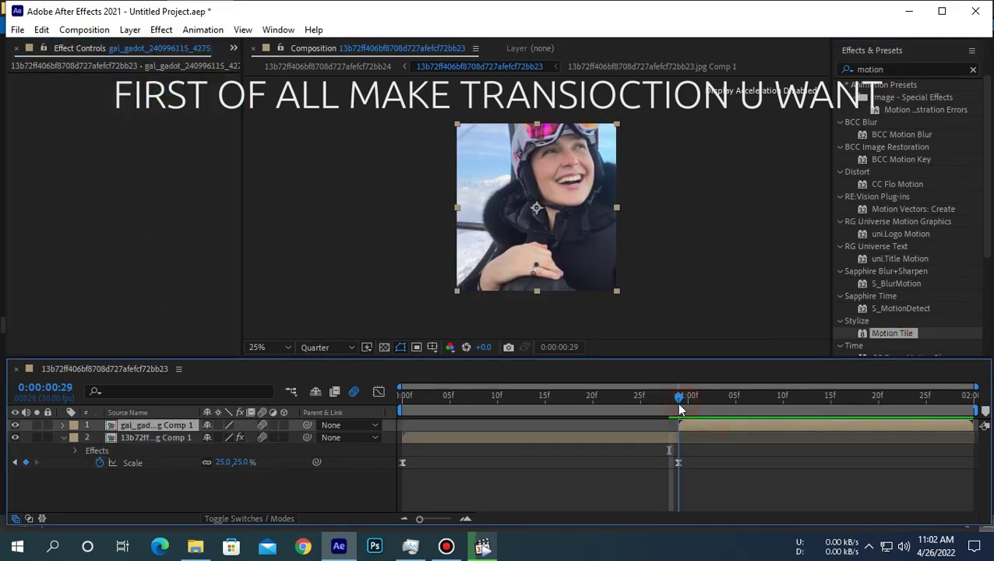
{"action": "key", "text": "alt+shift+s"}
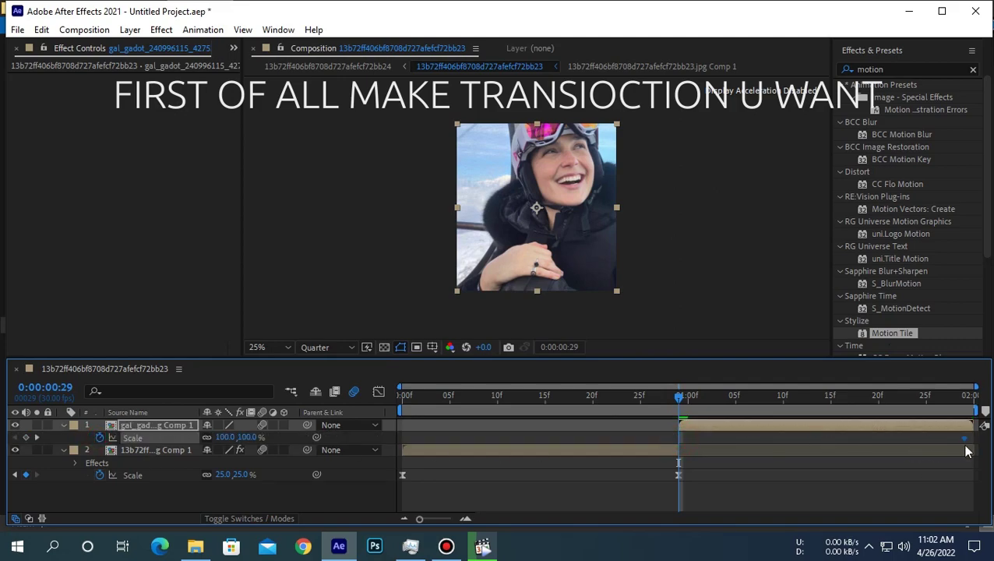
{"action": "mouse_move", "coordinate": [225, 437]}
{"action": "left_mouse_down"}
{"action": "mouse_move", "coordinate": [466, 442]}
{"action": "mouse_move", "coordinate": [211, 444]}
{"action": "left_mouse_up"}
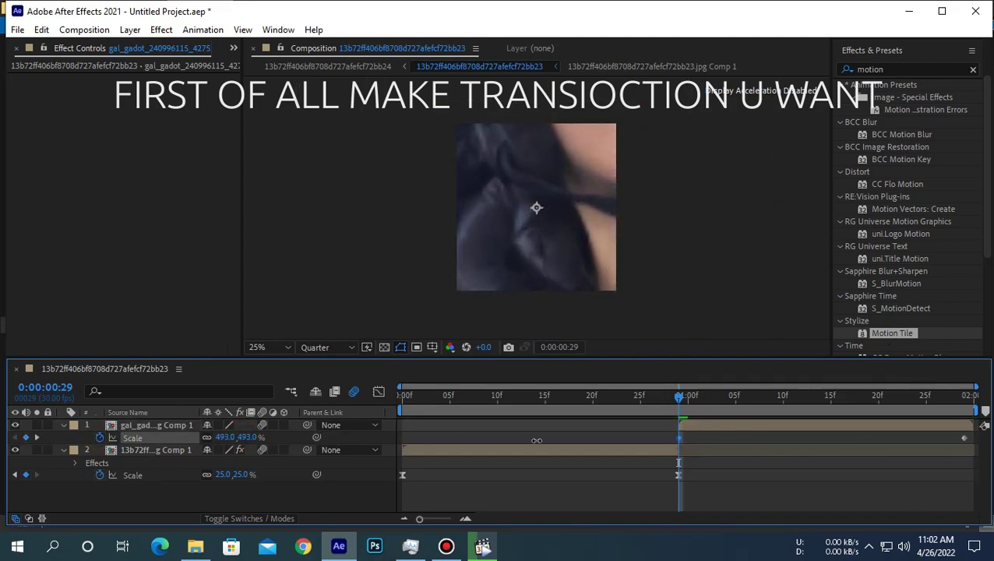
Ease the ski-helmet Scale keyframes and shape the graph for a steep initial drop to 100%
{"action": "right_click", "coordinate": [678, 437]}
{"action": "mouse_move", "coordinate": [748, 429]}
{"action": "left_click", "coordinate": [532, 275]}
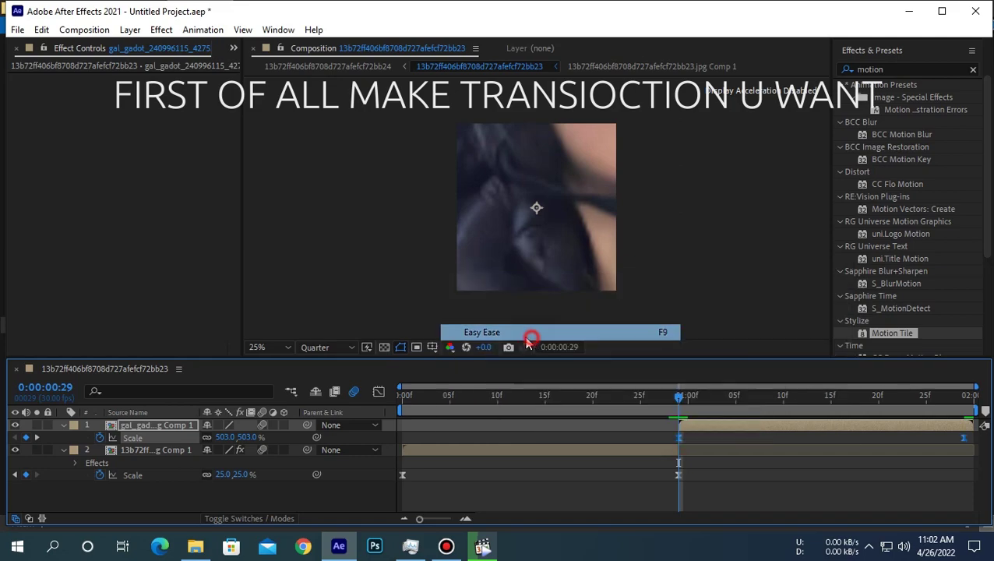
{"action": "key", "text": "shift+F3"}
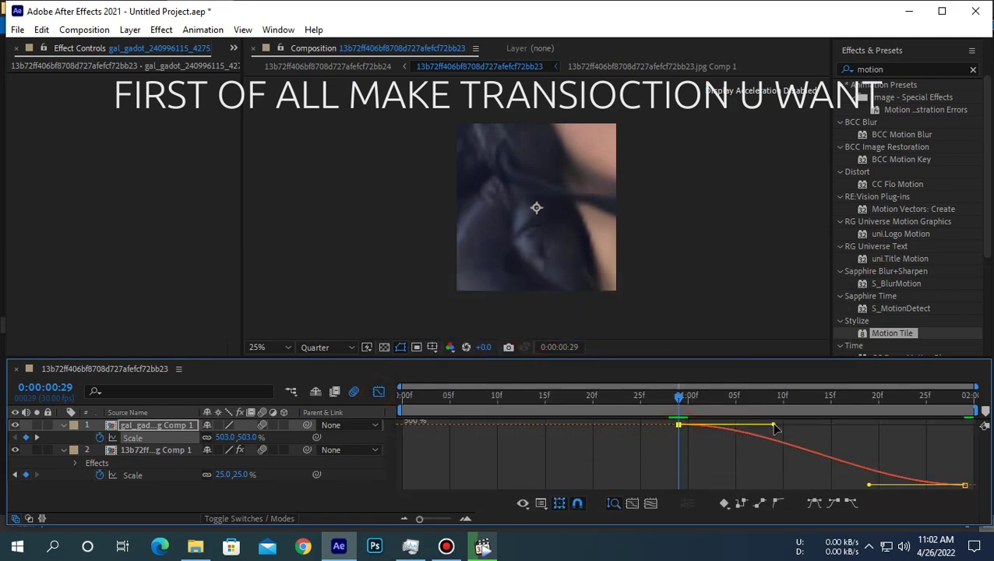
{"action": "left_click_drag", "start_coordinate": [771, 425], "coordinate": [623, 472]}
{"action": "left_click_drag", "start_coordinate": [869, 485], "coordinate": [654, 476]}
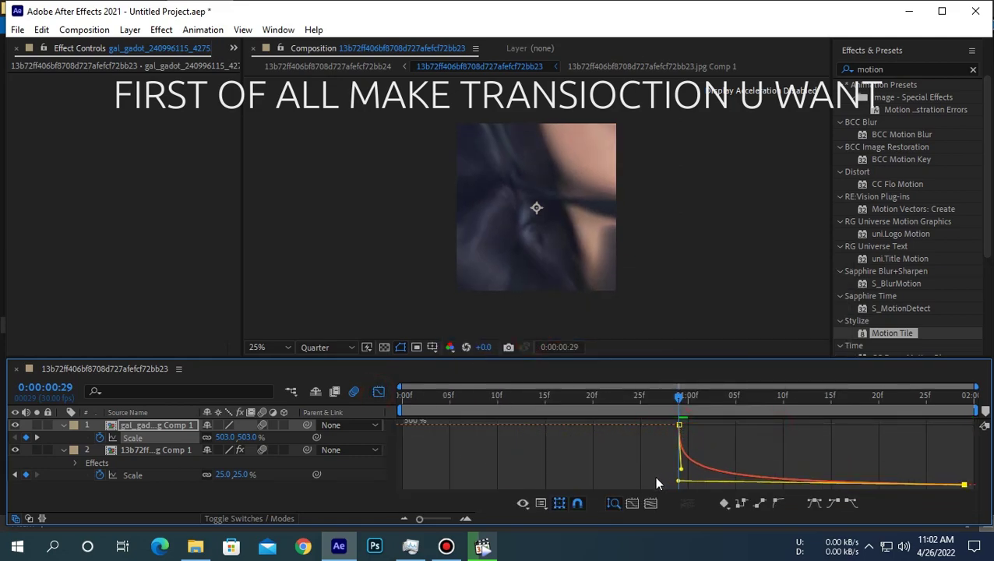
{"action": "left_click", "coordinate": [380, 392]}
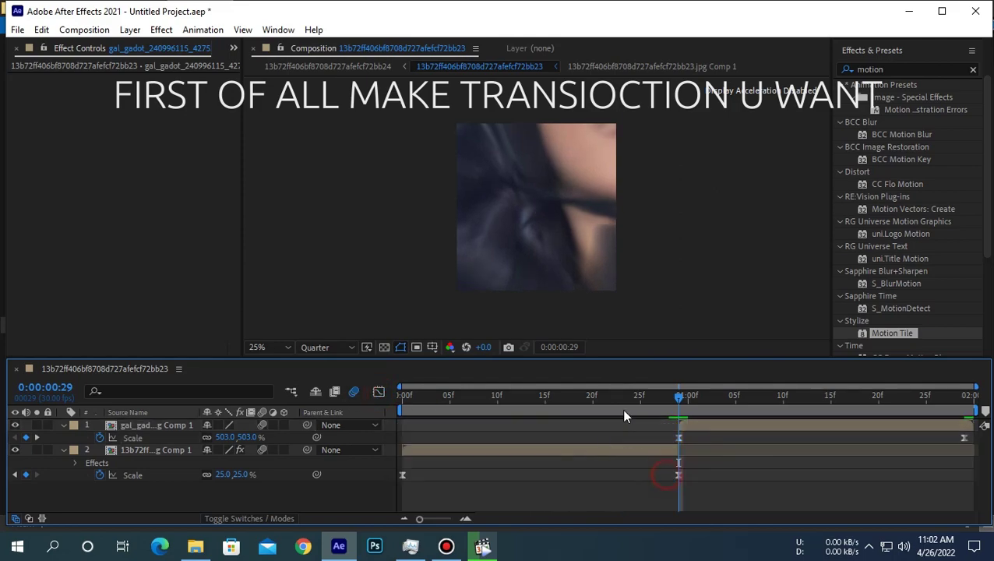
{"action": "left_click", "coordinate": [403, 395]}
Play the zoom transition, stop at 29f, select the ski-helmet layer, and focus the effects search
{"action": "left_click", "coordinate": [864, 93]}
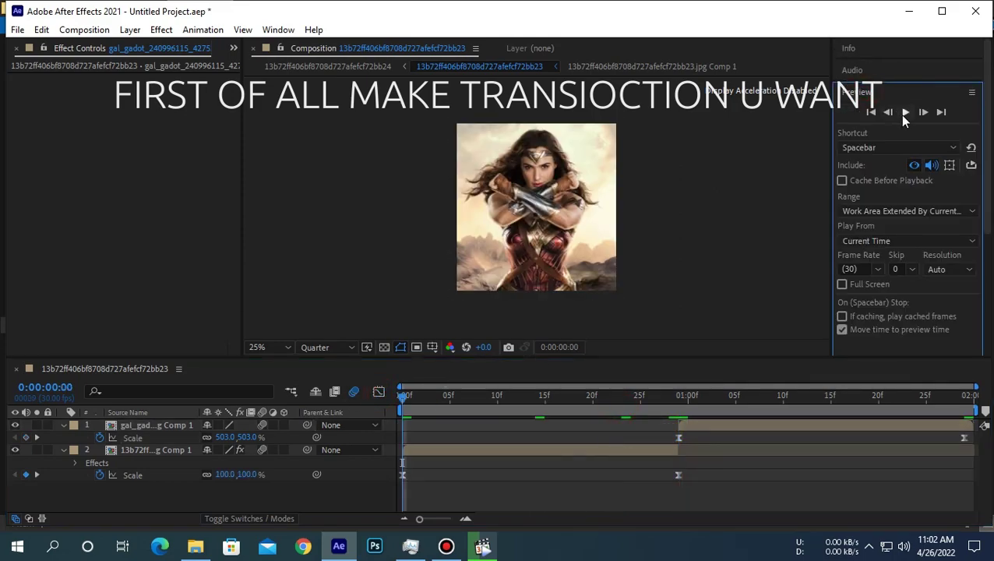
{"action": "left_click", "coordinate": [905, 113]}
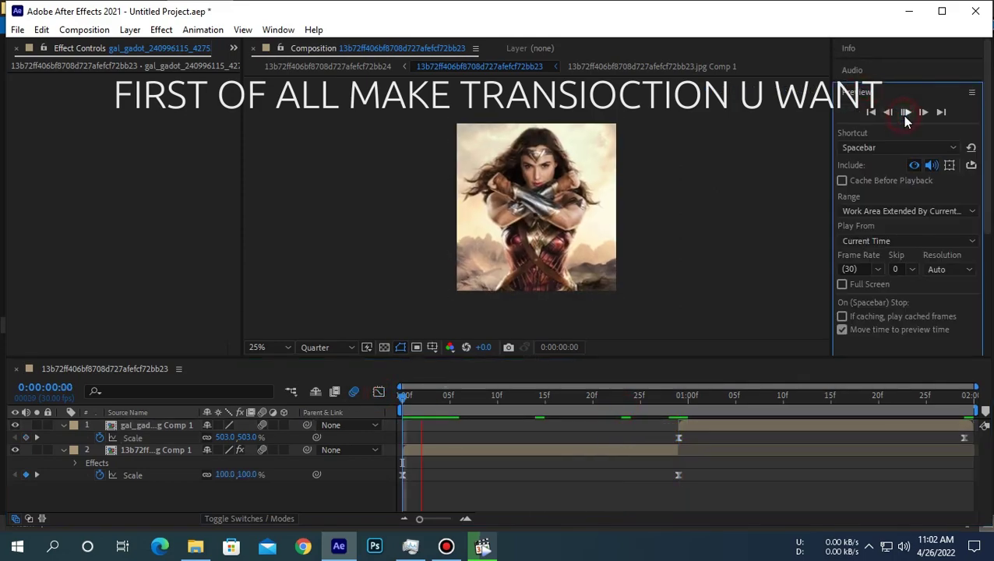
{"action": "left_click", "coordinate": [678, 399]}
{"action": "left_click", "coordinate": [689, 428]}
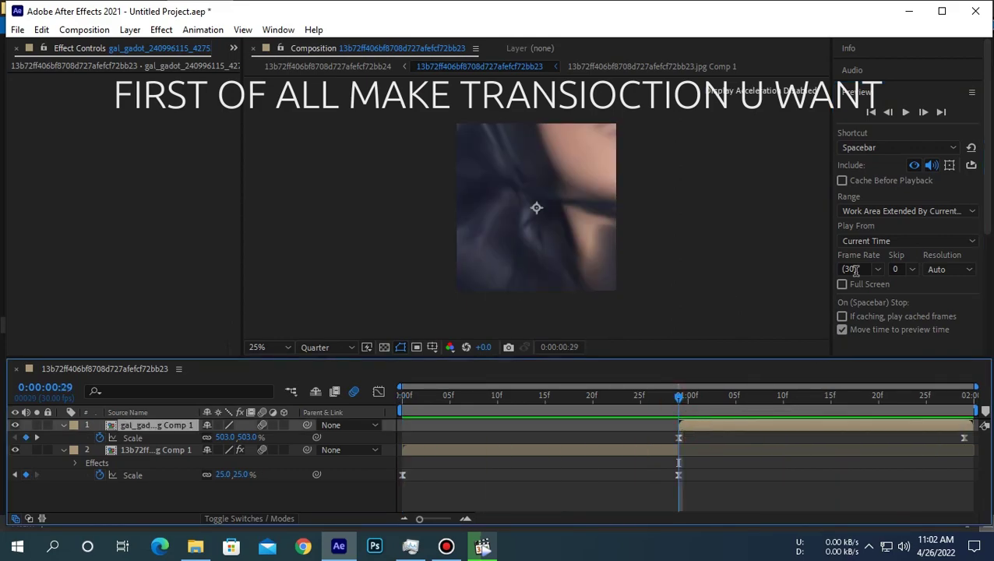
{"action": "scroll", "coordinate": [885, 315], "scroll_direction": "down", "scroll_amount": 3}
{"action": "left_click", "coordinate": [884, 313]}
Search for 'shake' and apply S_Shake to the ski-helmet layer
{"action": "left_click", "coordinate": [896, 132]}
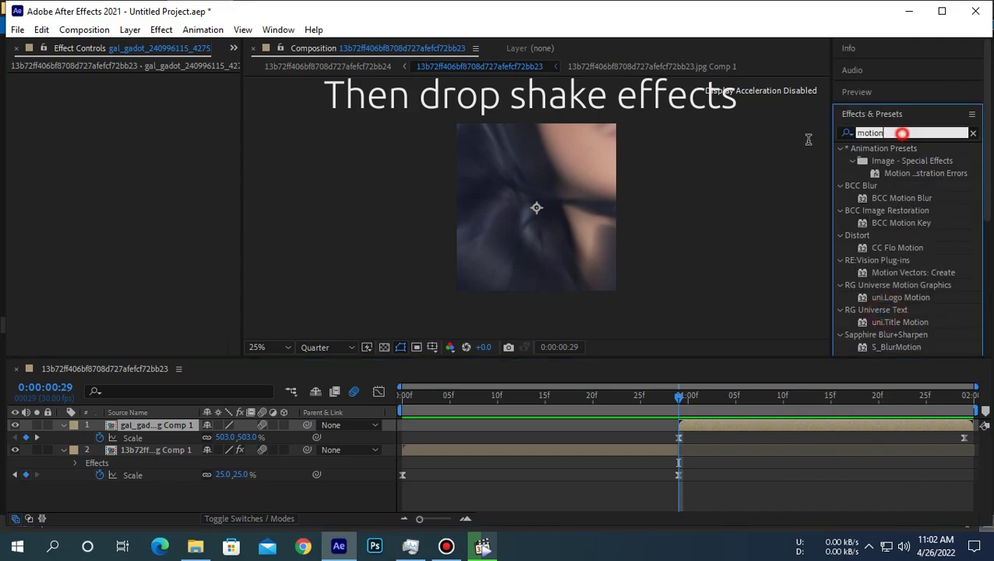
{"action": "type", "text": "shake"}
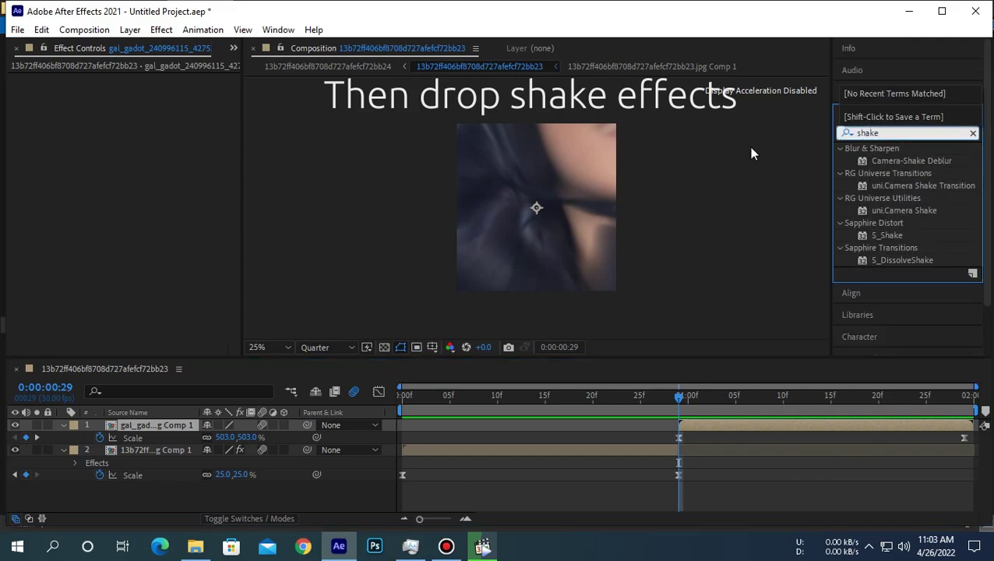
{"action": "left_click_drag", "start_coordinate": [873, 241], "coordinate": [765, 240]}
{"action": "left_click_drag", "start_coordinate": [896, 242], "coordinate": [202, 240]}
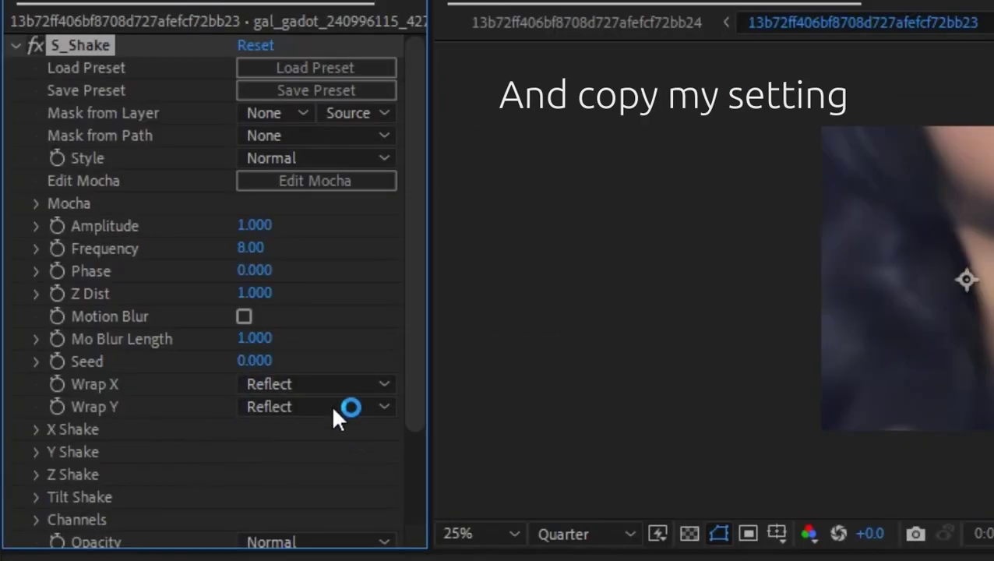
Set S_Shake Amplitude to 3 and Frequency to 15, with Motion Blur on
{"action": "left_click", "coordinate": [260, 226]}
{"action": "left_click", "coordinate": [326, 246]}
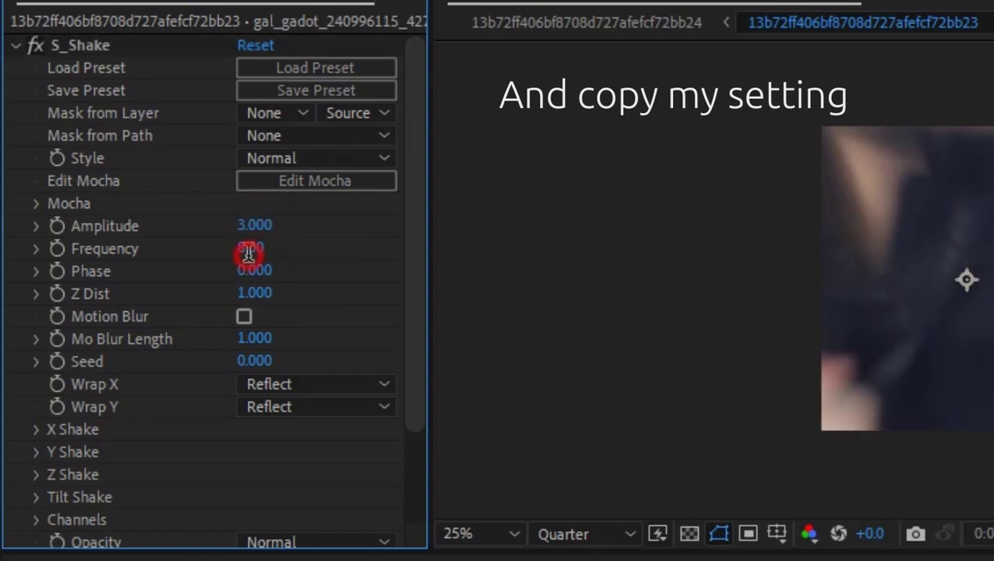
{"action": "type", "text": "15"}
{"action": "left_click", "coordinate": [340, 273]}
{"action": "left_click", "coordinate": [244, 317]}
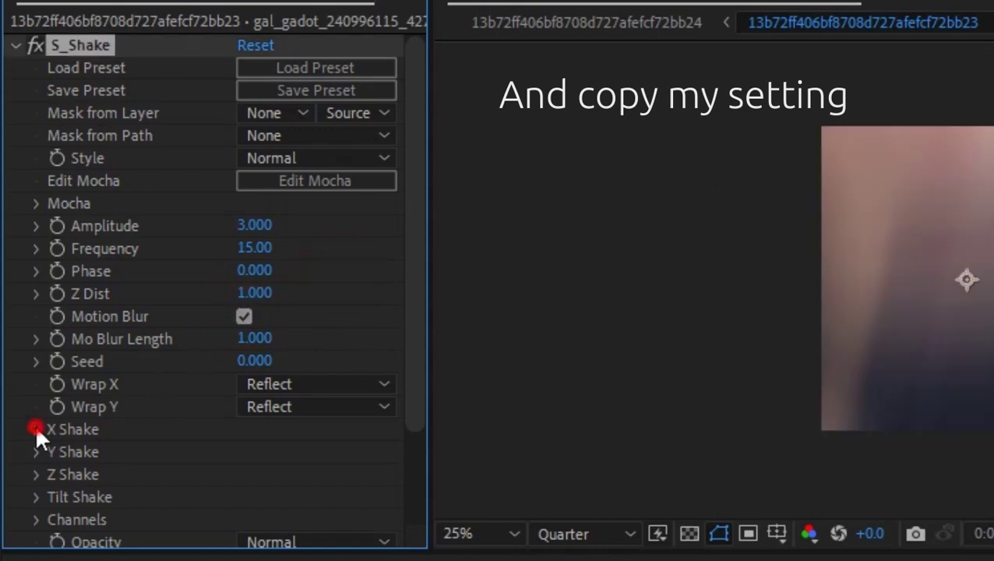
Set X Shake Rand Amp 85, Wave Amp 49 and Y Shake Rand Amp 84, Wave Amp 52
{"action": "left_click", "coordinate": [35, 429]}
{"action": "left_click_drag", "start_coordinate": [277, 450], "coordinate": [170, 492]}
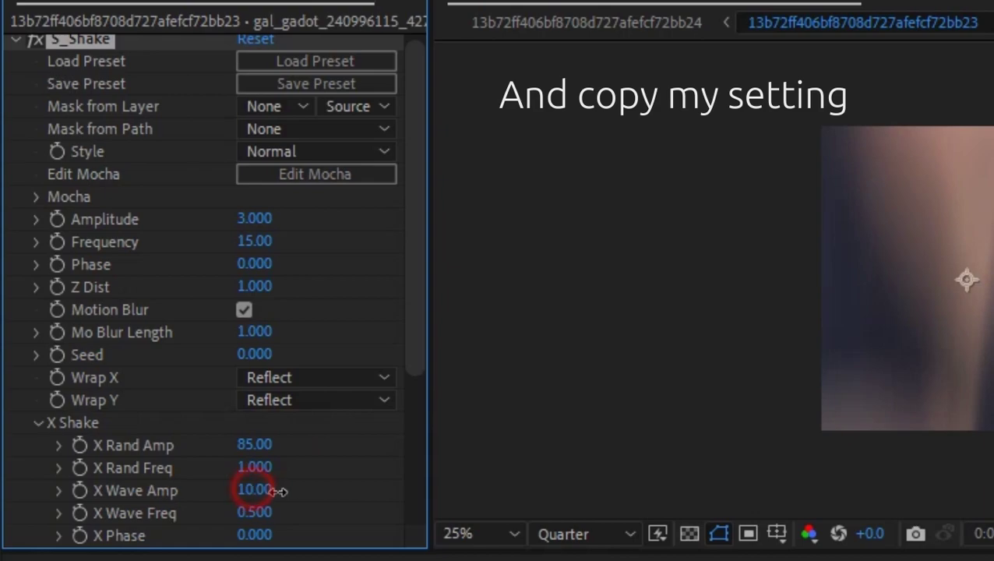
{"action": "left_click_drag", "start_coordinate": [279, 491], "coordinate": [325, 495]}
{"action": "scroll", "coordinate": [322, 477], "scroll_direction": "down", "scroll_amount": 3}
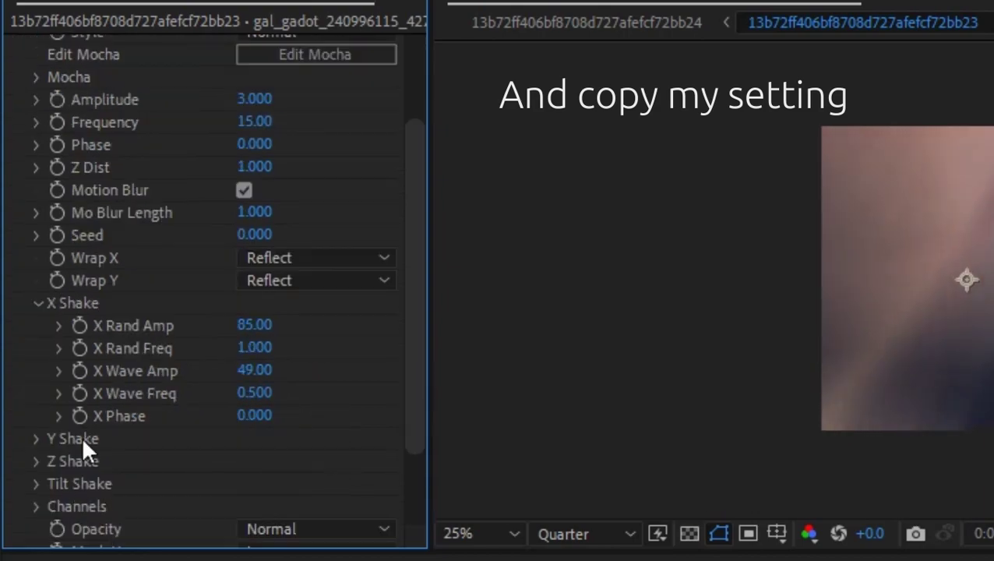
{"action": "left_click", "coordinate": [33, 439]}
{"action": "scroll", "coordinate": [281, 472], "scroll_direction": "down", "scroll_amount": 1}
{"action": "left_click_drag", "start_coordinate": [257, 445], "coordinate": [244, 456]}
{"action": "left_click_drag", "start_coordinate": [297, 492], "coordinate": [322, 490]}
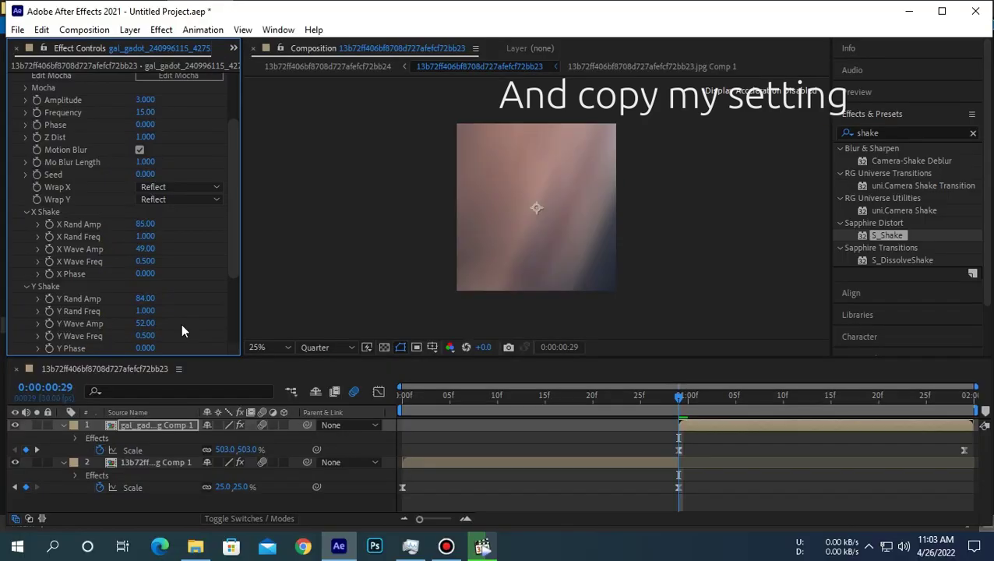
Keyframe S_Shake Amplitude at 3 on one second and 0 at 1:29
{"action": "key", "text": "e"}
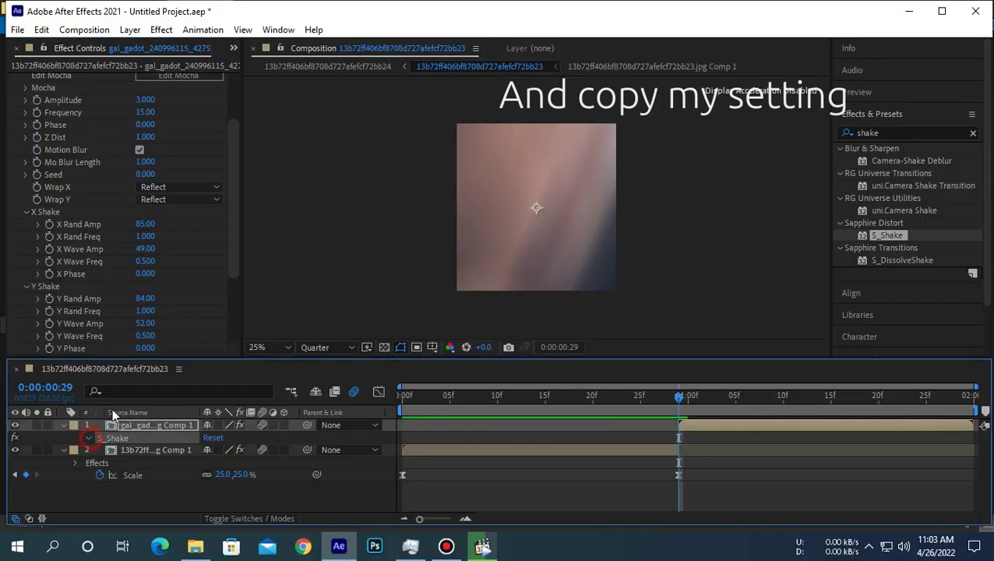
{"action": "left_click", "coordinate": [87, 438]}
{"action": "scroll", "coordinate": [123, 474], "scroll_direction": "down", "scroll_amount": 3}
{"action": "left_click", "coordinate": [112, 488]}
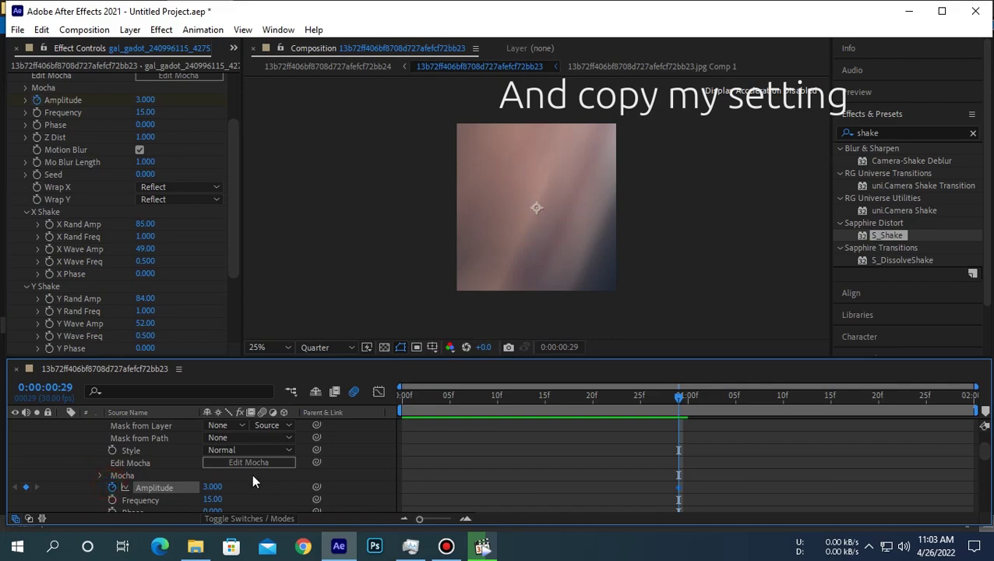
{"action": "left_click_drag", "start_coordinate": [858, 394], "coordinate": [965, 395]}
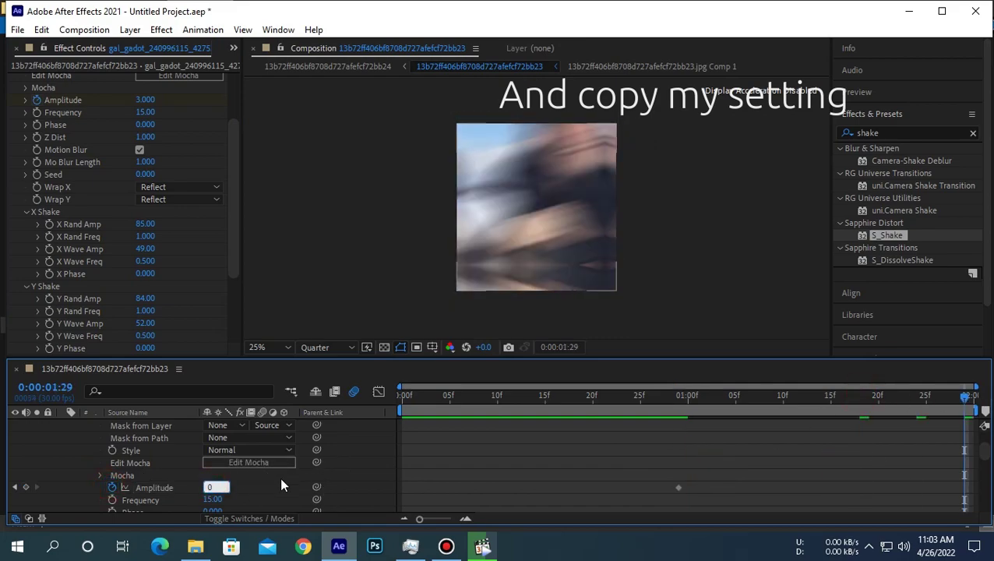
Apply Easy Ease to both Amplitude keyframes
{"action": "left_click_drag", "start_coordinate": [581, 482], "coordinate": [974, 495]}
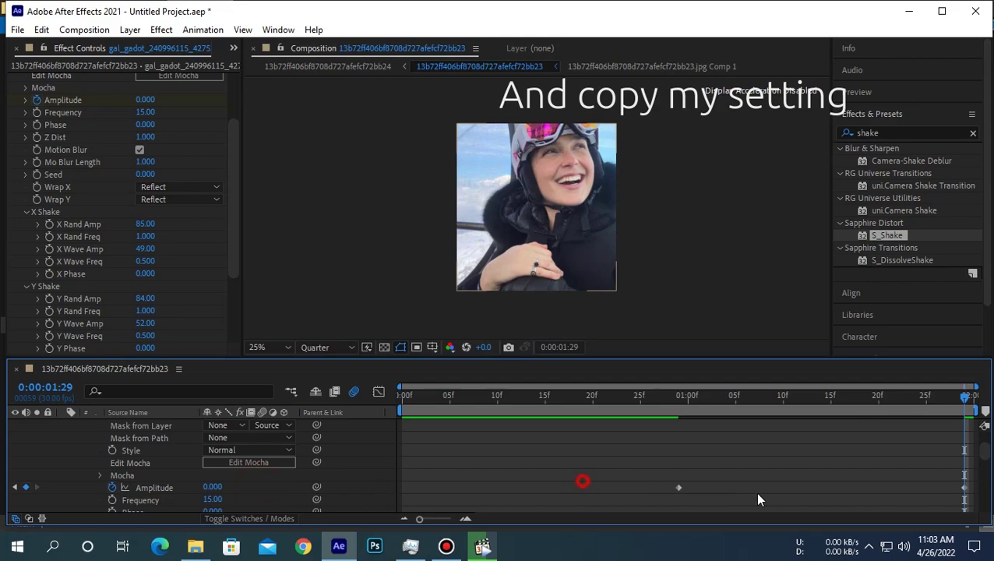
{"action": "right_click", "coordinate": [965, 497]}
{"action": "mouse_move", "coordinate": [896, 541]}
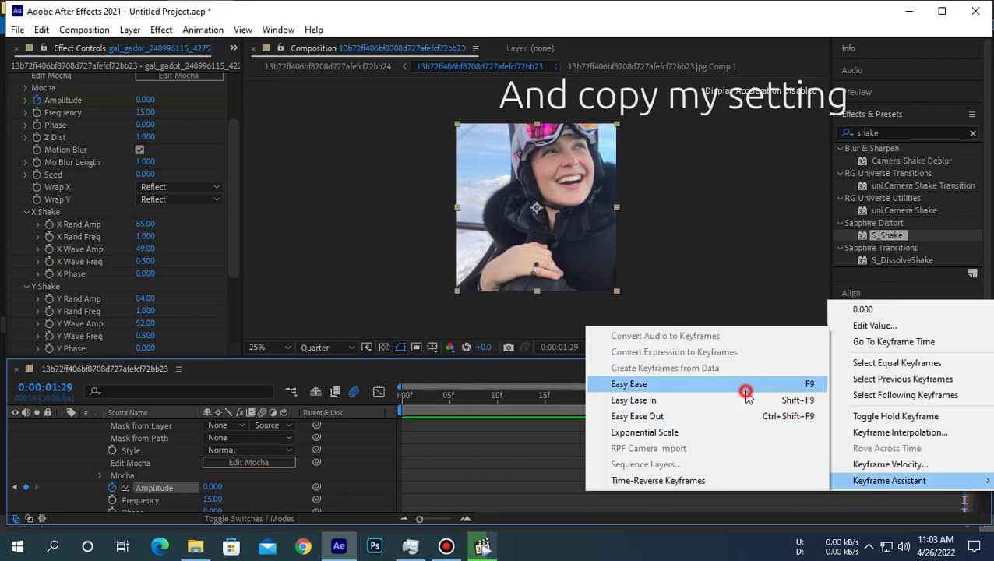
{"action": "left_click", "coordinate": [745, 384]}
Drag the Amplitude curve's handles for a steep drop that flattens out, then preview it
{"action": "left_click", "coordinate": [378, 392]}
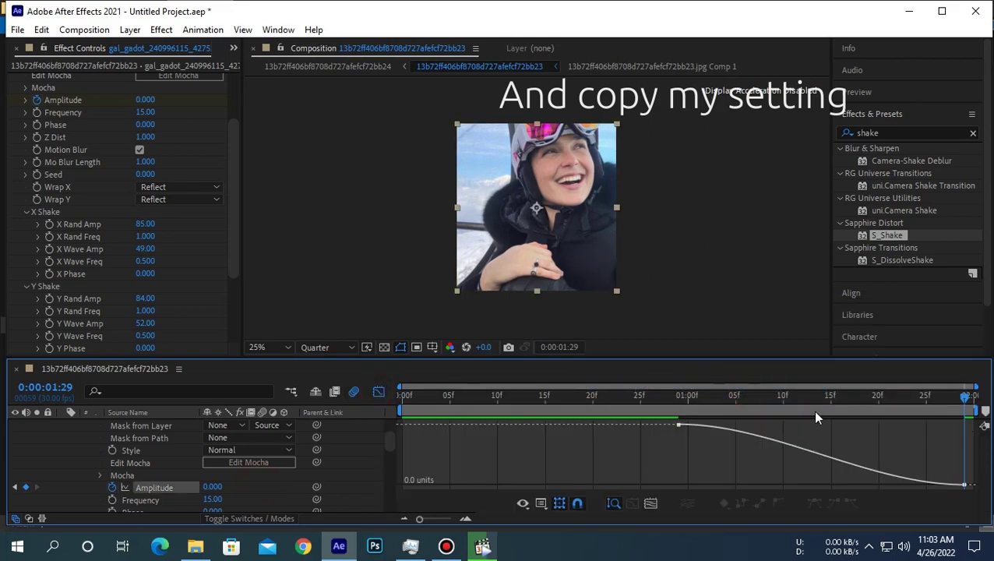
{"action": "left_click", "coordinate": [678, 397]}
{"action": "left_click", "coordinate": [678, 427]}
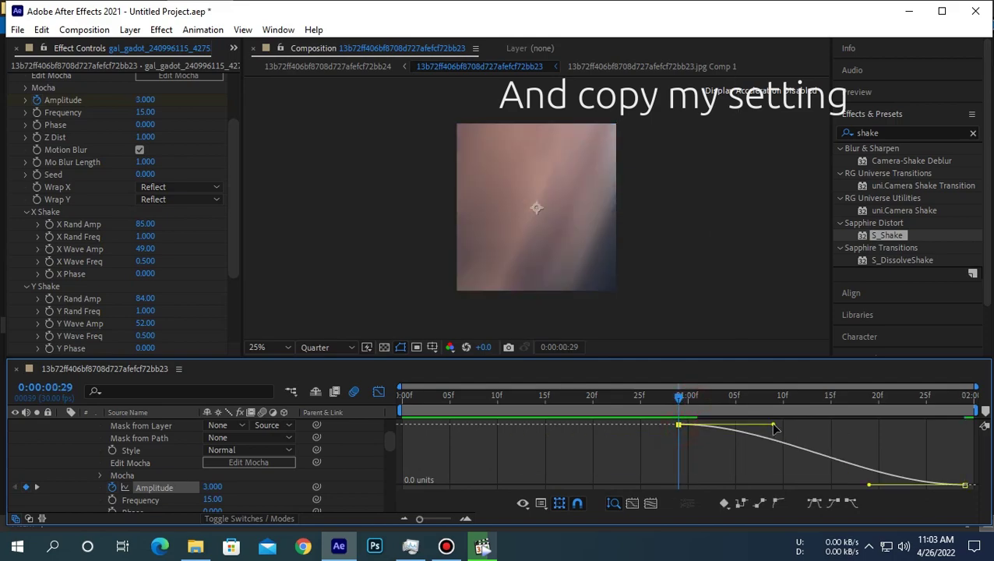
{"action": "left_click_drag", "start_coordinate": [775, 427], "coordinate": [613, 471]}
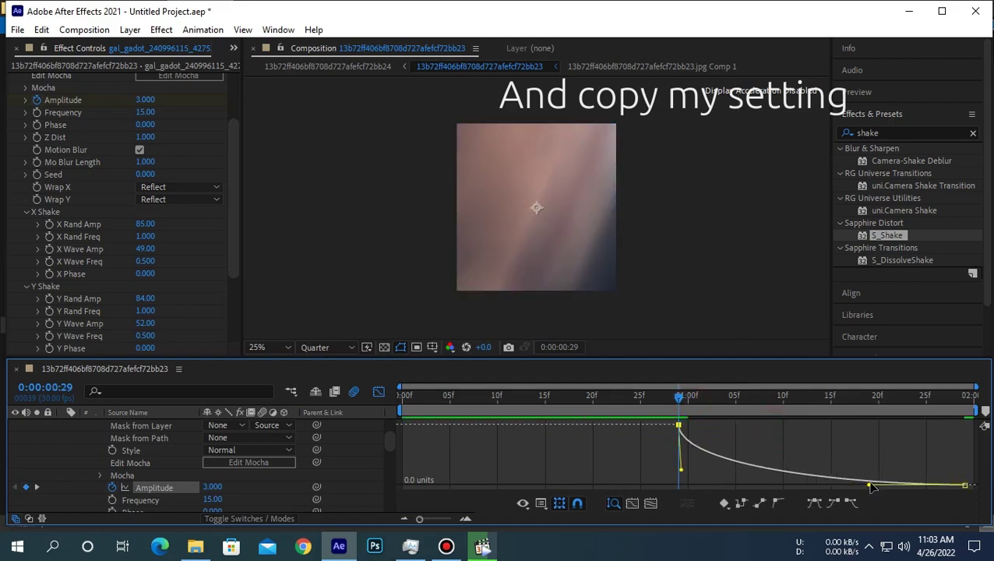
{"action": "left_click_drag", "start_coordinate": [868, 485], "coordinate": [682, 476]}
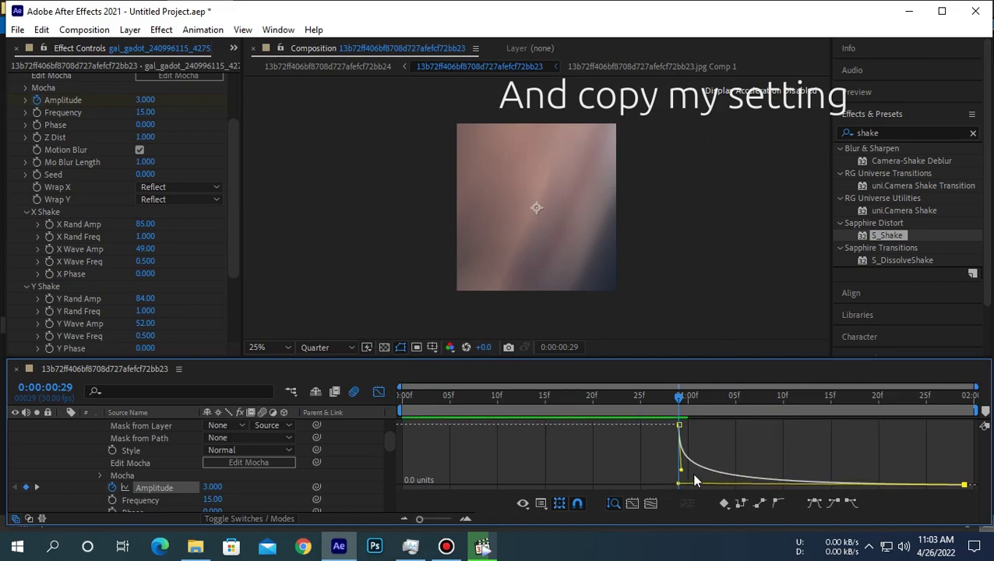
{"action": "left_click", "coordinate": [641, 404]}
{"action": "key", "text": "space"}
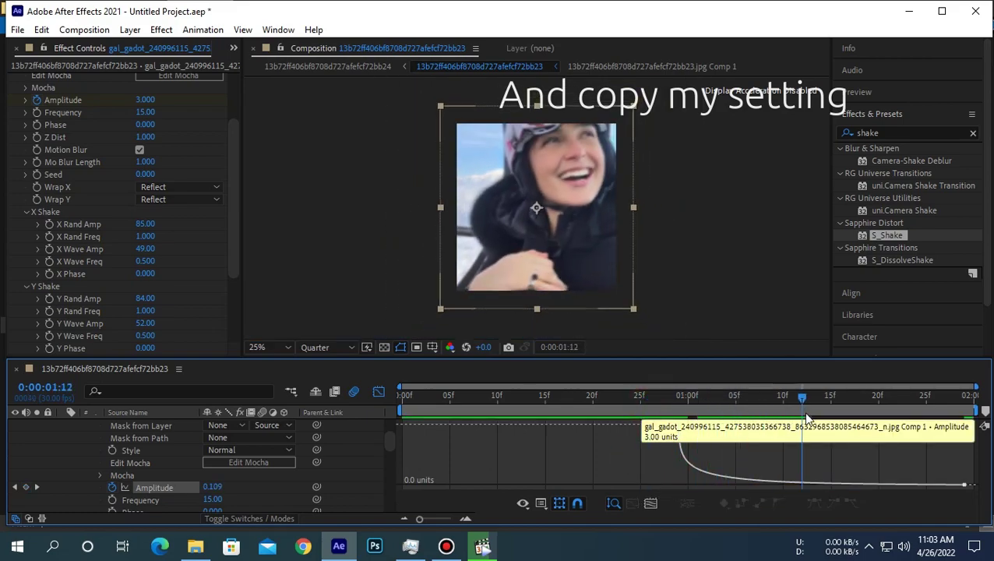
{"action": "key", "text": "space"}
Preview the transition from the Preview panel, stopping at 0:00:00:29
{"action": "left_click", "coordinate": [378, 391]}
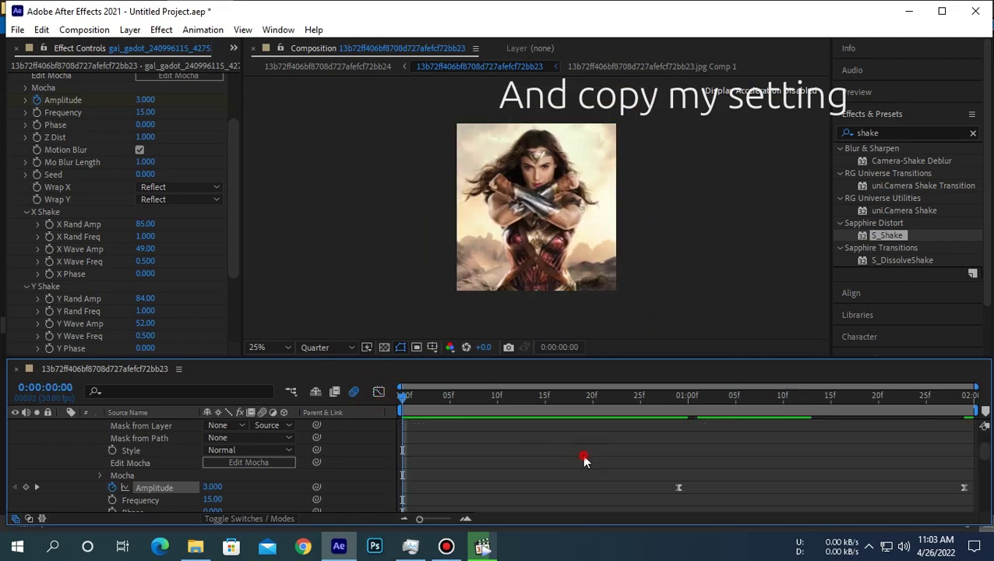
{"action": "left_click", "coordinate": [911, 98]}
{"action": "left_click", "coordinate": [909, 113]}
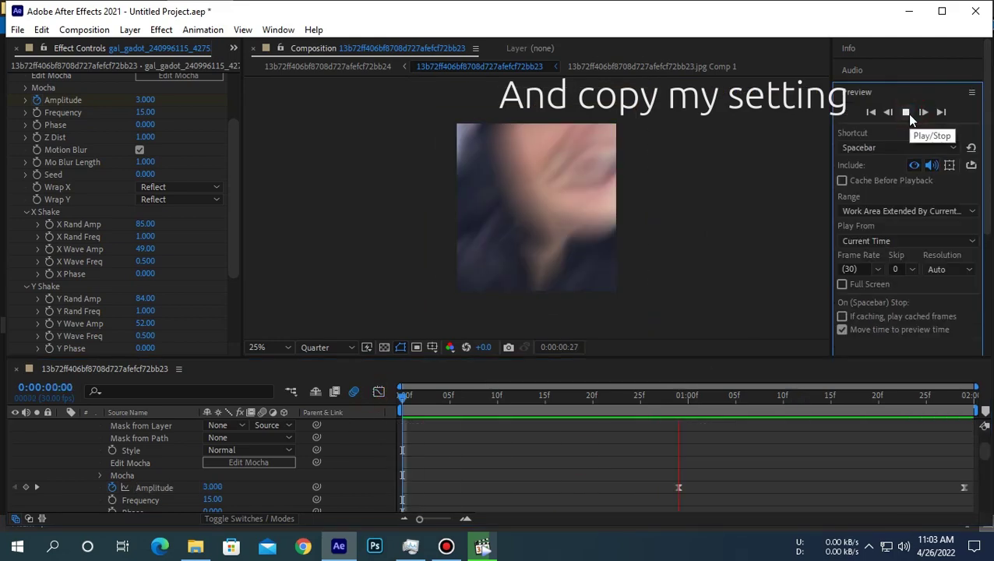
{"action": "left_click", "coordinate": [676, 394]}
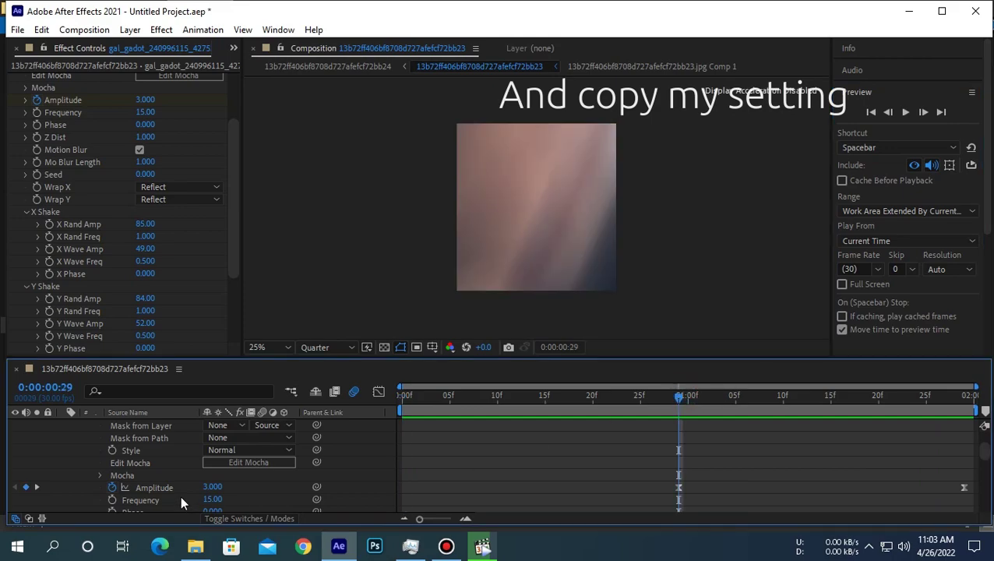
Sharpen the Amplitude curve's drop in the Graph Editor and preview it again
{"action": "left_click", "coordinate": [378, 391]}
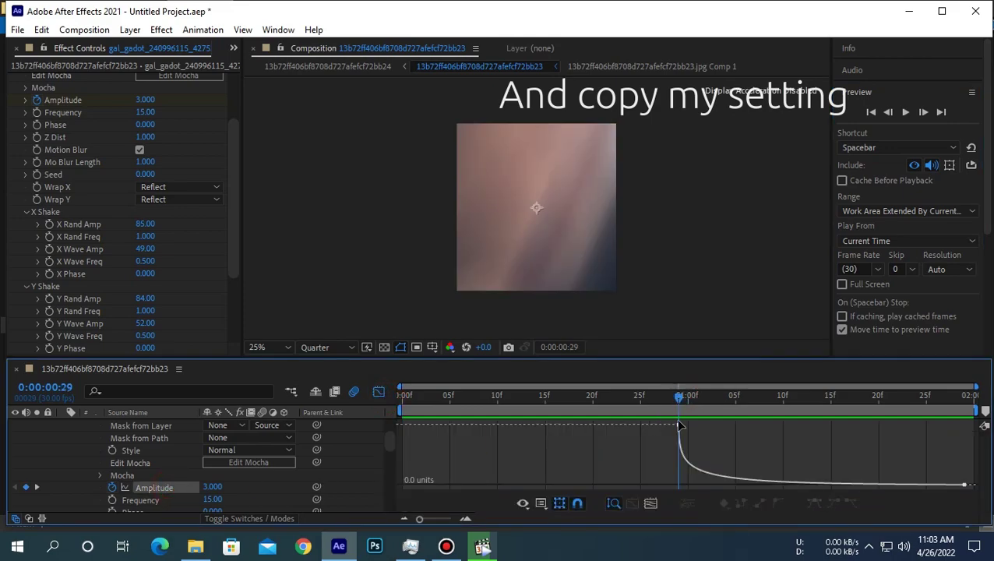
{"action": "left_click", "coordinate": [688, 477]}
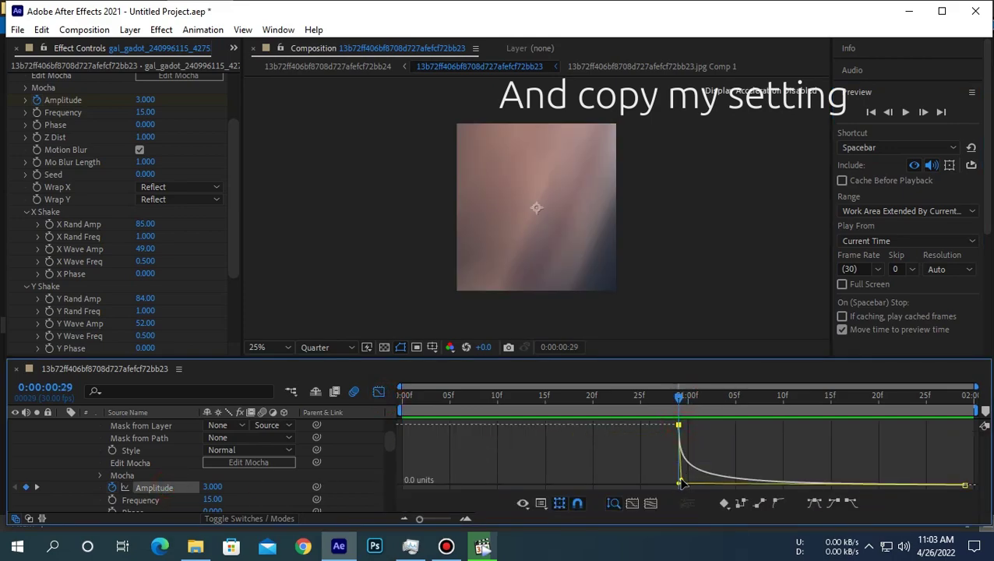
{"action": "left_click_drag", "start_coordinate": [683, 483], "coordinate": [656, 447]}
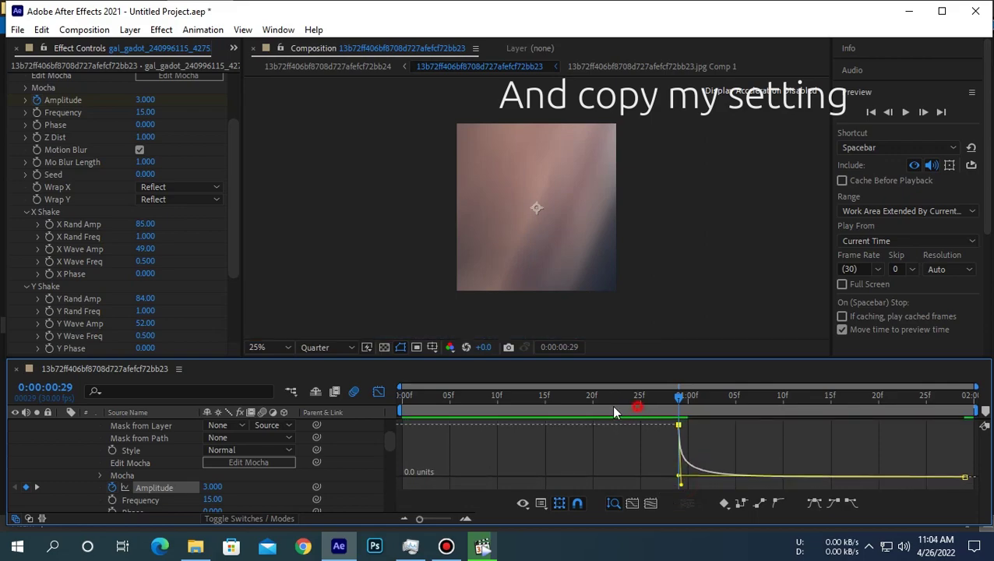
{"action": "left_click", "coordinate": [906, 111]}
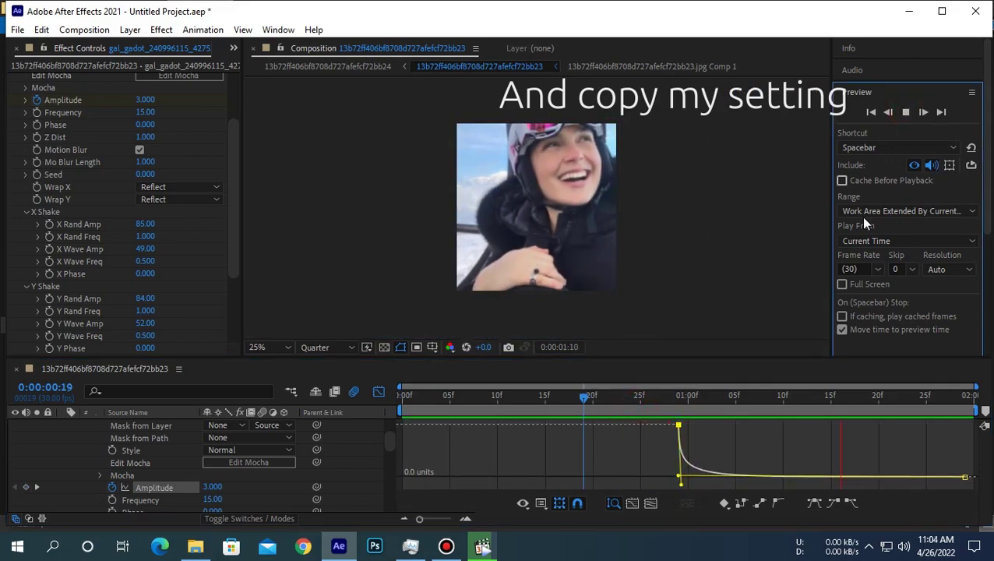
{"action": "left_click", "coordinate": [572, 407]}
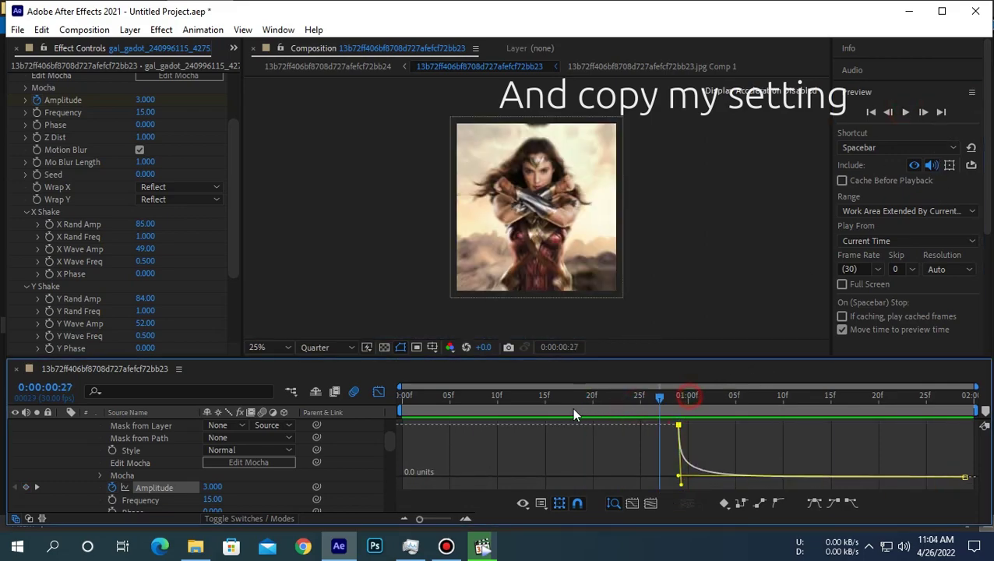
{"action": "left_click", "coordinate": [905, 112]}
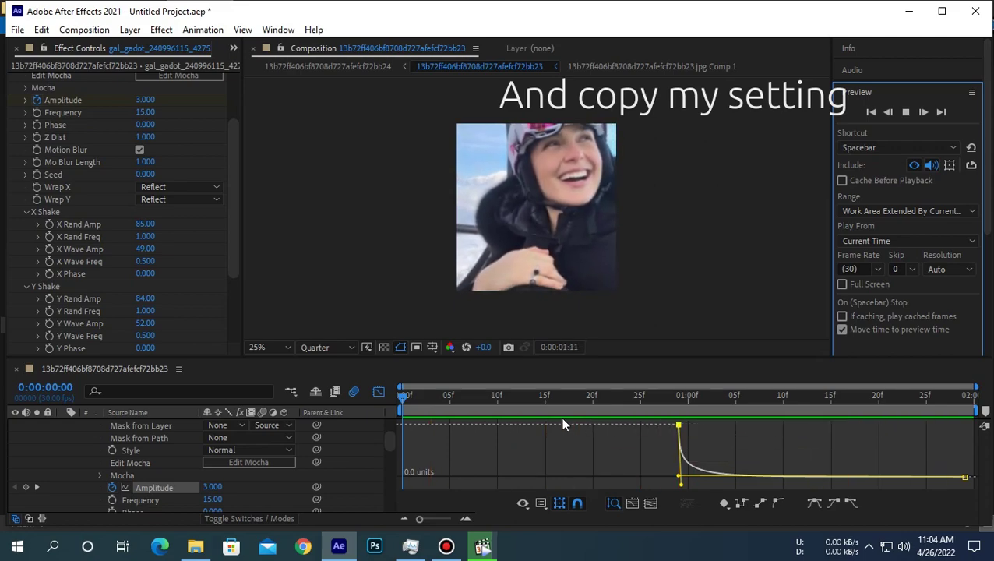
{"action": "left_click", "coordinate": [378, 392]}
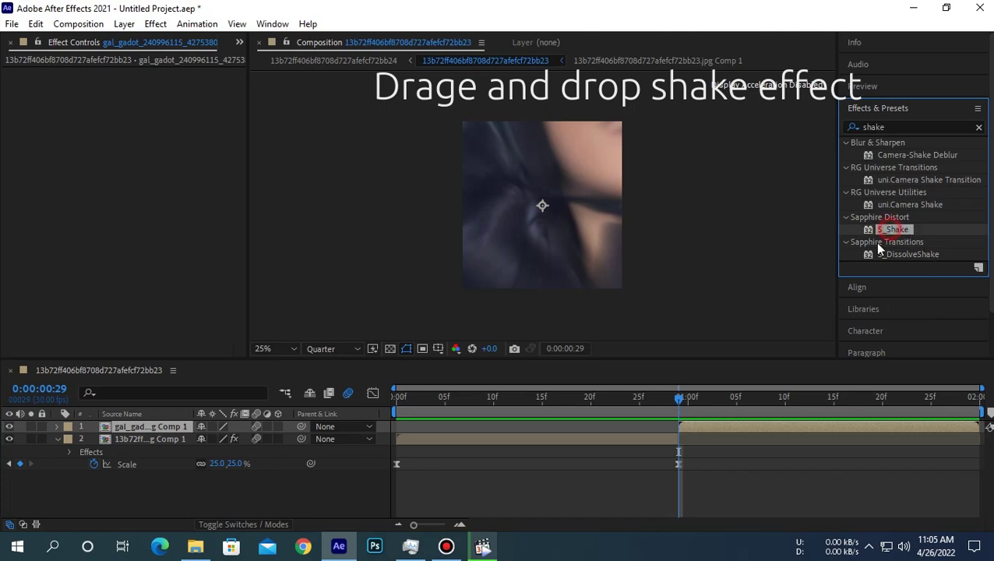
Apply S_Shake to the photo with Amplitude 3, Frequency 3 and Motion Blur on
{"action": "left_click_drag", "start_coordinate": [878, 248], "coordinate": [384, 251]}
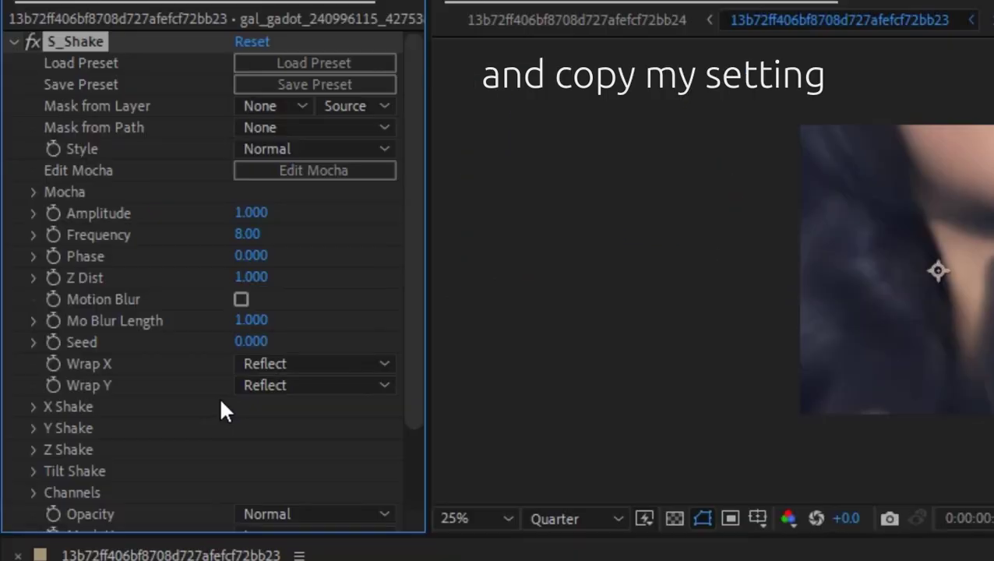
{"action": "left_click", "coordinate": [211, 399]}
{"action": "left_click", "coordinate": [256, 214]}
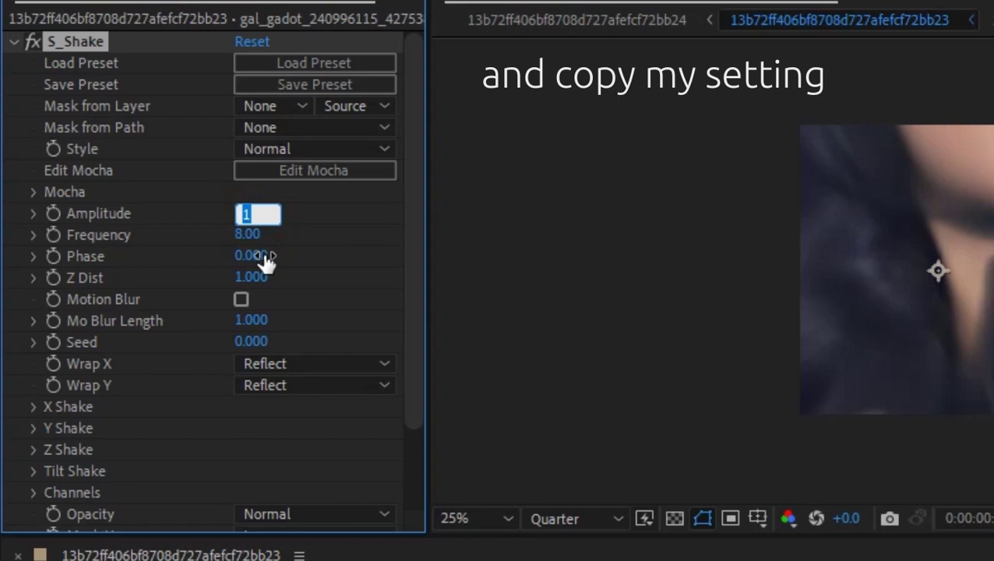
{"action": "type", "text": "3"}
{"action": "left_click", "coordinate": [350, 234]}
{"action": "left_click", "coordinate": [246, 234]}
{"action": "type", "text": "3"}
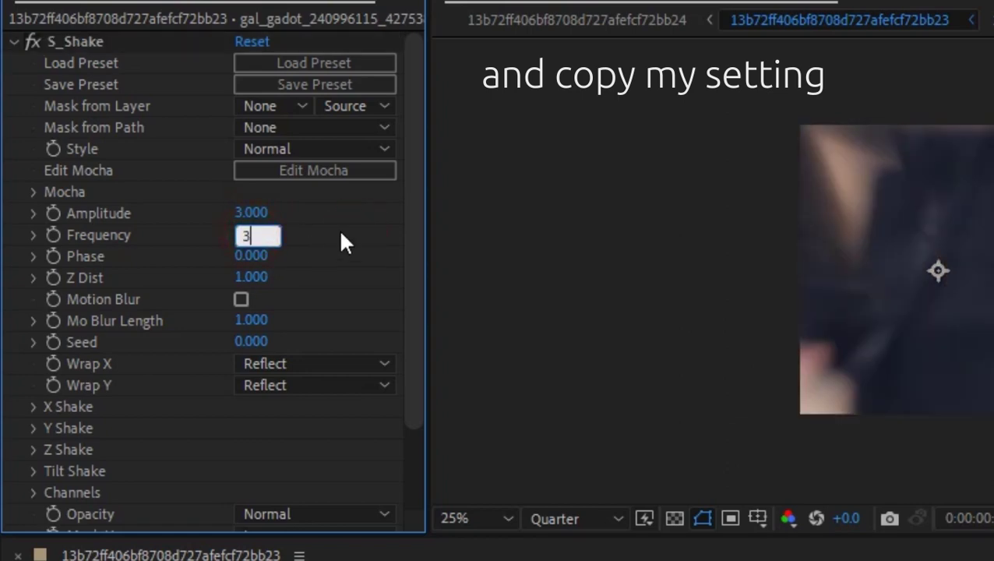
{"action": "left_click", "coordinate": [339, 229]}
{"action": "left_click", "coordinate": [240, 299]}
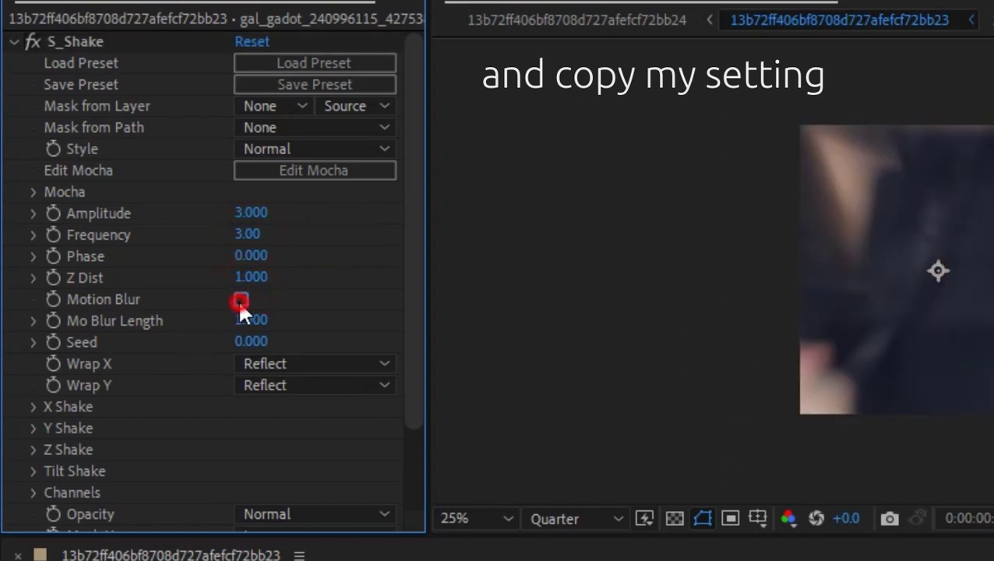
Set X Rand Amp 97, X Wave Amp 61 and Y Wave Amp 94
{"action": "left_click", "coordinate": [33, 406]}
{"action": "left_click_drag", "start_coordinate": [266, 436], "coordinate": [179, 464]}
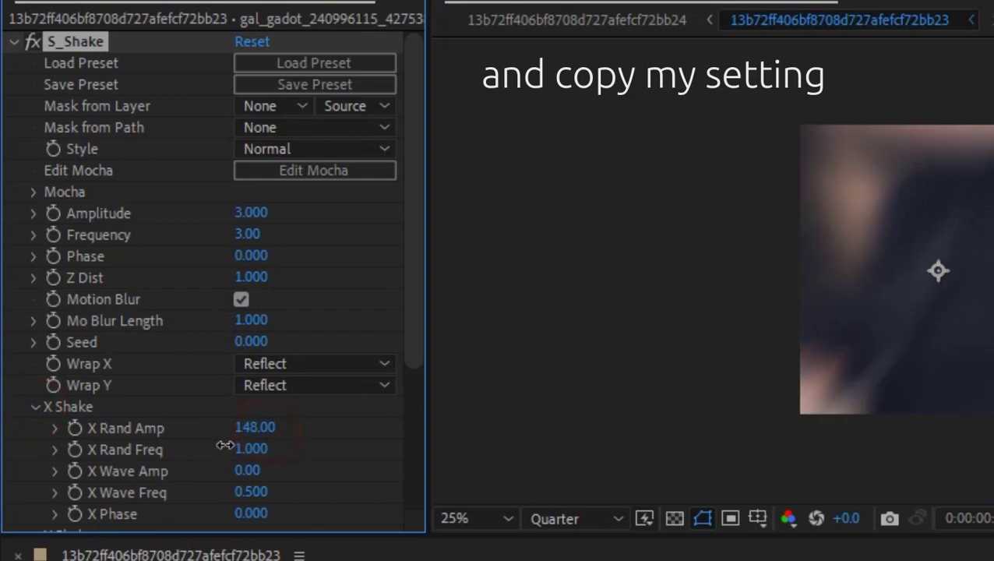
{"action": "left_click_drag", "start_coordinate": [247, 470], "coordinate": [327, 469]}
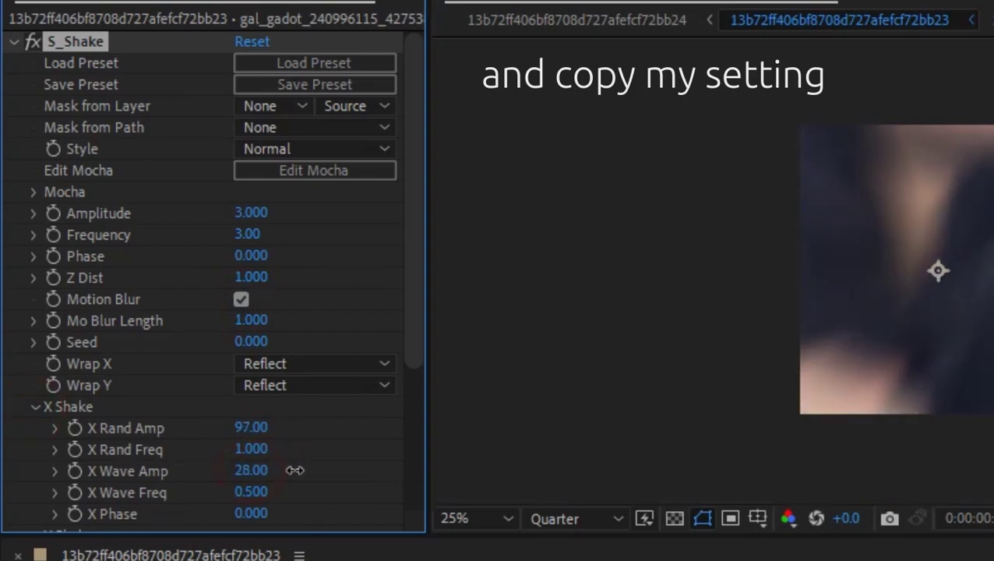
{"action": "scroll", "coordinate": [150, 481], "scroll_direction": "down", "scroll_amount": 2}
{"action": "left_click", "coordinate": [32, 478]}
{"action": "scroll", "coordinate": [32, 479], "scroll_direction": "down", "scroll_amount": 2}
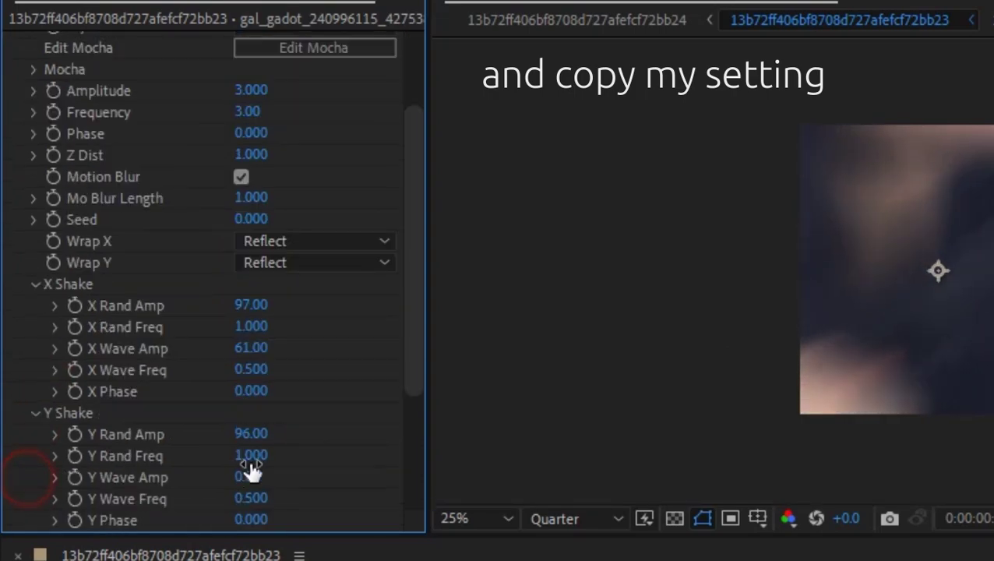
{"action": "left_click_drag", "start_coordinate": [292, 480], "coordinate": [370, 477]}
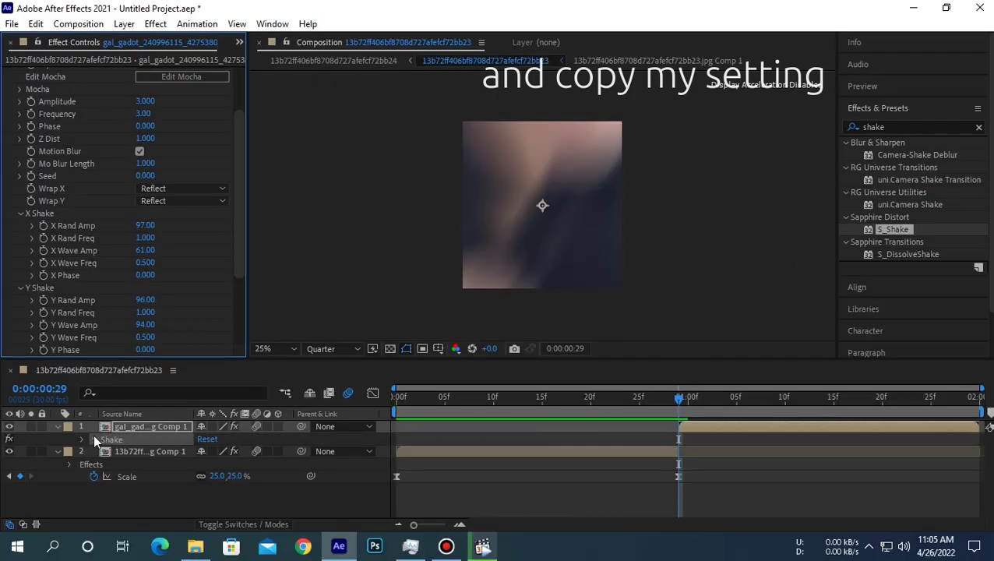
Keyframe the second S_Shake's Amplitude at 3 on 0:29 and 0 at 1:29
{"action": "left_click", "coordinate": [106, 428]}
{"action": "key", "text": "e"}
{"action": "left_click", "coordinate": [93, 514]}
{"action": "scroll", "coordinate": [105, 486], "scroll_direction": "down", "scroll_amount": 1}
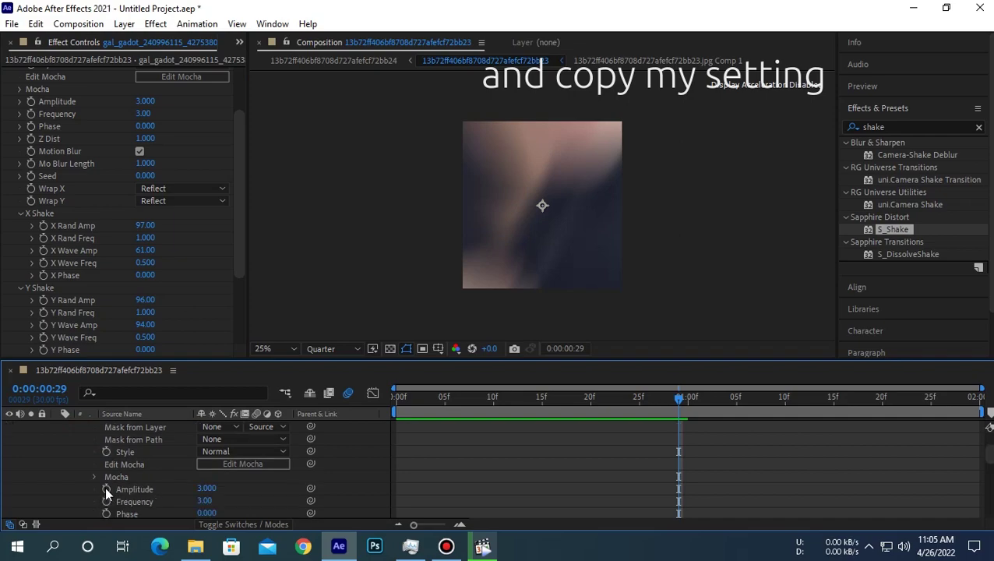
{"action": "left_click", "coordinate": [106, 489]}
{"action": "left_click_drag", "start_coordinate": [838, 400], "coordinate": [972, 400]}
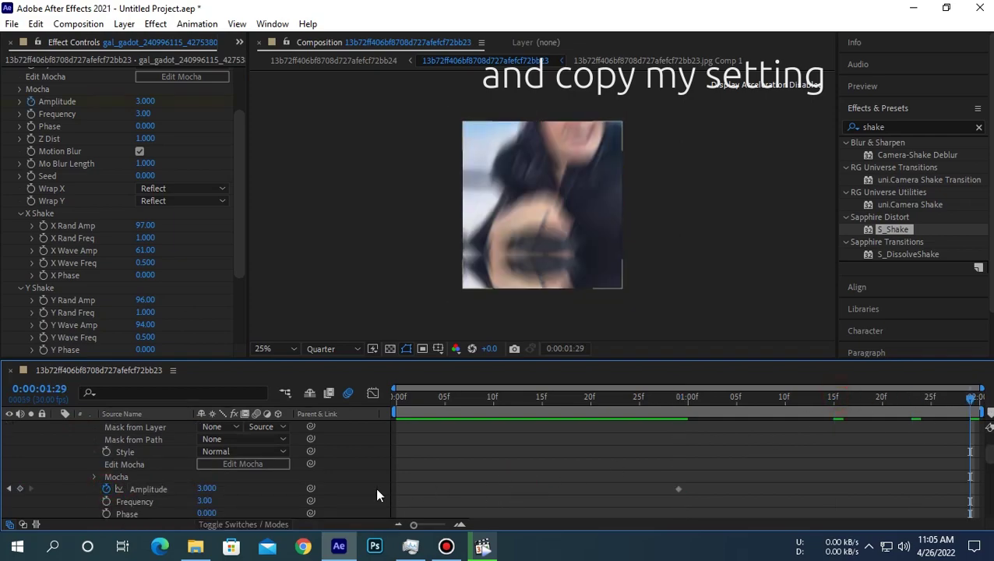
{"action": "type", "text": "0"}
{"action": "key", "text": "Return"}
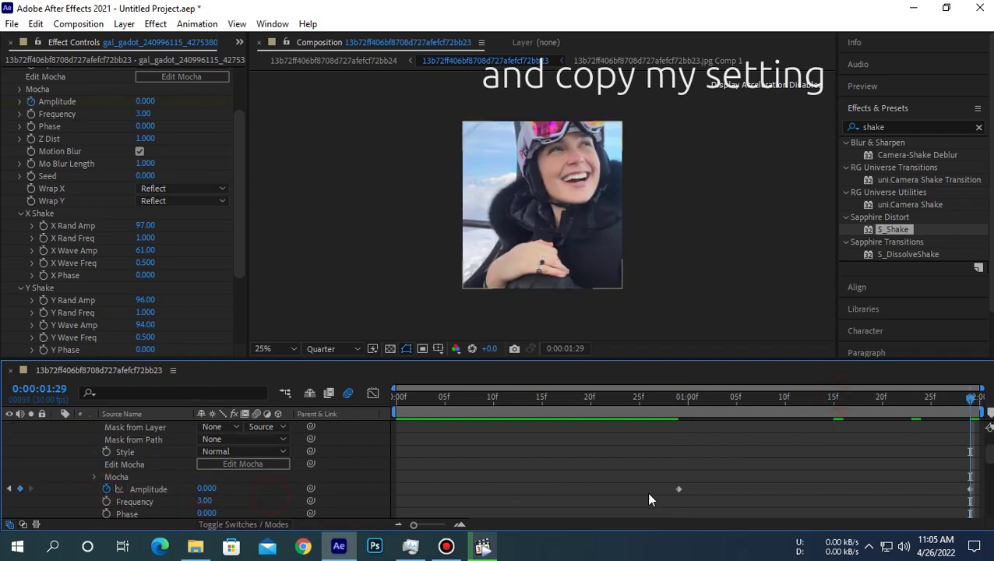
Ease the Amplitude keyframes into a sharp early drop with a long tail, then scrub back
{"action": "right_click", "coordinate": [679, 490]}
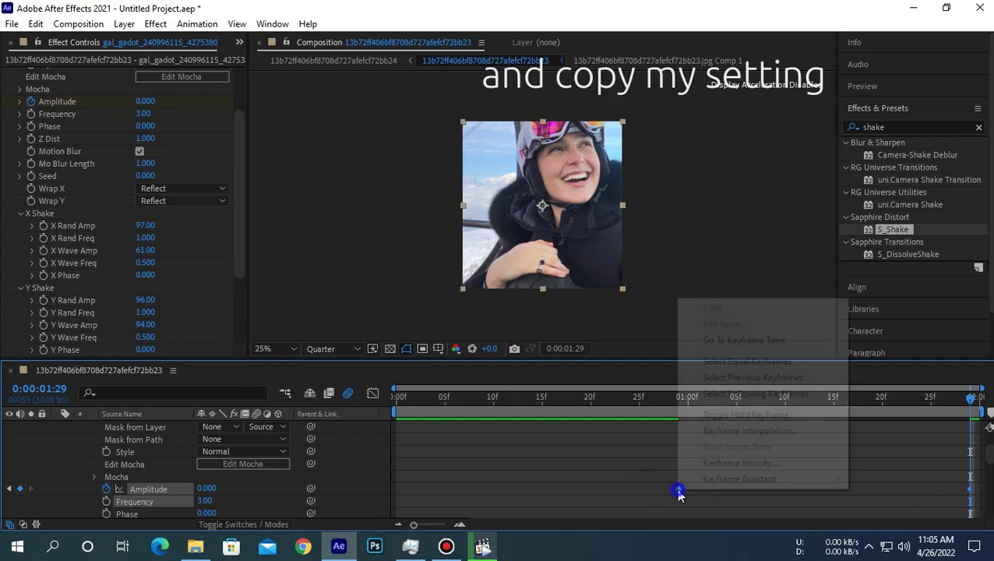
{"action": "mouse_move", "coordinate": [765, 540]}
{"action": "left_click", "coordinate": [477, 382]}
{"action": "left_click", "coordinate": [374, 395]}
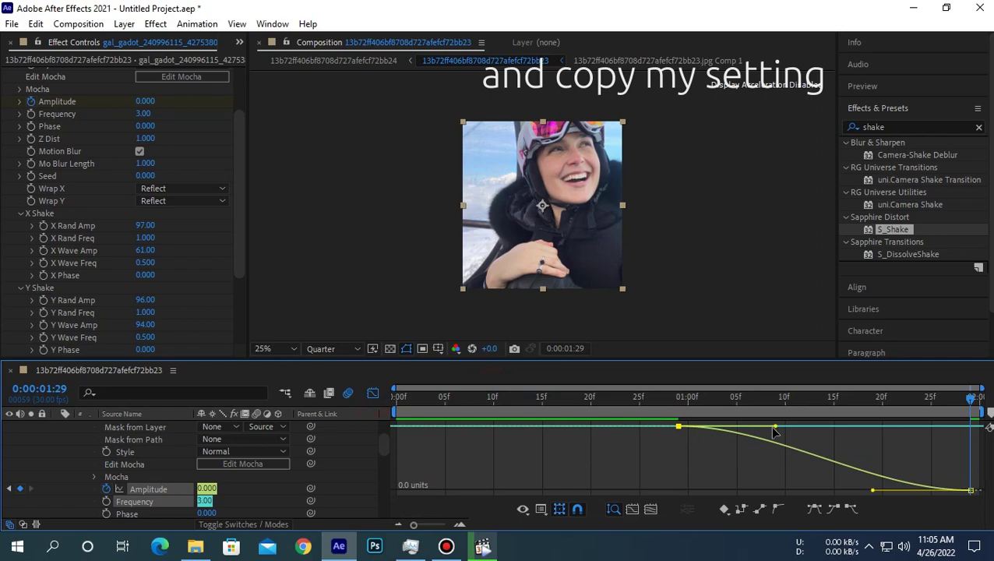
{"action": "left_click_drag", "start_coordinate": [775, 428], "coordinate": [592, 463]}
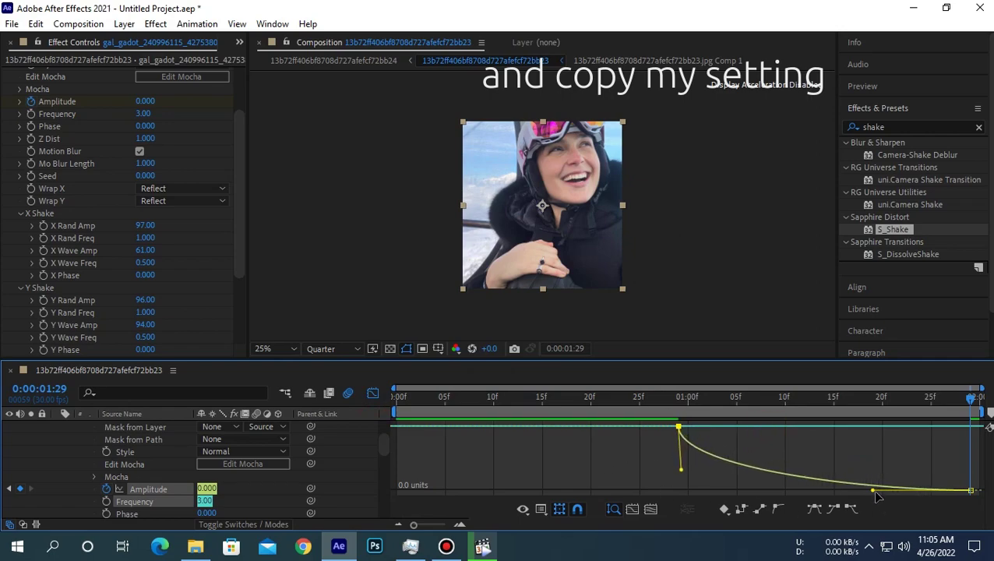
{"action": "left_click_drag", "start_coordinate": [873, 490], "coordinate": [679, 489]}
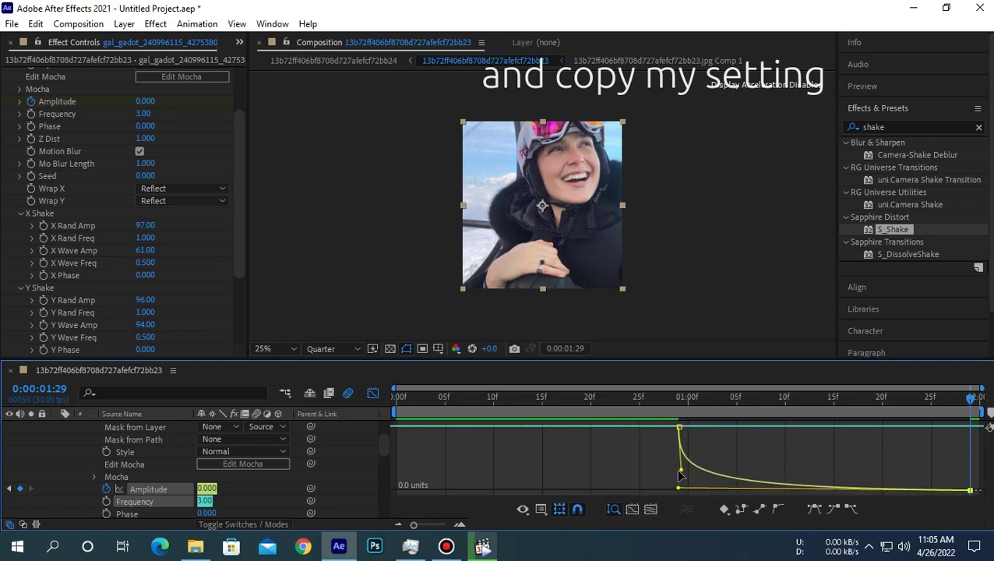
{"action": "left_click_drag", "start_coordinate": [664, 413], "coordinate": [740, 419]}
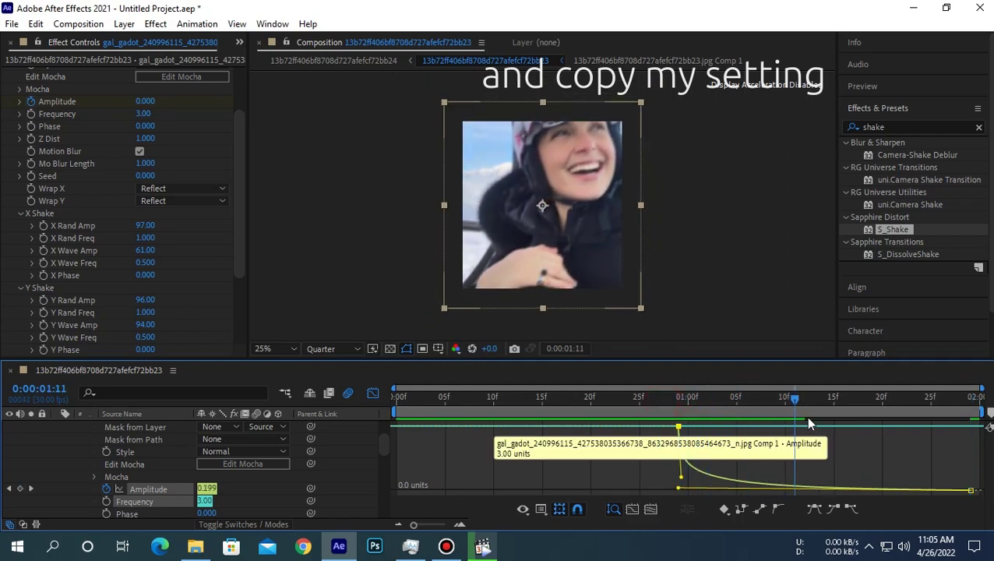
{"action": "mouse_move", "coordinate": [740, 418]}
{"action": "left_mouse_down"}
{"action": "mouse_move", "coordinate": [376, 429]}
{"action": "mouse_move", "coordinate": [392, 391]}
{"action": "left_mouse_up"}
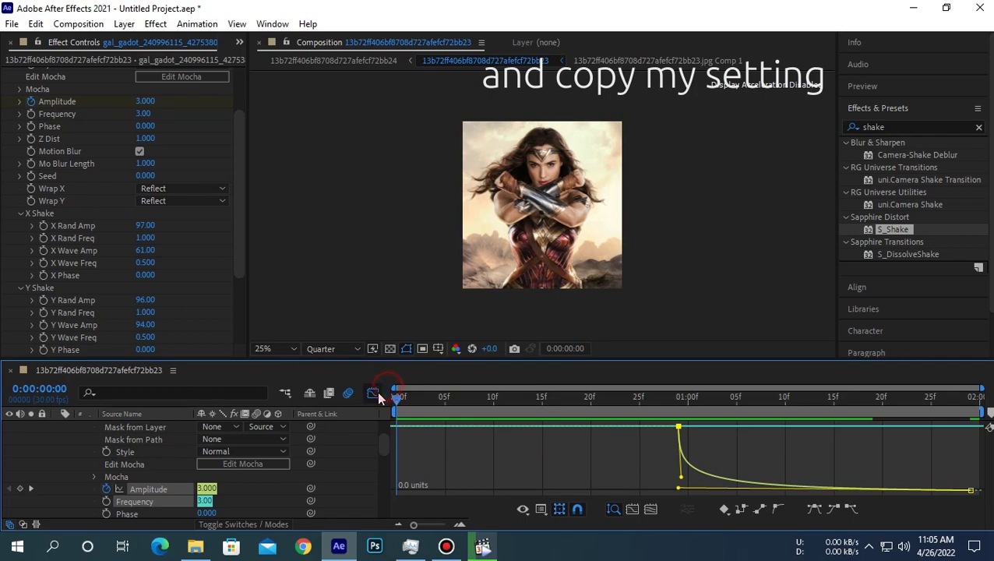
Close the Graph Editor, play the comp from the Preview panel, and stop at the start
{"action": "left_click", "coordinate": [378, 393]}
{"action": "left_click", "coordinate": [910, 85]}
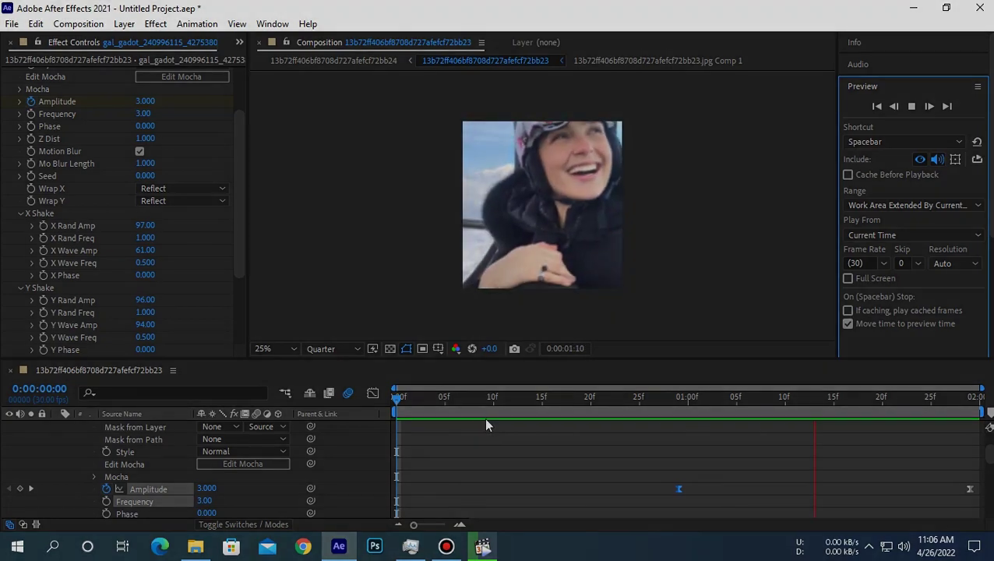
{"action": "left_click", "coordinate": [428, 453]}
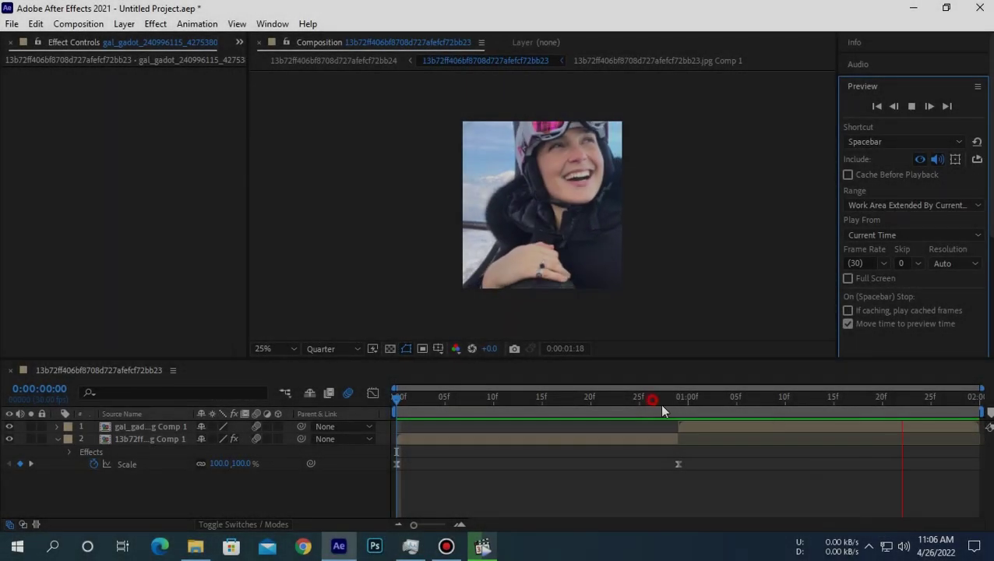
At 0:29, apply S_Shake to the ski photo comp layer
{"action": "left_click_drag", "start_coordinate": [644, 406], "coordinate": [677, 405]}
{"action": "left_click", "coordinate": [688, 429]}
{"action": "scroll", "coordinate": [888, 358], "scroll_direction": "down", "scroll_amount": 5}
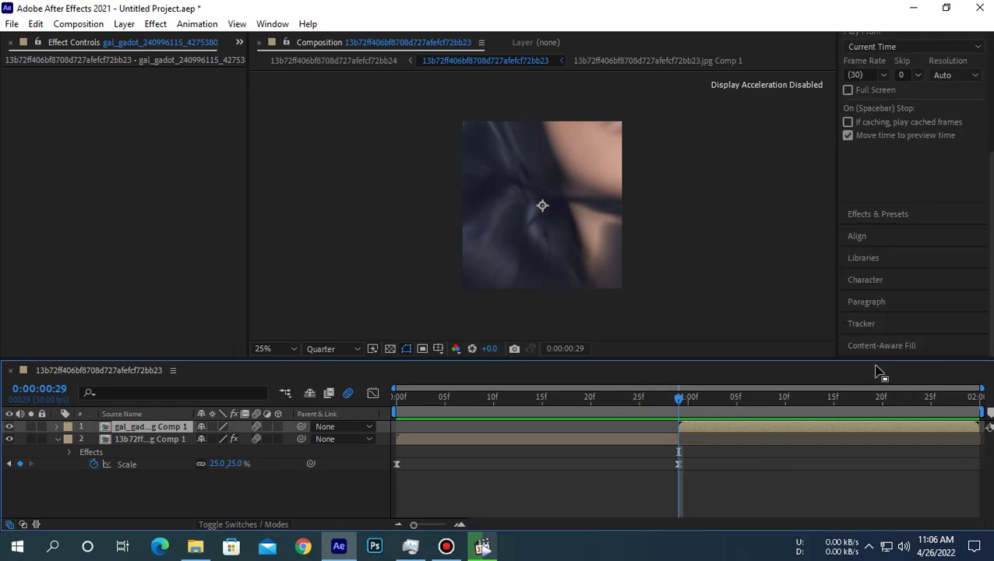
{"action": "left_click", "coordinate": [888, 222]}
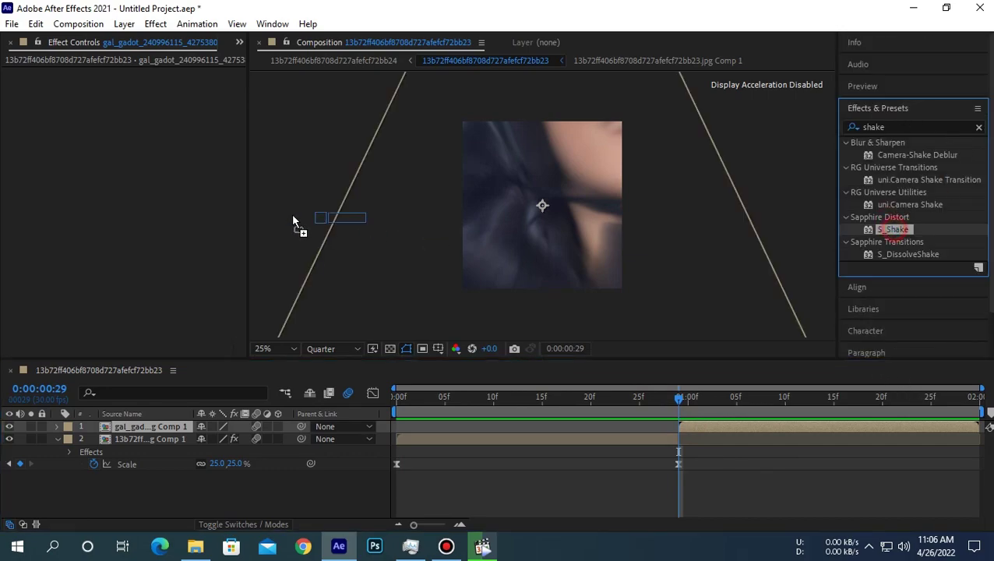
{"action": "left_click_drag", "start_coordinate": [898, 231], "coordinate": [208, 191]}
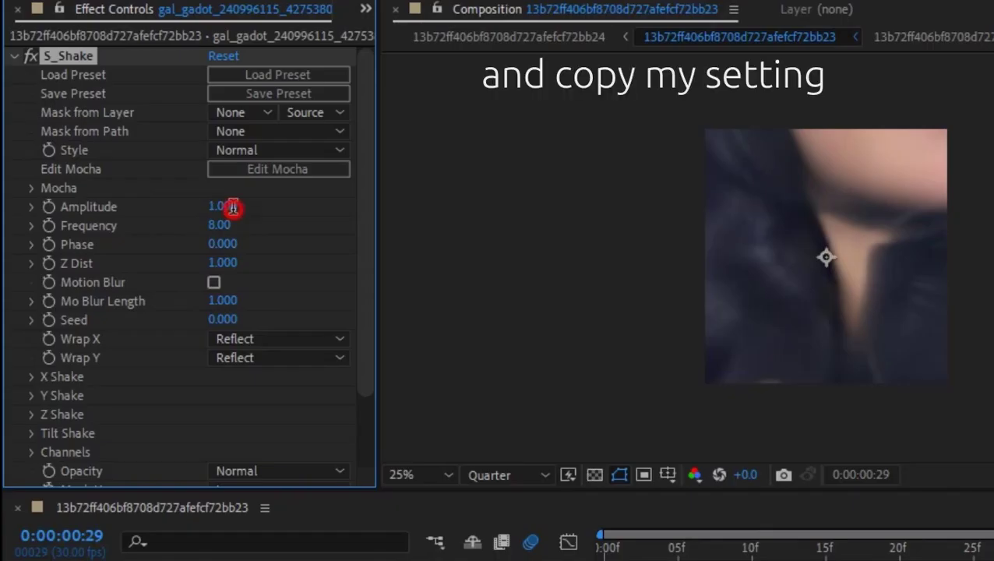
Set S_Shake Amplitude to 3 and Frequency to 20, with Motion Blur on
{"action": "left_click", "coordinate": [232, 207]}
{"action": "type", "text": "3"}
{"action": "left_click", "coordinate": [287, 249]}
{"action": "left_click", "coordinate": [218, 226]}
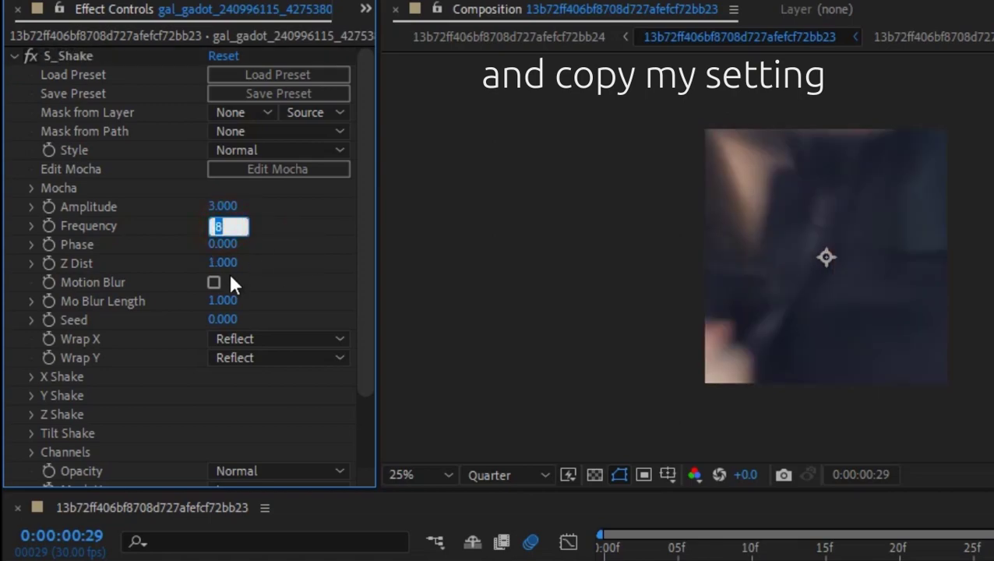
{"action": "type", "text": "20.00"}
{"action": "left_click", "coordinate": [214, 282]}
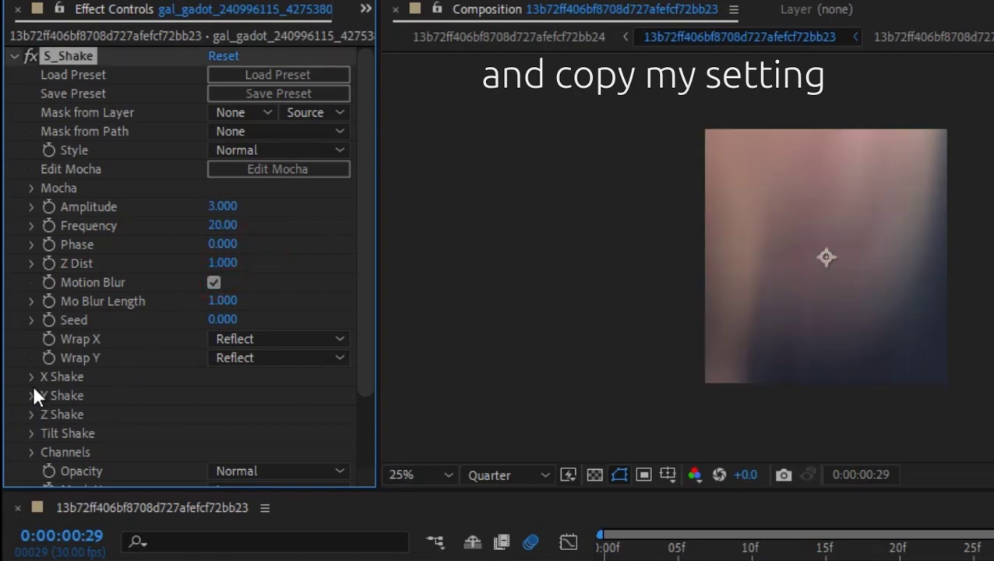
Set X Shake Rand Amp to 52 and Wave Amp to 42
{"action": "left_click", "coordinate": [32, 377]}
{"action": "left_click_drag", "start_coordinate": [228, 395], "coordinate": [116, 435]}
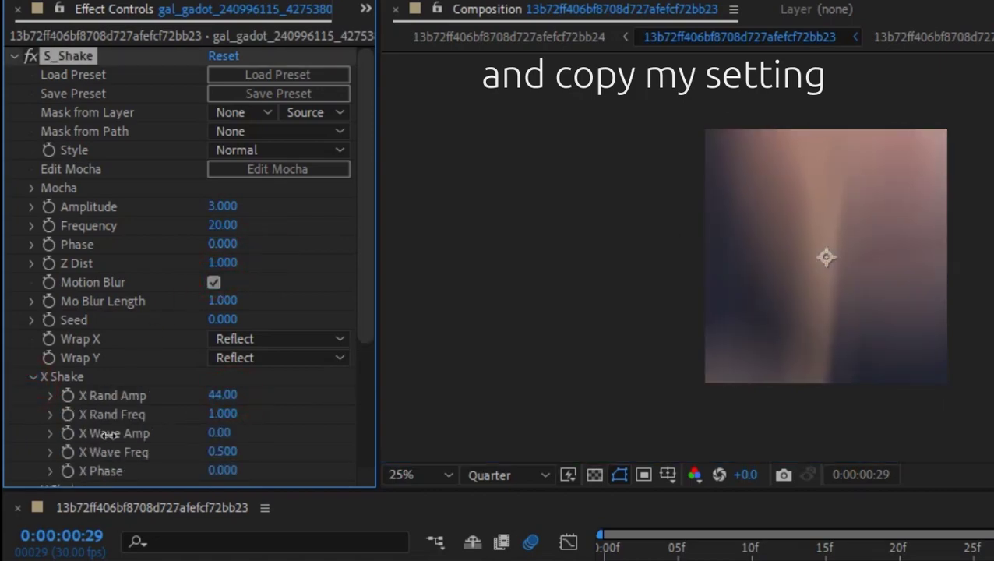
{"action": "left_click", "coordinate": [224, 436]}
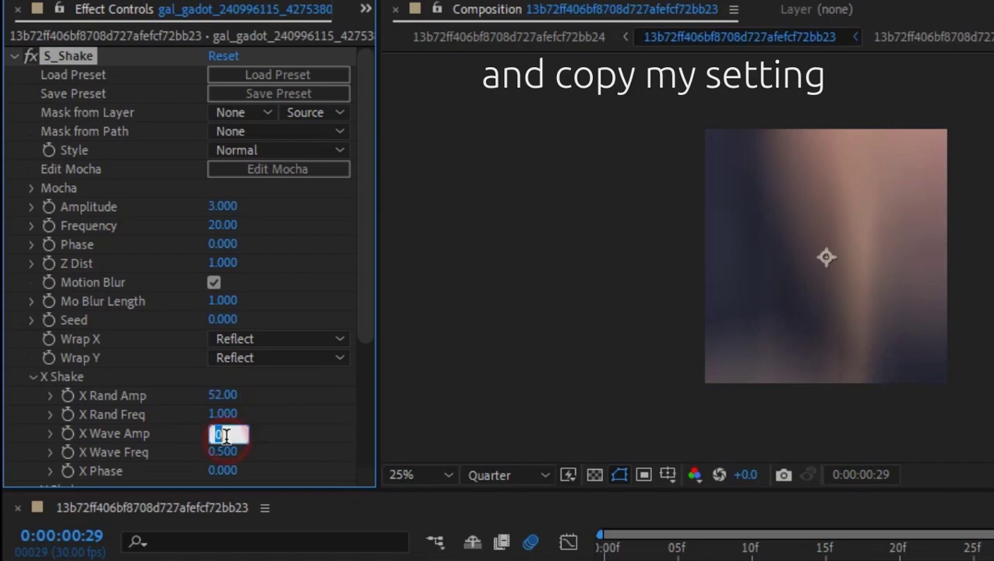
{"action": "left_click", "coordinate": [311, 433]}
{"action": "left_click_drag", "start_coordinate": [222, 433], "coordinate": [266, 433]}
Set Y Shake Wave Amp to 36 and Rand Amp to 58
{"action": "scroll", "coordinate": [77, 436], "scroll_direction": "down", "scroll_amount": 2}
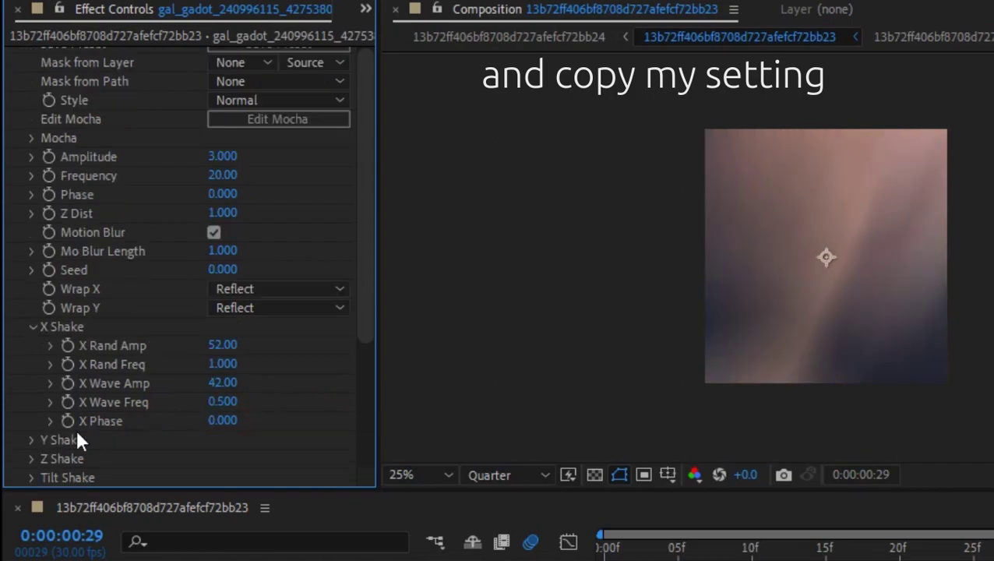
{"action": "left_click", "coordinate": [31, 440]}
{"action": "scroll", "coordinate": [220, 440], "scroll_direction": "down", "scroll_amount": 2}
{"action": "left_click", "coordinate": [219, 437]}
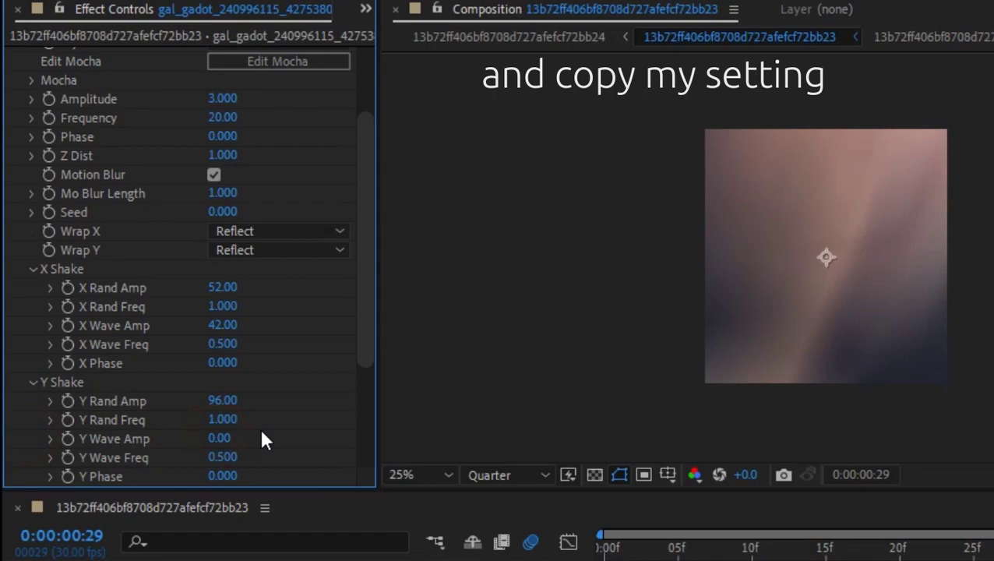
{"action": "left_click_drag", "start_coordinate": [220, 438], "coordinate": [253, 439]}
{"action": "left_click_drag", "start_coordinate": [226, 401], "coordinate": [195, 404]}
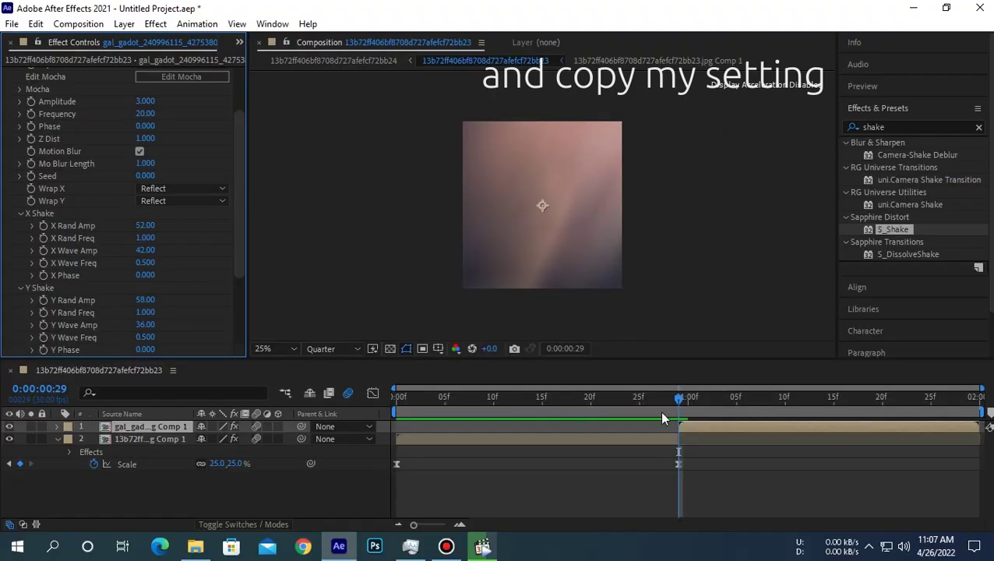
Keyframe S_Shake's Mocha Amplitude at 3 on 0:29 and 0 on 1:29
{"action": "key", "text": "e"}
{"action": "left_click", "coordinate": [80, 441]}
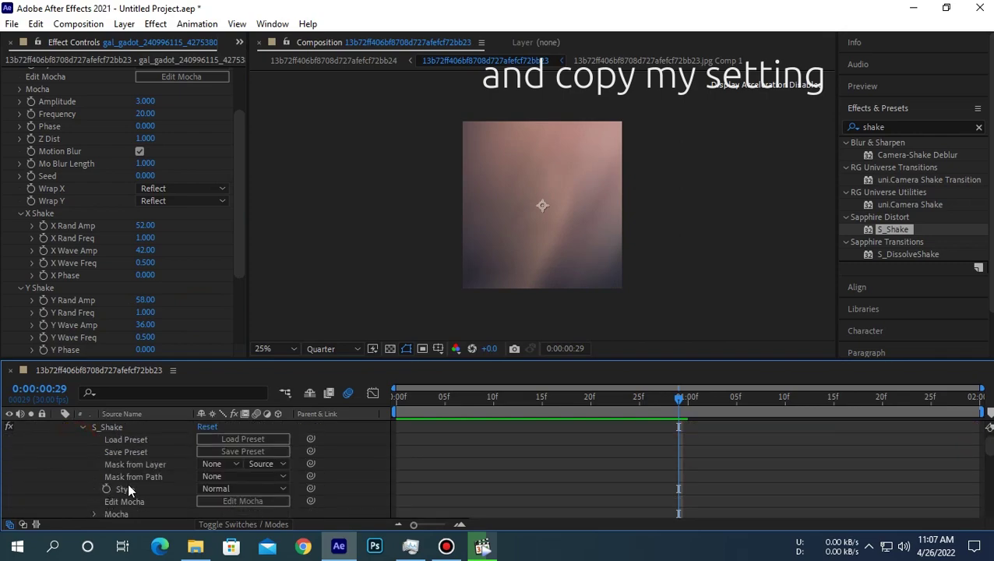
{"action": "scroll", "coordinate": [117, 483], "scroll_direction": "down", "scroll_amount": 2}
{"action": "left_click", "coordinate": [106, 488]}
{"action": "left_click", "coordinate": [710, 472]}
{"action": "left_click_drag", "start_coordinate": [810, 402], "coordinate": [970, 399]}
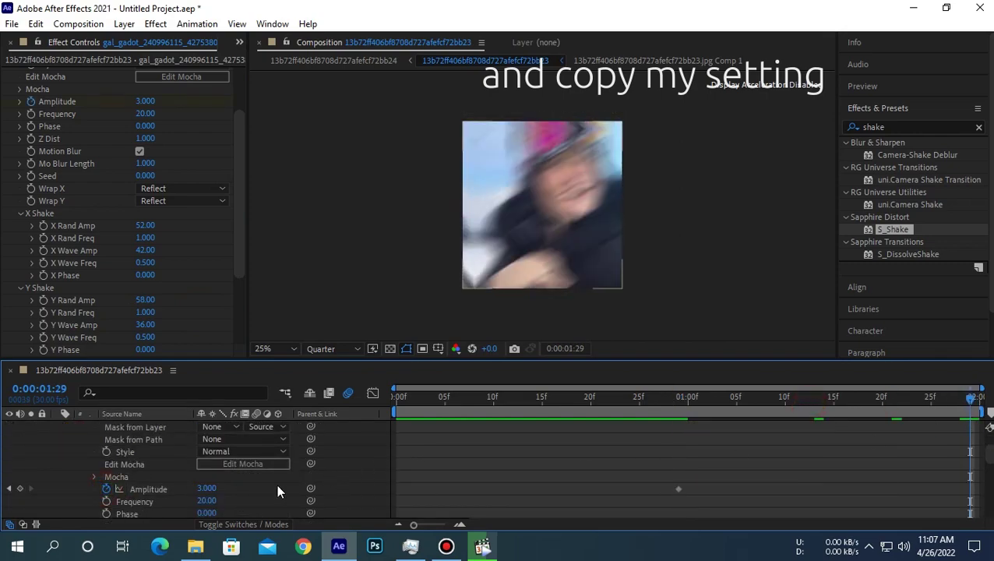
{"action": "left_click", "coordinate": [237, 488]}
Easy Ease both Amplitude keyframes and shape the graph into a sharp drop with a long tail
{"action": "left_click_drag", "start_coordinate": [660, 481], "coordinate": [971, 496]}
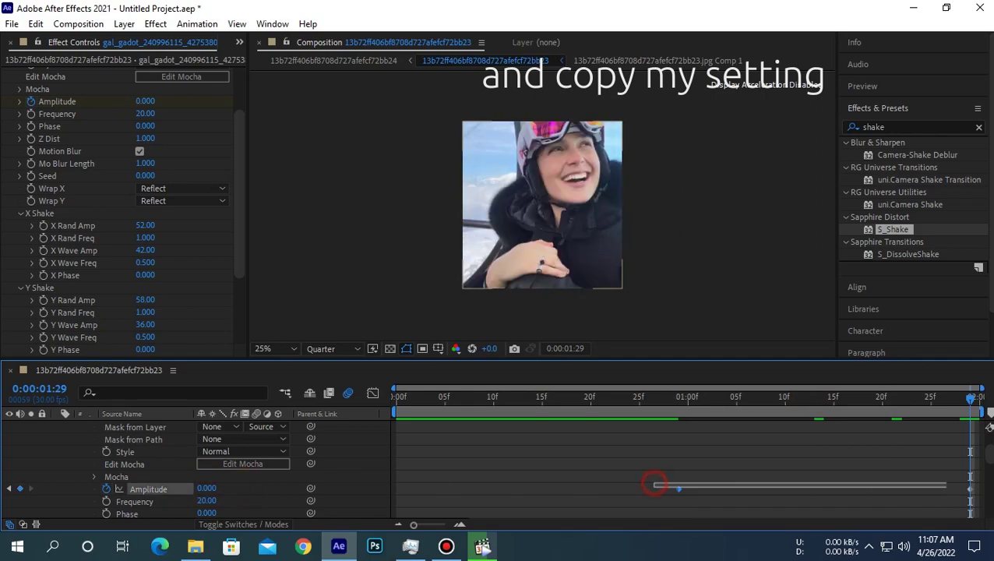
{"action": "right_click", "coordinate": [971, 496]}
{"action": "mouse_move", "coordinate": [887, 541]}
{"action": "left_click", "coordinate": [659, 398]}
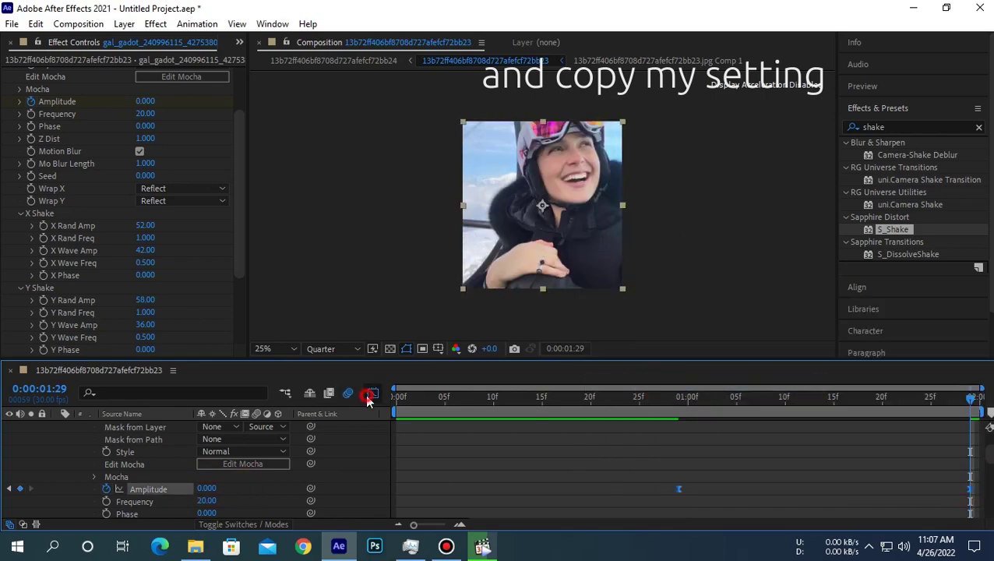
{"action": "left_click", "coordinate": [371, 394]}
{"action": "left_click", "coordinate": [672, 397]}
{"action": "left_click", "coordinate": [679, 426]}
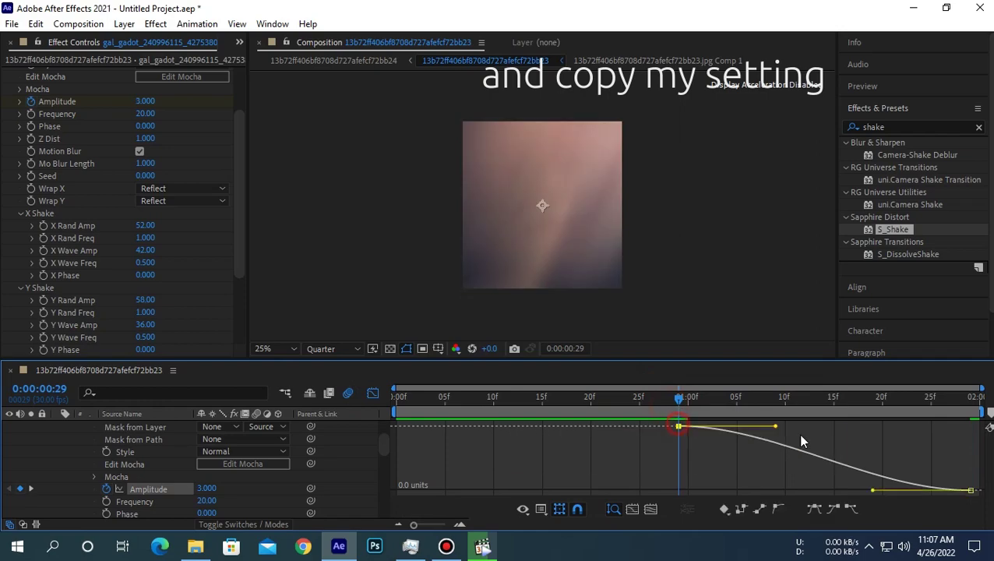
{"action": "left_click_drag", "start_coordinate": [776, 427], "coordinate": [558, 489]}
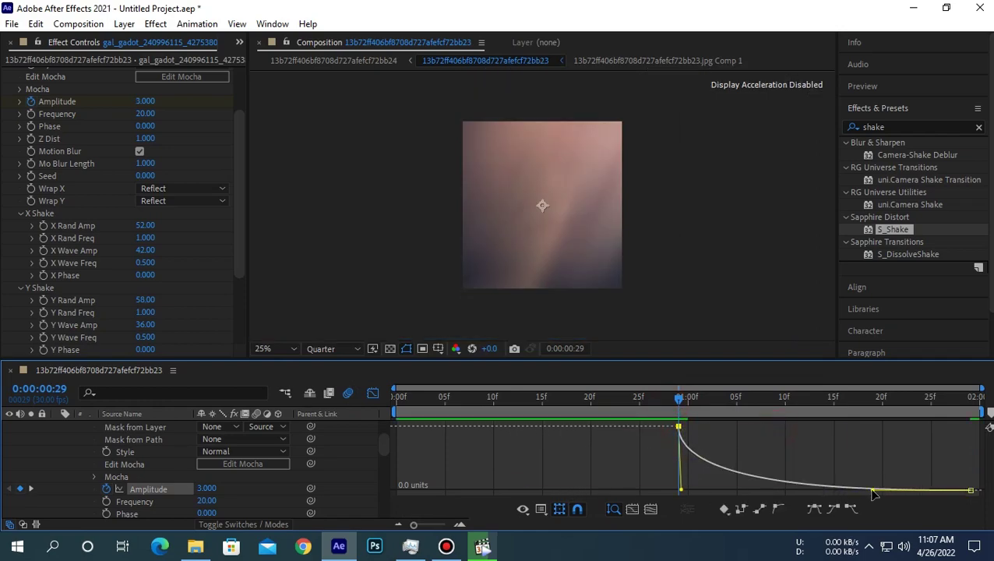
{"action": "left_click_drag", "start_coordinate": [873, 490], "coordinate": [619, 492]}
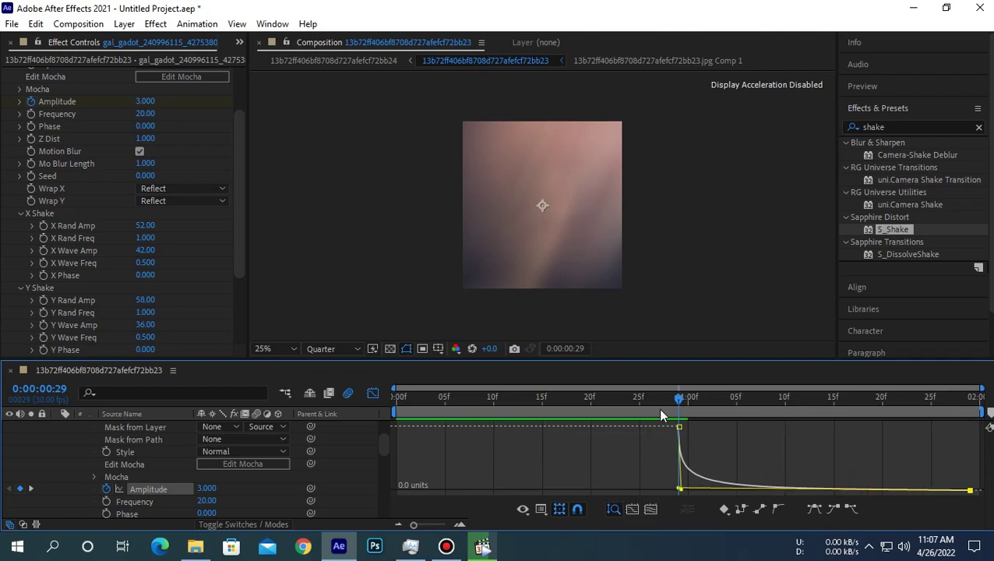
Preview the shake transition, then switch from the value graph back to the layer rows
{"action": "left_click_drag", "start_coordinate": [661, 402], "coordinate": [558, 407]}
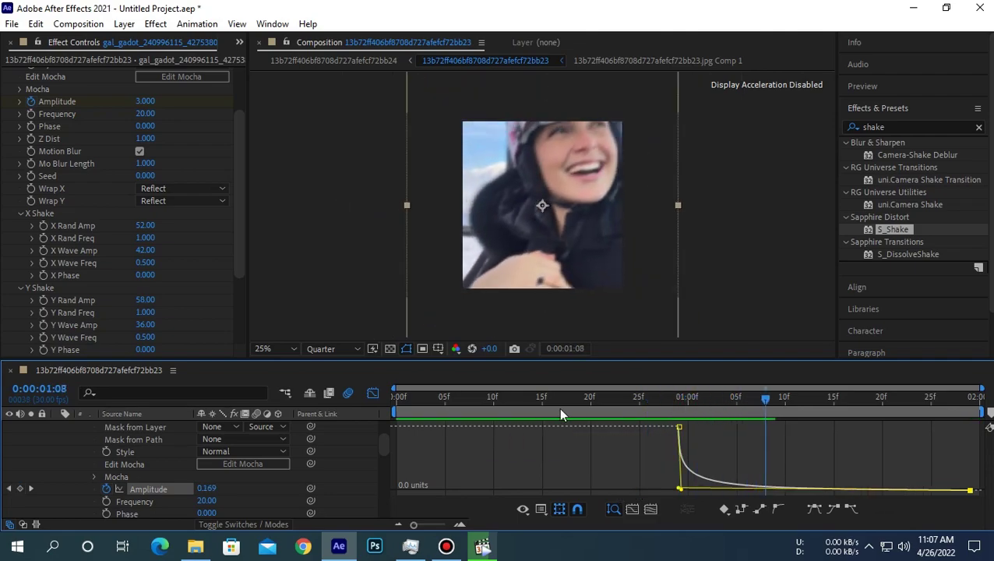
{"action": "left_click", "coordinate": [899, 85]}
{"action": "left_click", "coordinate": [911, 106]}
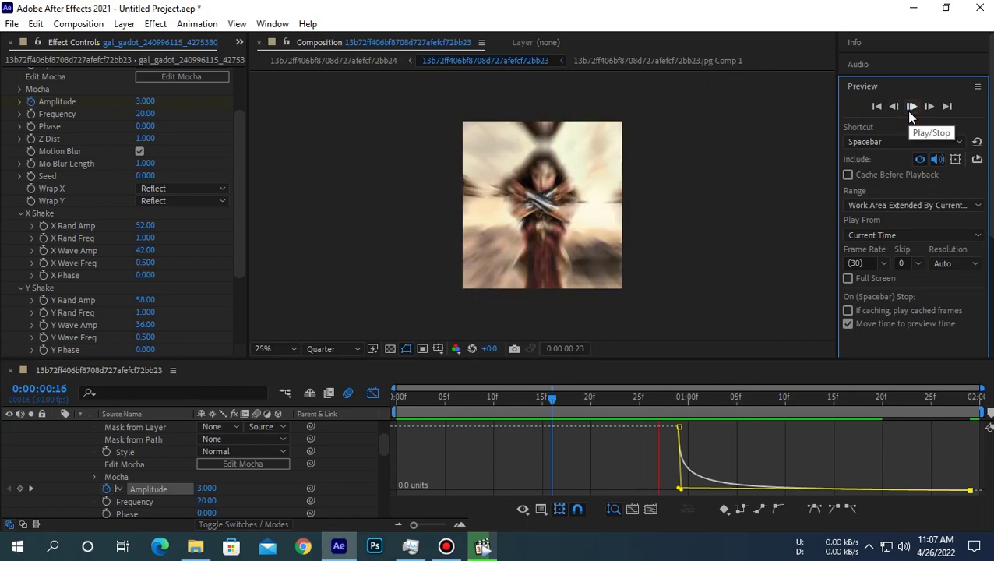
{"action": "left_click_drag", "start_coordinate": [677, 402], "coordinate": [374, 394]}
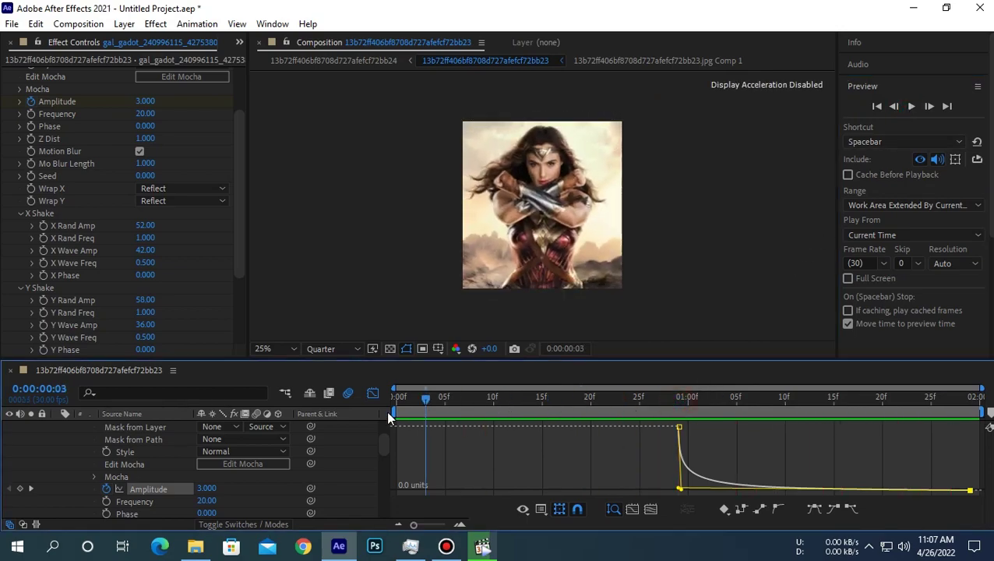
{"action": "left_click", "coordinate": [373, 392]}
Set the time to 0:00:00:29 and collapse layer 1's S_Shake properties
{"action": "left_click", "coordinate": [681, 403]}
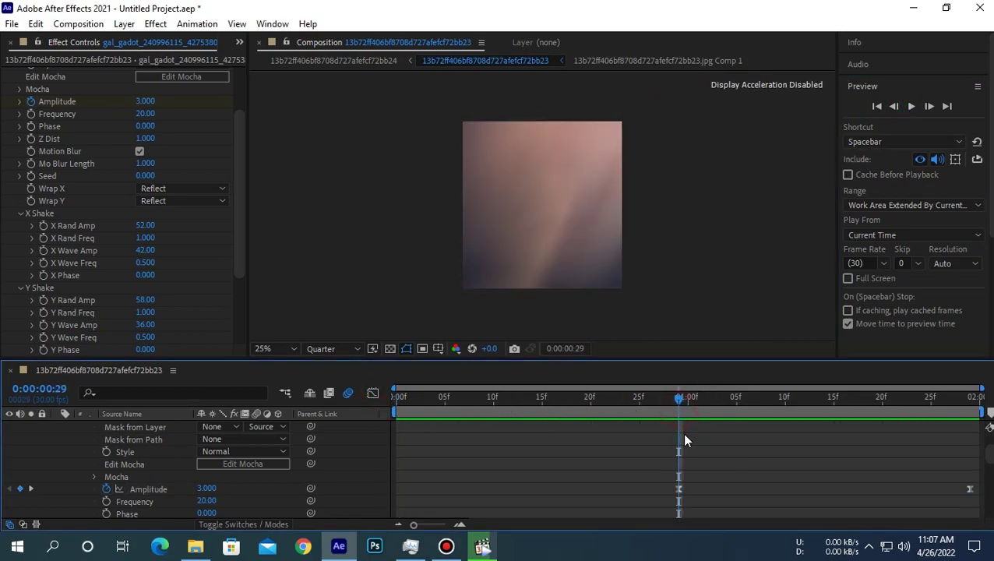
{"action": "scroll", "coordinate": [681, 433], "scroll_direction": "up", "scroll_amount": 2}
{"action": "left_click", "coordinate": [82, 440]}
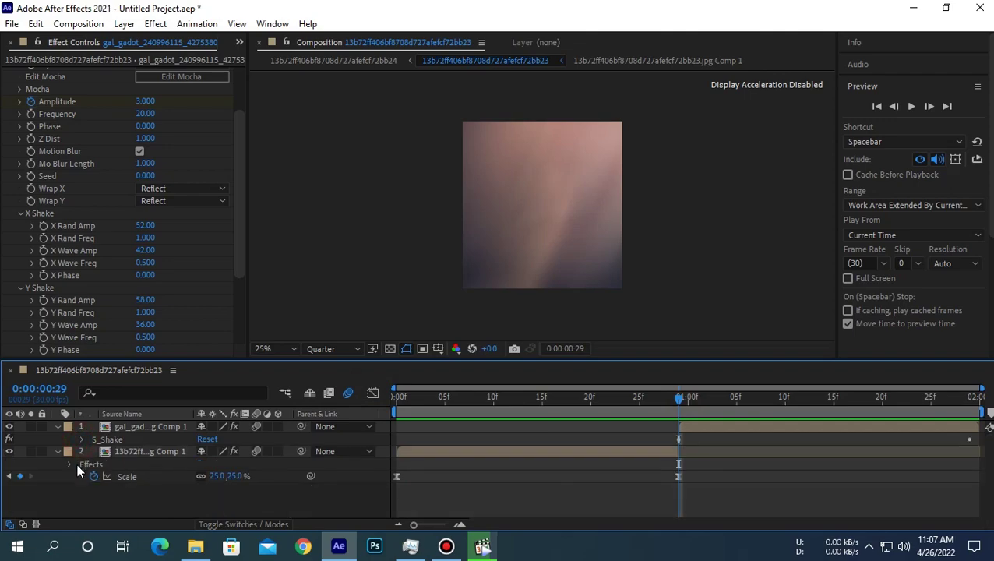
{"action": "scroll", "coordinate": [154, 351], "scroll_direction": "up", "scroll_amount": 3}
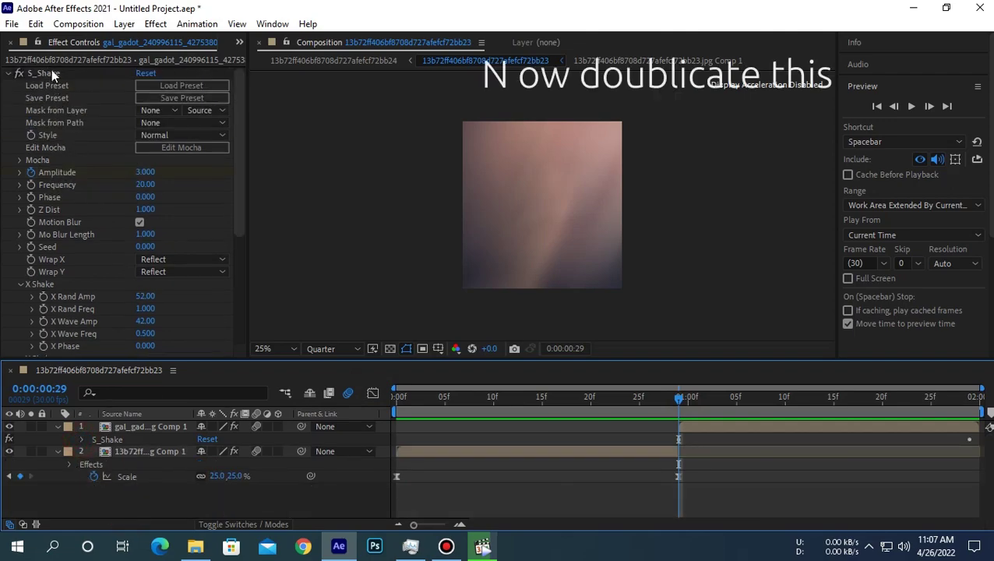
Duplicate layer 1's S_Shake effect with Ctrl+D to create S_Shake 2
{"action": "left_click", "coordinate": [49, 72]}
{"action": "key", "text": "ctrl+d"}
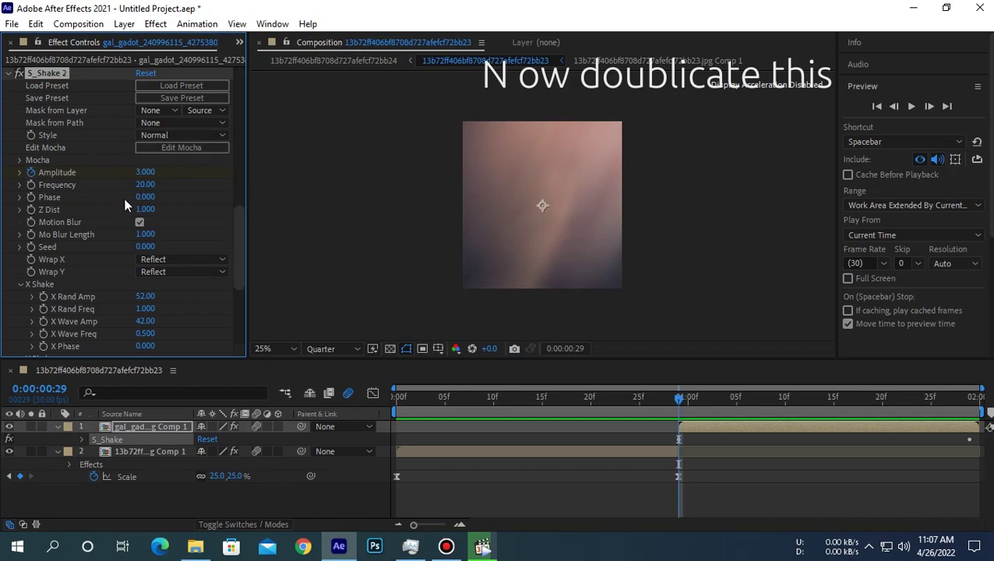
{"action": "scroll", "coordinate": [89, 222], "scroll_direction": "down", "scroll_amount": 1}
{"action": "scroll", "coordinate": [90, 234], "scroll_direction": "down", "scroll_amount": 3}
{"action": "scroll", "coordinate": [90, 244], "scroll_direction": "down", "scroll_amount": 2}
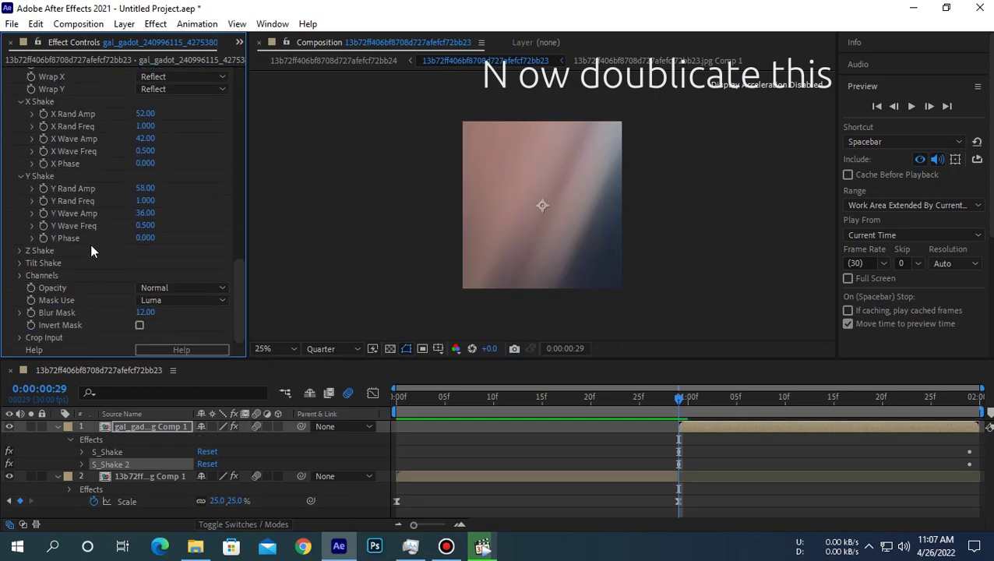
{"action": "scroll", "coordinate": [90, 246], "scroll_direction": "down", "scroll_amount": 10}
{"action": "scroll", "coordinate": [91, 247], "scroll_direction": "up", "scroll_amount": 2}
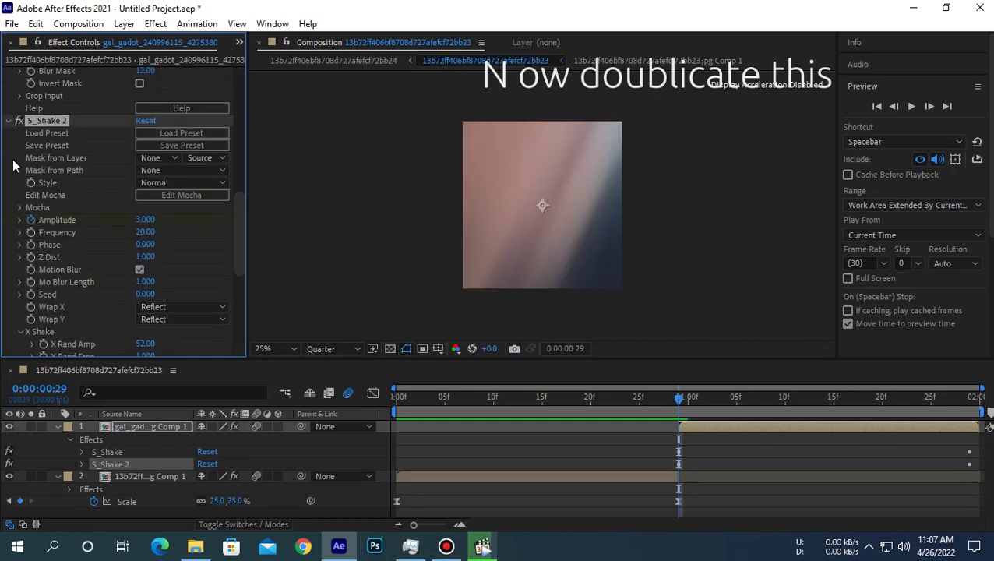
{"action": "left_click", "coordinate": [13, 160]}
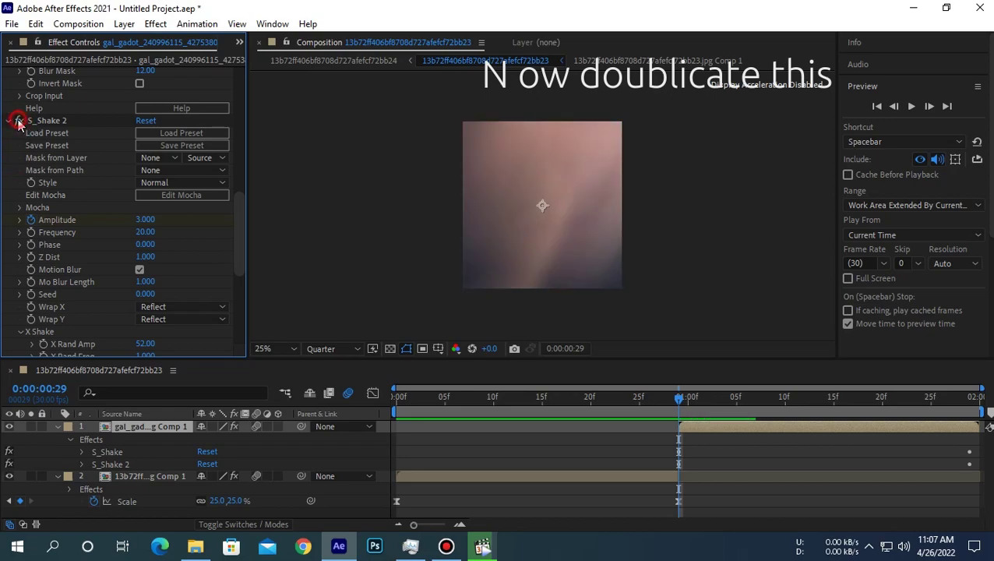
{"action": "mouse_move", "coordinate": [679, 399]}
{"action": "left_mouse_down"}
{"action": "mouse_move", "coordinate": [707, 400]}
{"action": "mouse_move", "coordinate": [669, 410]}
{"action": "left_mouse_up"}
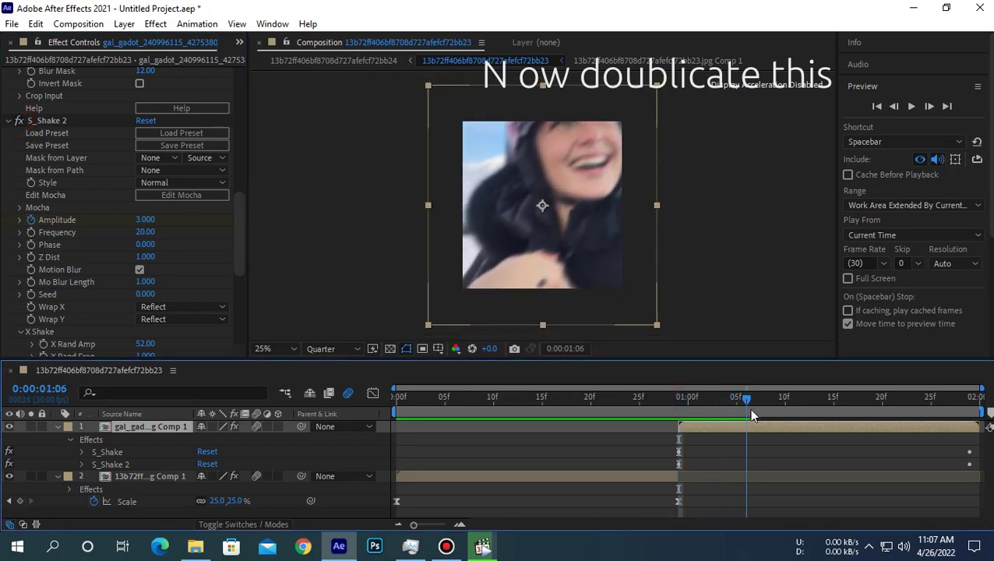
At 0:00:00:29, change S_Shake 2's Frequency from 20 to 3
{"action": "left_click", "coordinate": [679, 400]}
{"action": "left_click", "coordinate": [145, 232]}
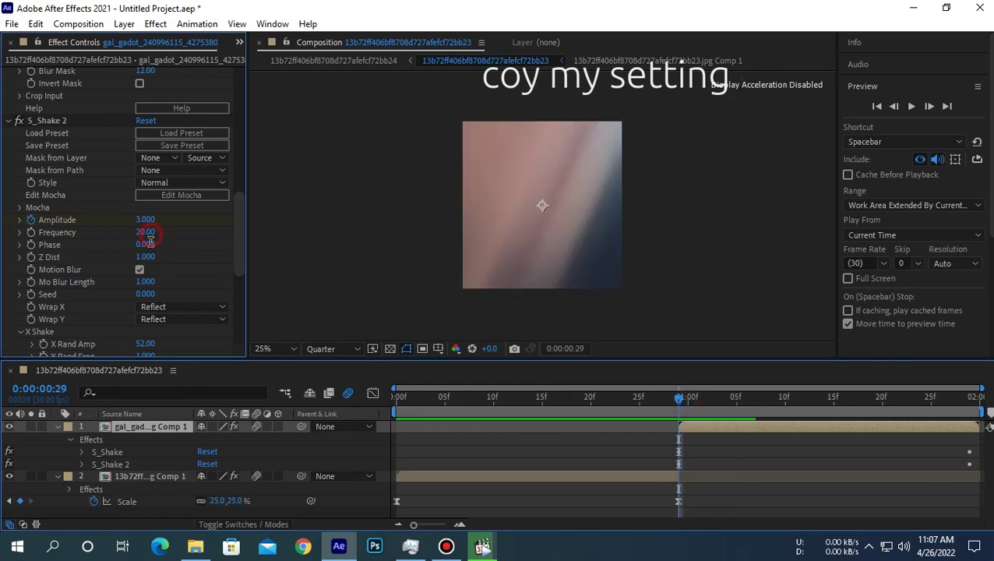
{"action": "type", "text": "3"}
{"action": "scroll", "coordinate": [86, 290], "scroll_direction": "down", "scroll_amount": 2}
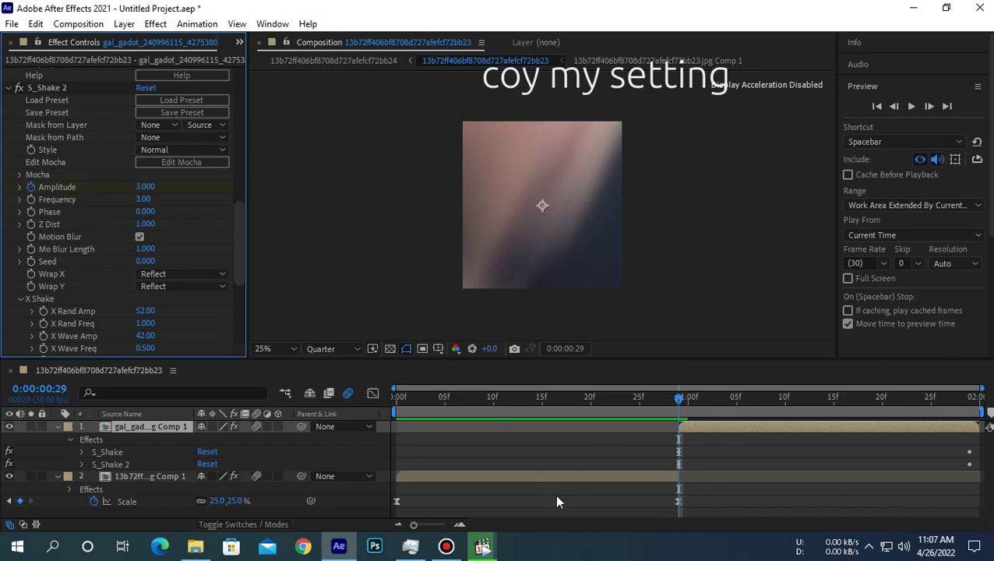
{"action": "left_click", "coordinate": [81, 464]}
{"action": "scroll", "coordinate": [658, 479], "scroll_direction": "down", "scroll_amount": 2}
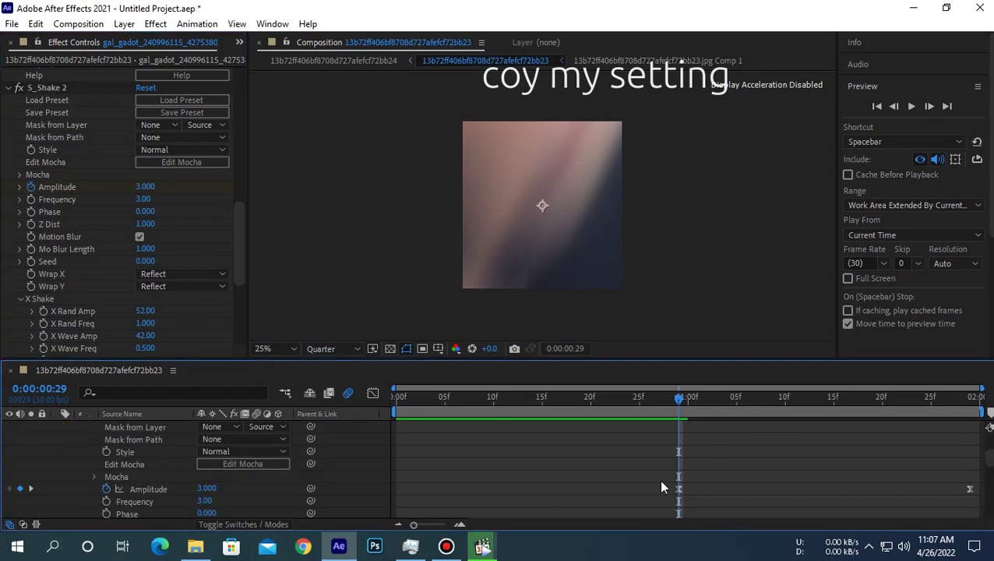
{"action": "scroll", "coordinate": [658, 479], "scroll_direction": "down", "scroll_amount": 2}
Show S_Shake 2's Amplitude as a curve and ease its lower keyframe to reshape the decay
{"action": "left_click", "coordinate": [659, 453]}
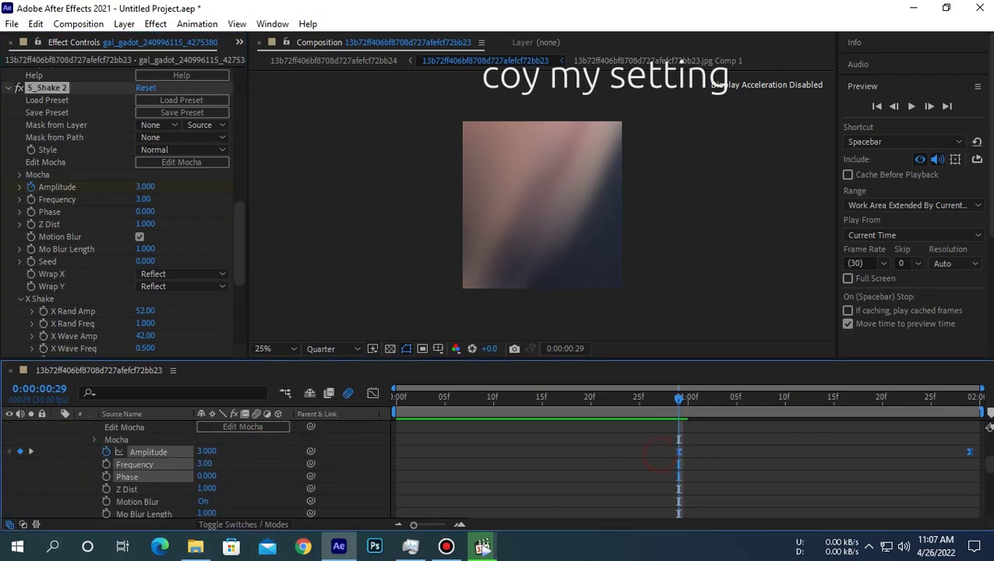
{"action": "left_click", "coordinate": [366, 393]}
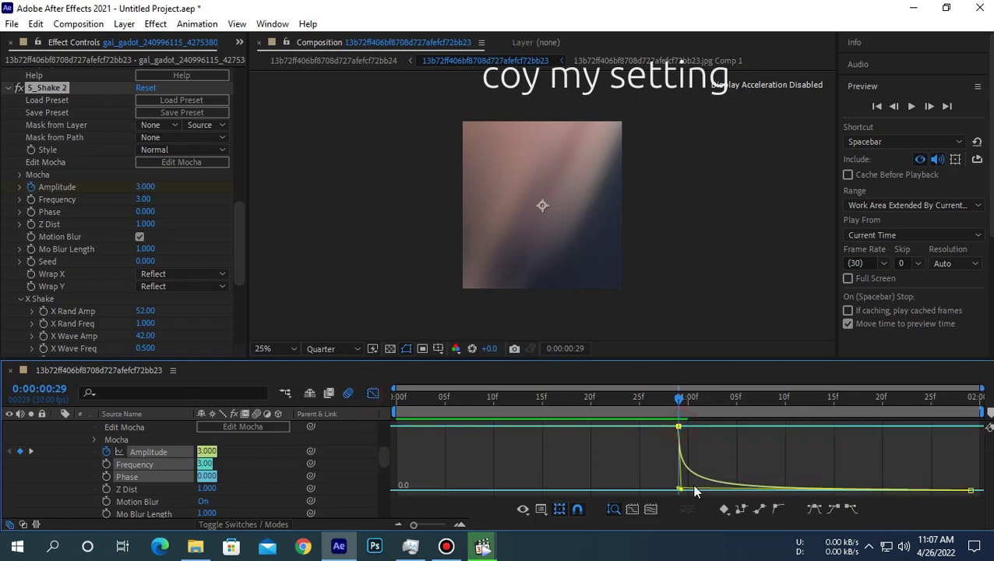
{"action": "mouse_move", "coordinate": [680, 491]}
{"action": "left_mouse_down"}
{"action": "mouse_move", "coordinate": [704, 489]}
{"action": "mouse_move", "coordinate": [679, 490]}
{"action": "mouse_move", "coordinate": [680, 475]}
{"action": "left_mouse_up"}
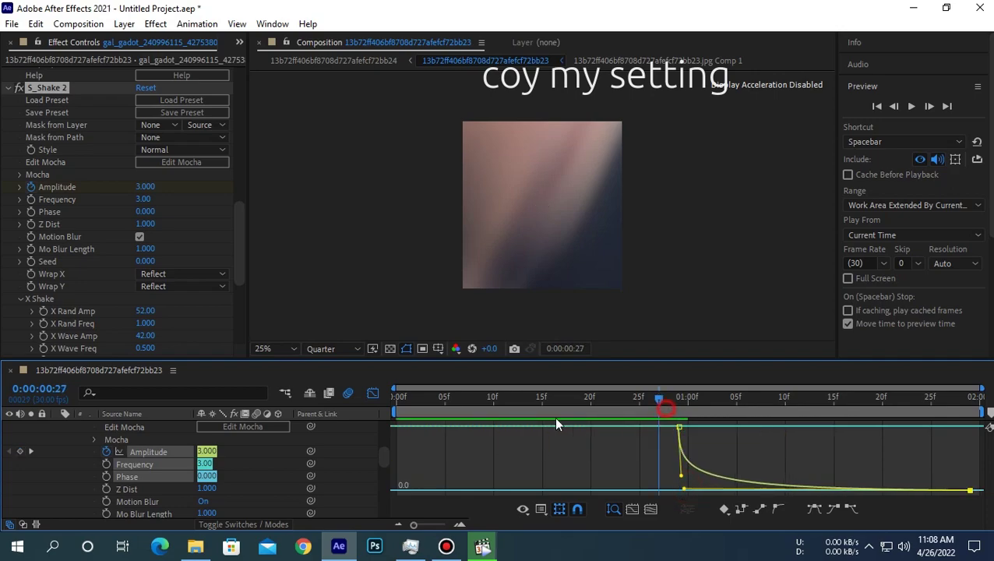
{"action": "key", "text": "Home"}
Play the composition preview twice to watch the transition into the second photo
{"action": "left_click", "coordinate": [912, 106]}
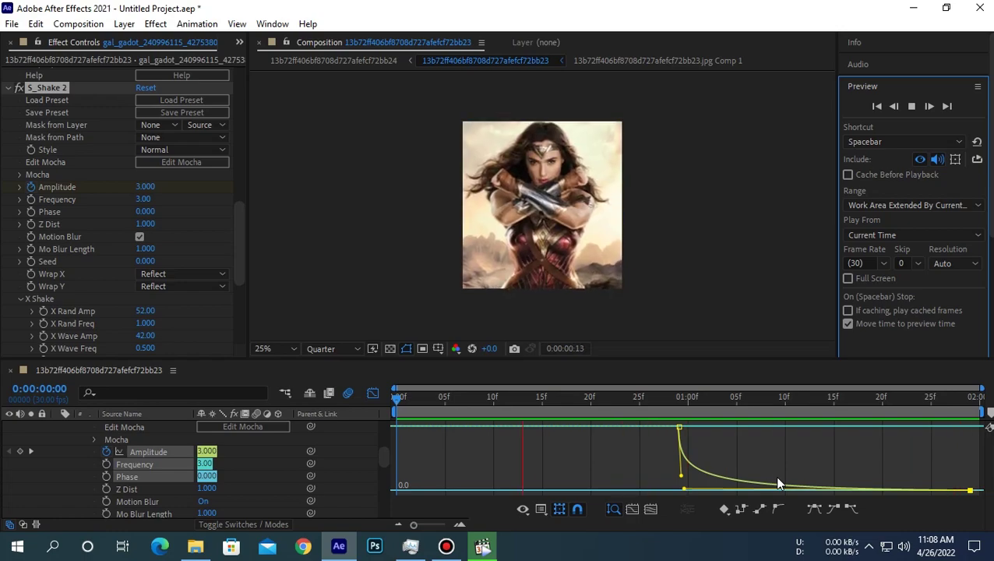
{"action": "mouse_move", "coordinate": [679, 454]}
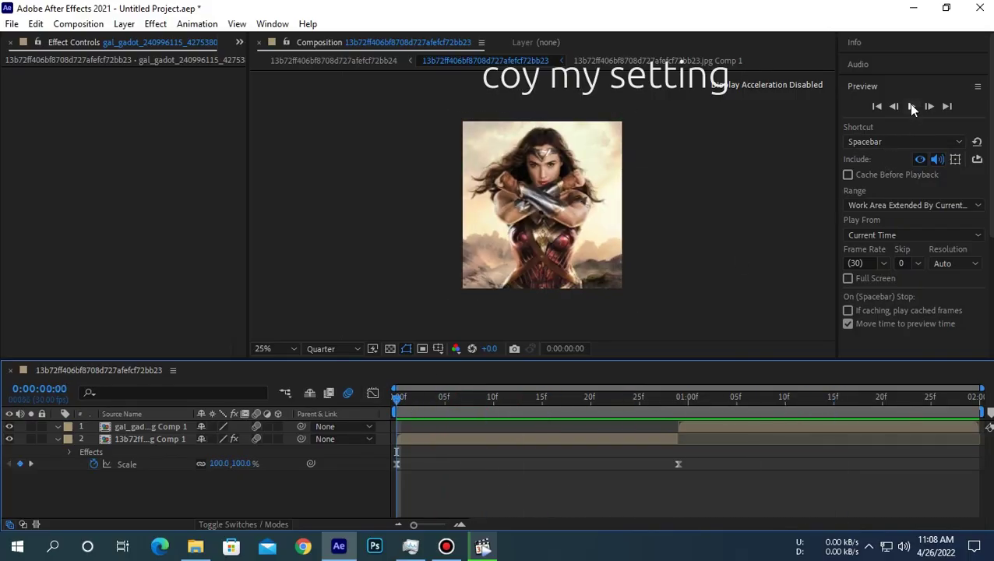
{"action": "left_click", "coordinate": [911, 106]}
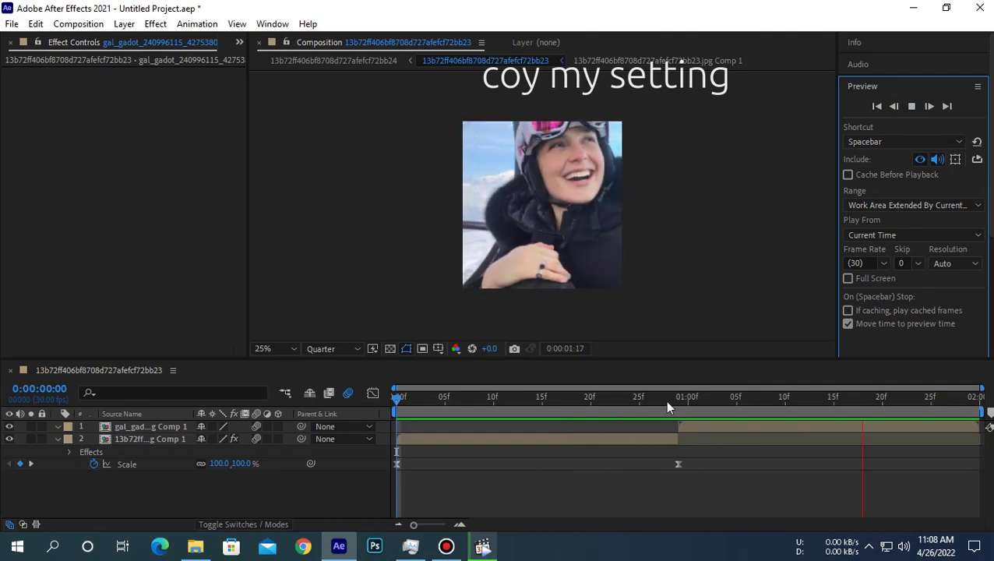
Apply S_Shake from Effects & Presets to layer 2
{"action": "left_click", "coordinate": [632, 396]}
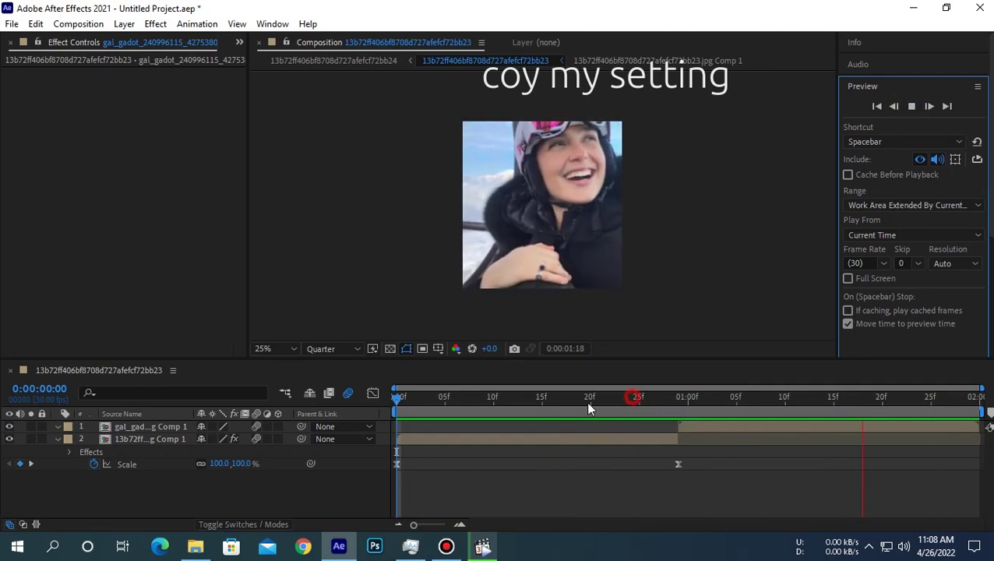
{"action": "left_click", "coordinate": [425, 440]}
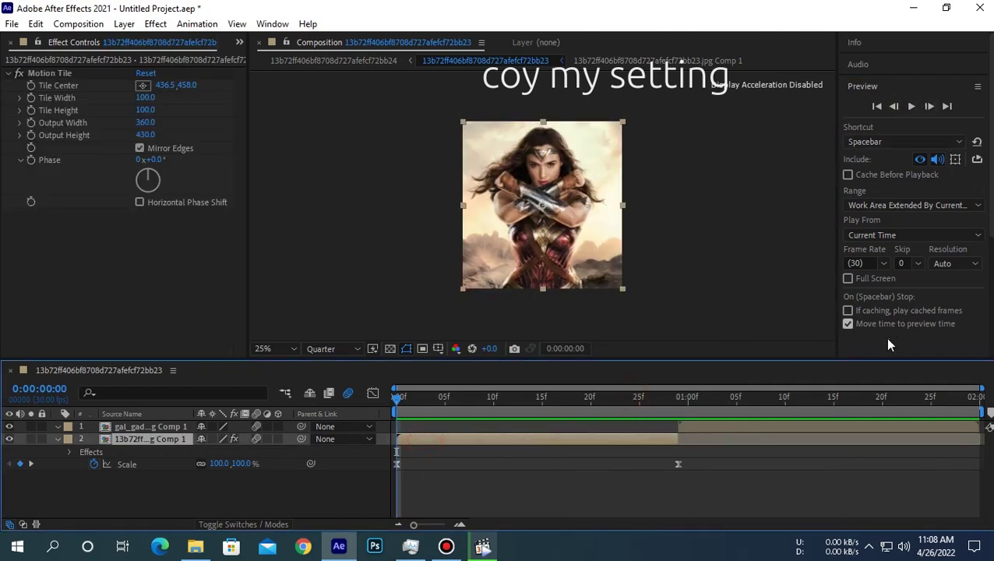
{"action": "left_click", "coordinate": [887, 310]}
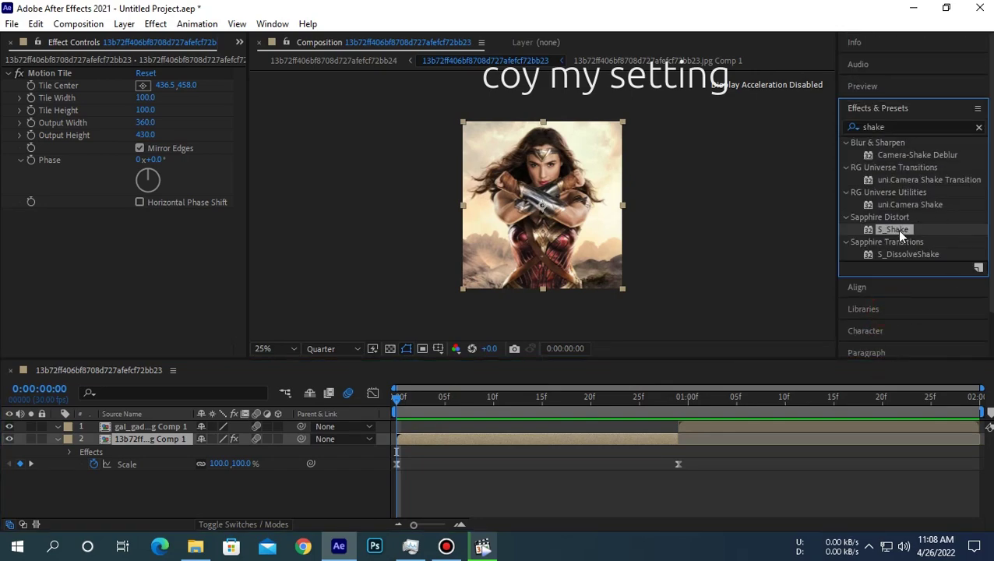
{"action": "left_click_drag", "start_coordinate": [896, 229], "coordinate": [210, 237]}
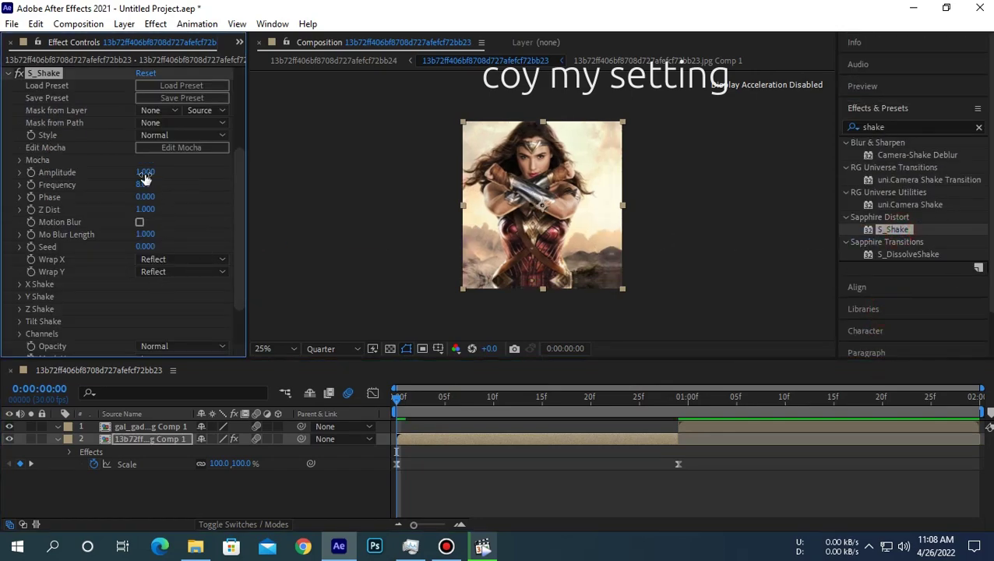
Set S_Shake's Amplitude to 3 and Frequency to 15, and turn on motion blur
{"action": "type", "text": "3"}
{"action": "key", "text": "Tab"}
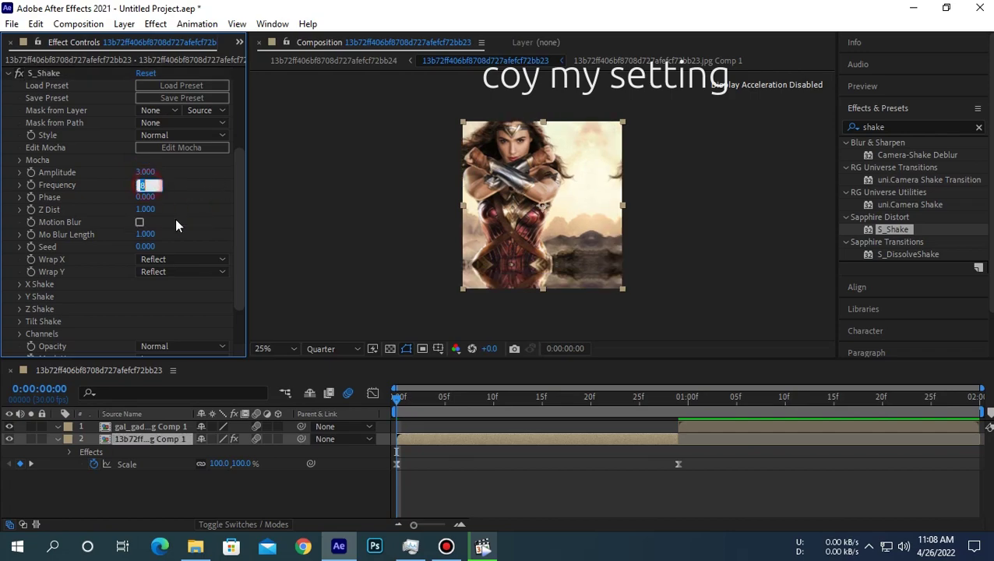
{"action": "type", "text": "1"}
{"action": "type", "text": "5"}
{"action": "left_click", "coordinate": [201, 202]}
{"action": "left_click", "coordinate": [138, 223]}
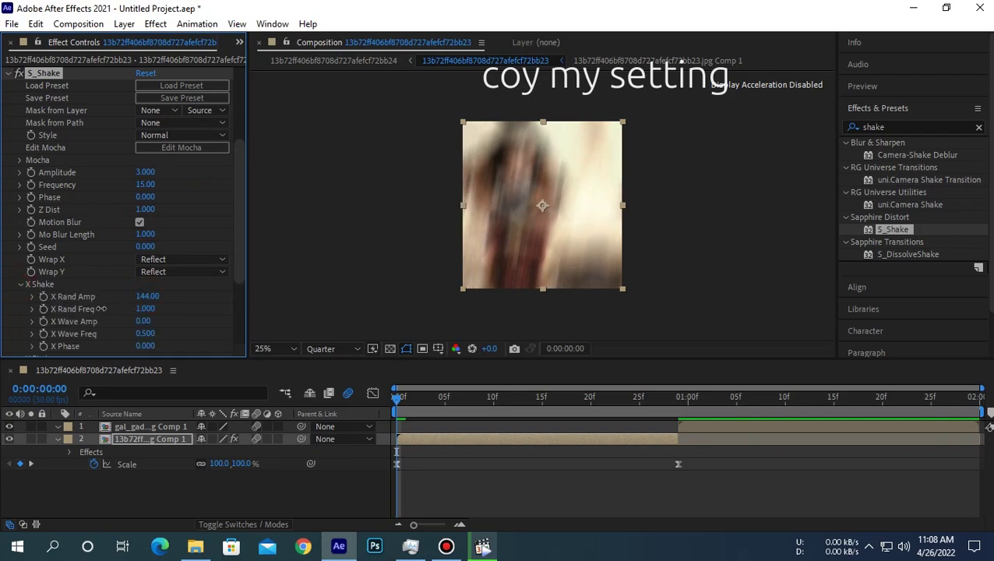
Set X Shake Rand/Wave Amp to 121/79 and Y Shake Rand/Wave Amp to 81/39
{"action": "mouse_move", "coordinate": [127, 303]}
{"action": "left_mouse_down"}
{"action": "mouse_move", "coordinate": [70, 318]}
{"action": "mouse_move", "coordinate": [166, 321]}
{"action": "left_mouse_up"}
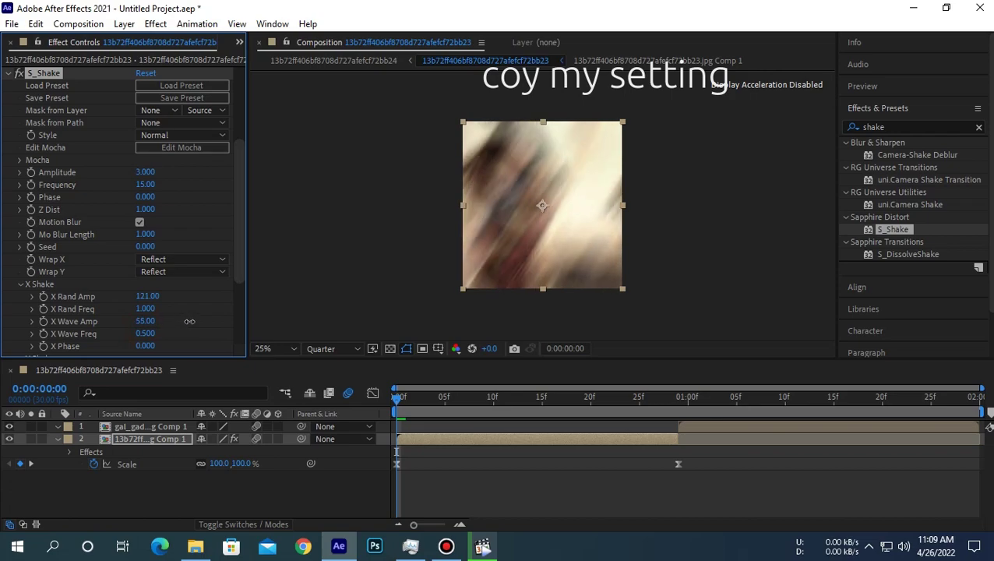
{"action": "scroll", "coordinate": [65, 305], "scroll_direction": "down", "scroll_amount": 3}
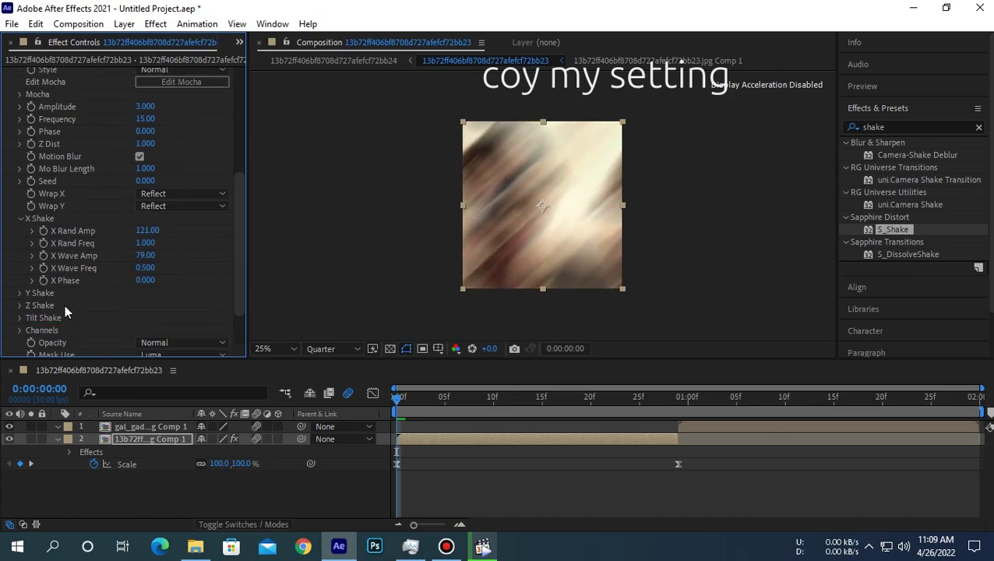
{"action": "left_click", "coordinate": [22, 288]}
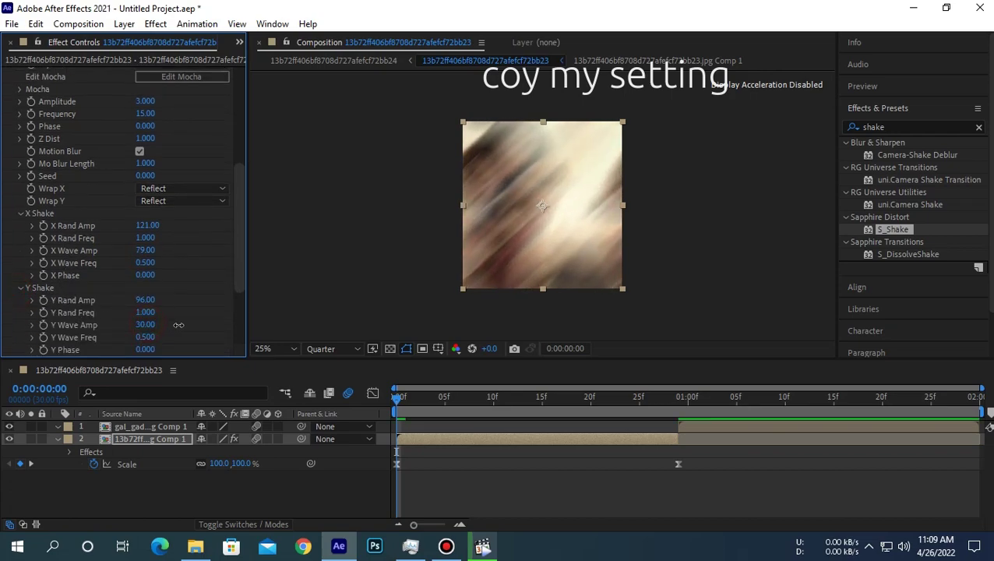
{"action": "left_click_drag", "start_coordinate": [178, 324], "coordinate": [137, 302]}
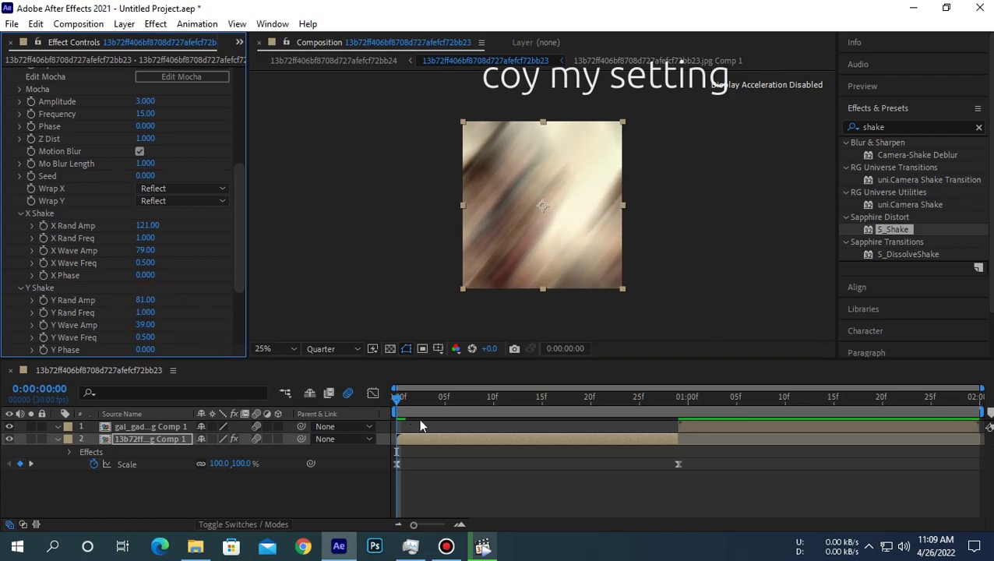
Add an S_Shake Amplitude keyframe of 0 at frame 4 on the bottom photo layer
{"action": "left_click", "coordinate": [70, 451]}
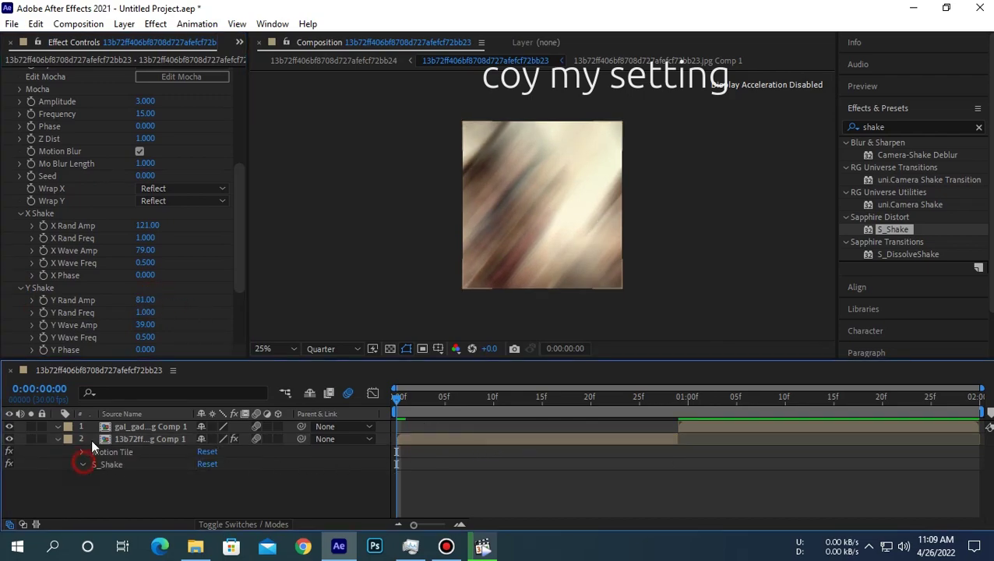
{"action": "left_click", "coordinate": [82, 429]}
{"action": "scroll", "coordinate": [460, 466], "scroll_direction": "up", "scroll_amount": 2}
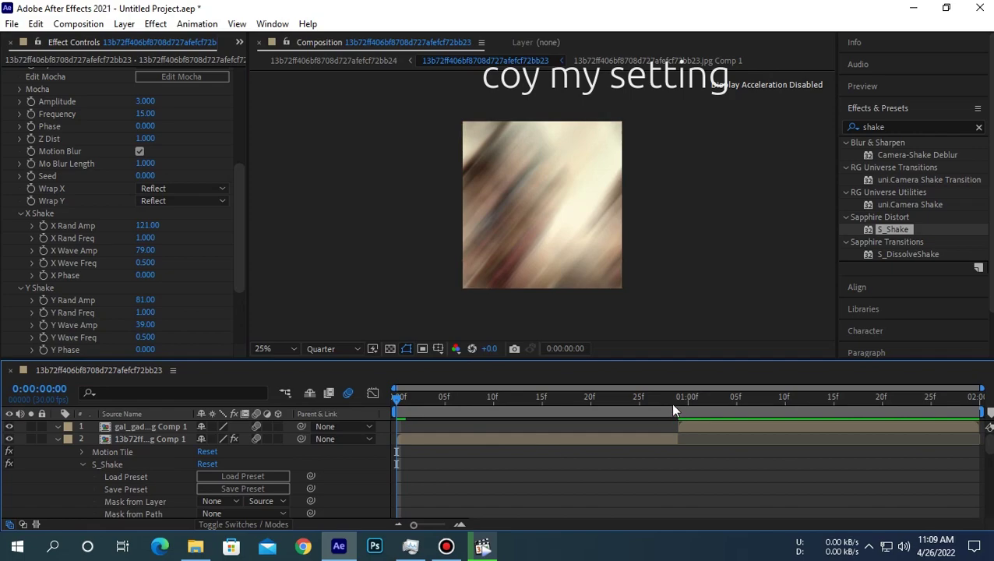
{"action": "left_click_drag", "start_coordinate": [675, 410], "coordinate": [679, 411]}
{"action": "scroll", "coordinate": [118, 470], "scroll_direction": "down", "scroll_amount": 2}
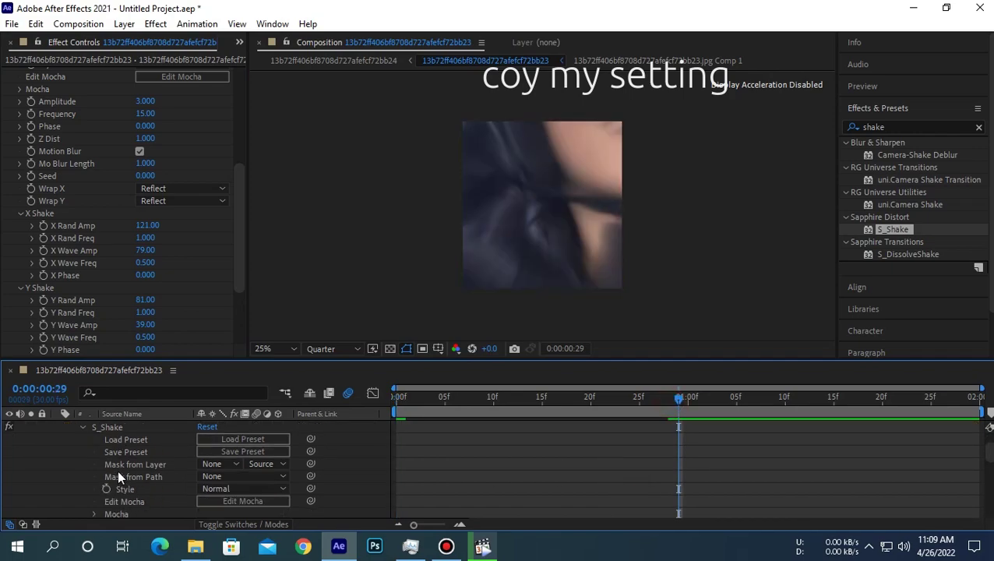
{"action": "scroll", "coordinate": [118, 470], "scroll_direction": "down", "scroll_amount": 2}
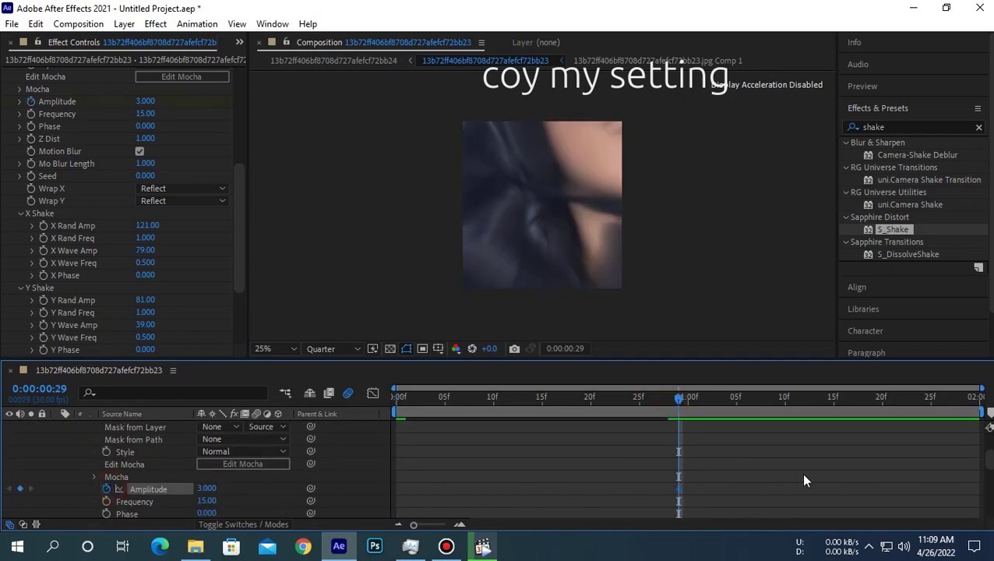
{"action": "left_click", "coordinate": [434, 399]}
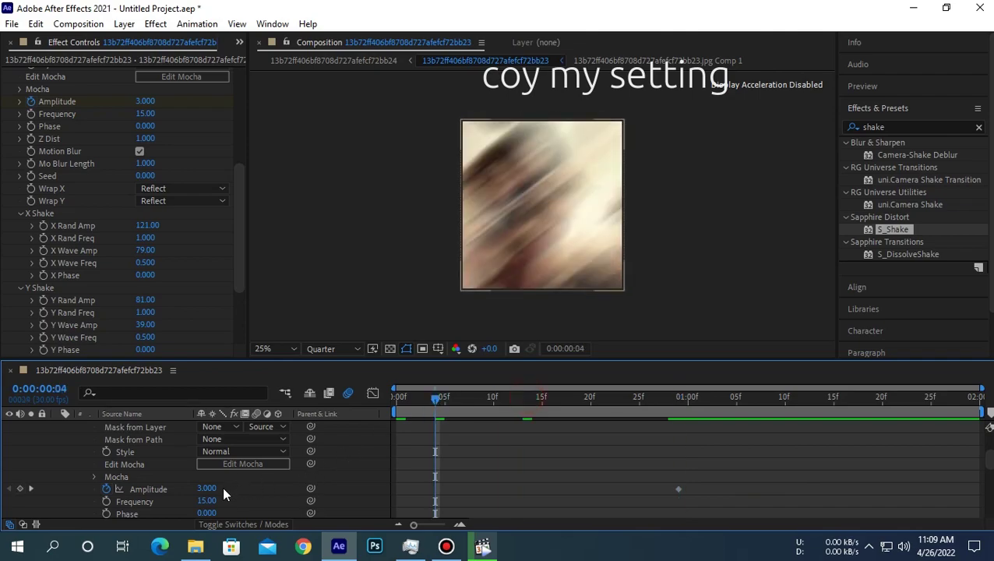
{"action": "type", "text": "0"}
{"action": "left_click", "coordinate": [249, 500]}
Apply Easy Ease to both Amplitude keyframes
{"action": "left_click", "coordinate": [702, 492]}
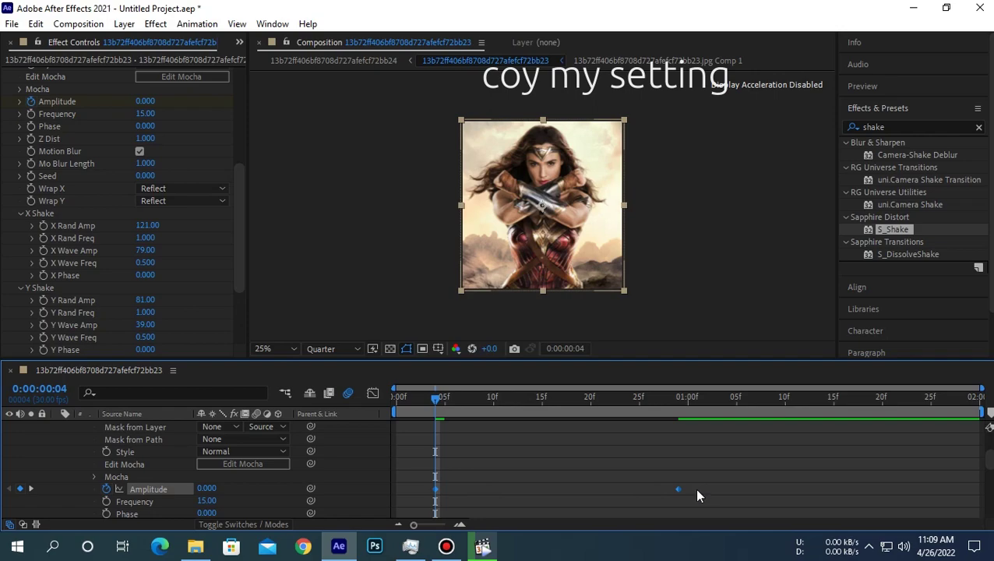
{"action": "right_click", "coordinate": [677, 492]}
{"action": "mouse_move", "coordinate": [701, 540]}
{"action": "left_click", "coordinate": [476, 385]}
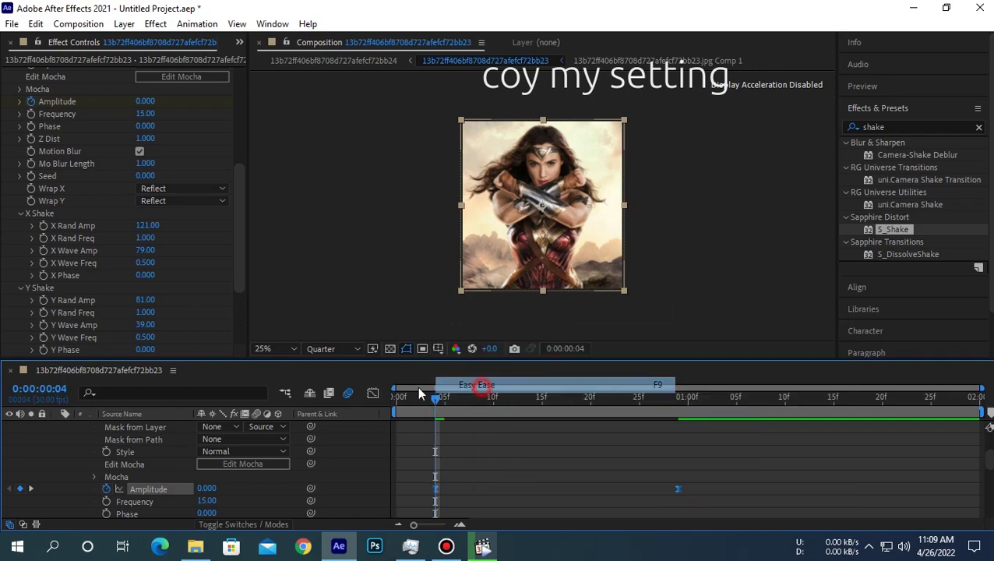
Reshape the Amplitude curve to stay flat, then surge steeply into 3 at frame 29
{"action": "left_click", "coordinate": [374, 395]}
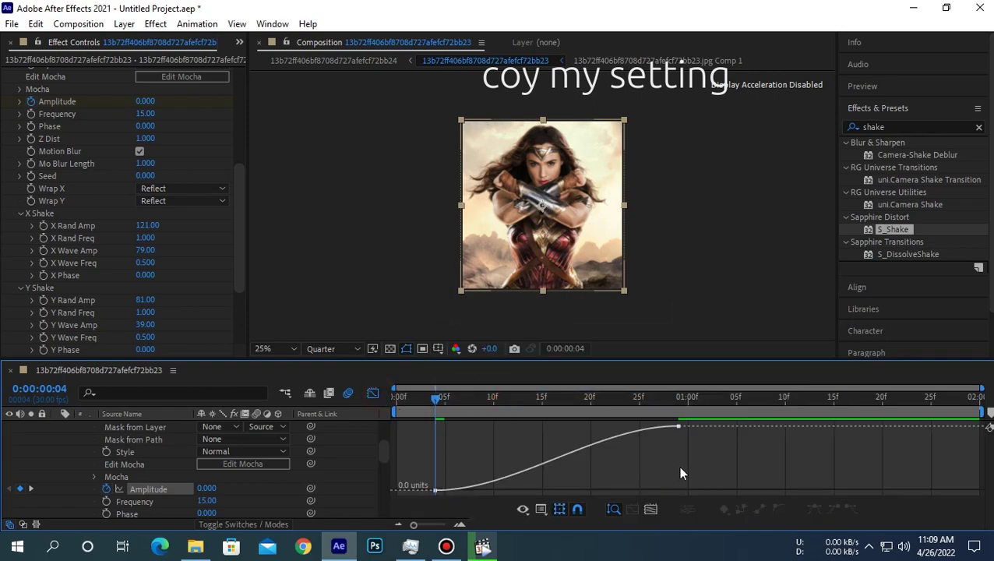
{"action": "left_click", "coordinate": [678, 427]}
{"action": "left_click_drag", "start_coordinate": [598, 427], "coordinate": [762, 487]}
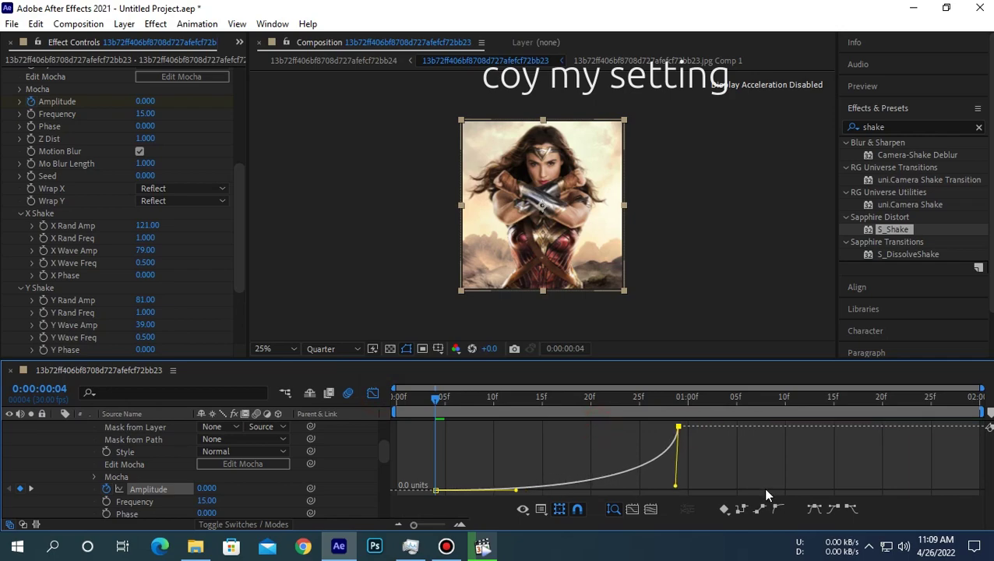
{"action": "left_click_drag", "start_coordinate": [607, 493], "coordinate": [728, 488]}
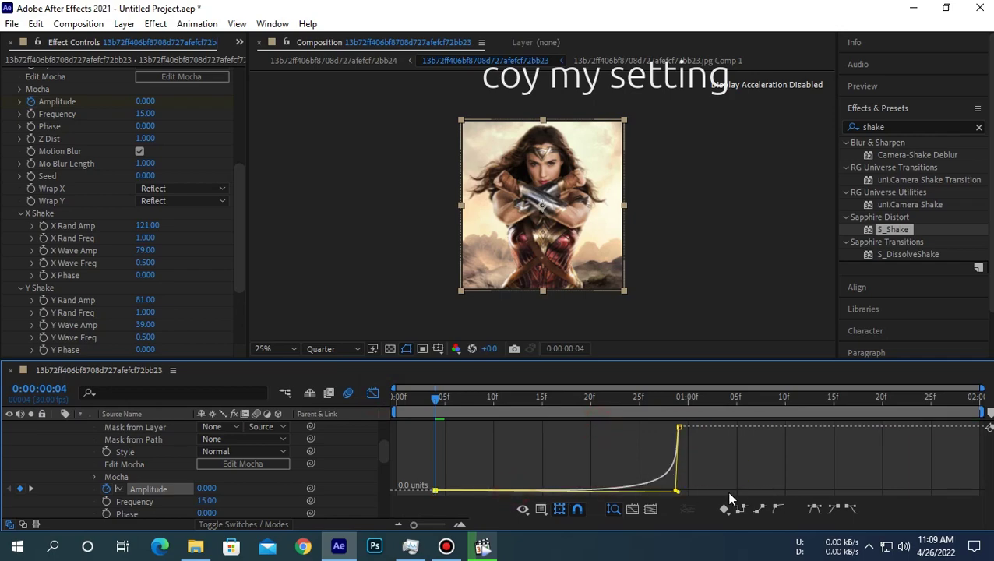
{"action": "left_click_drag", "start_coordinate": [569, 398], "coordinate": [696, 399]}
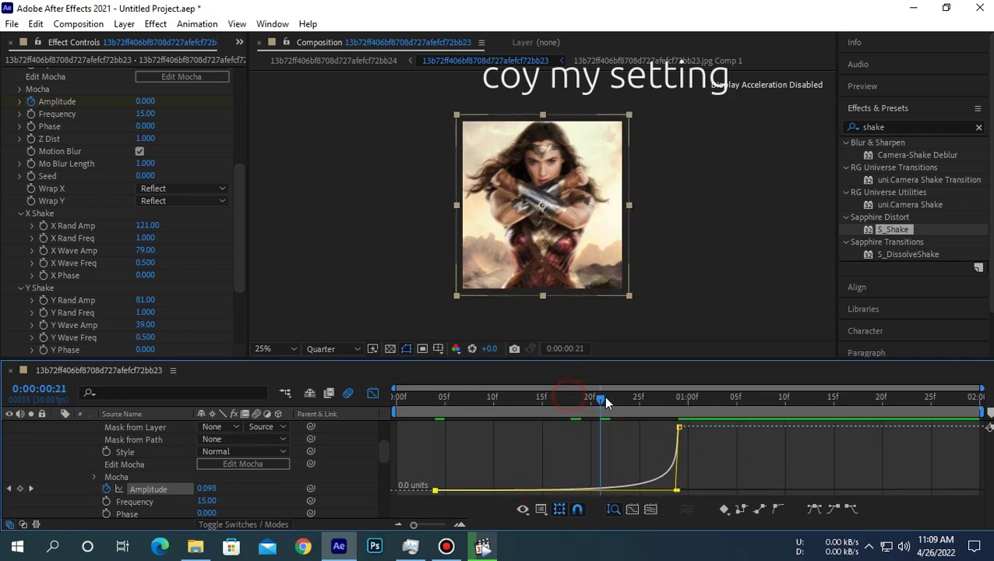
{"action": "left_click_drag", "start_coordinate": [540, 409], "coordinate": [389, 407]}
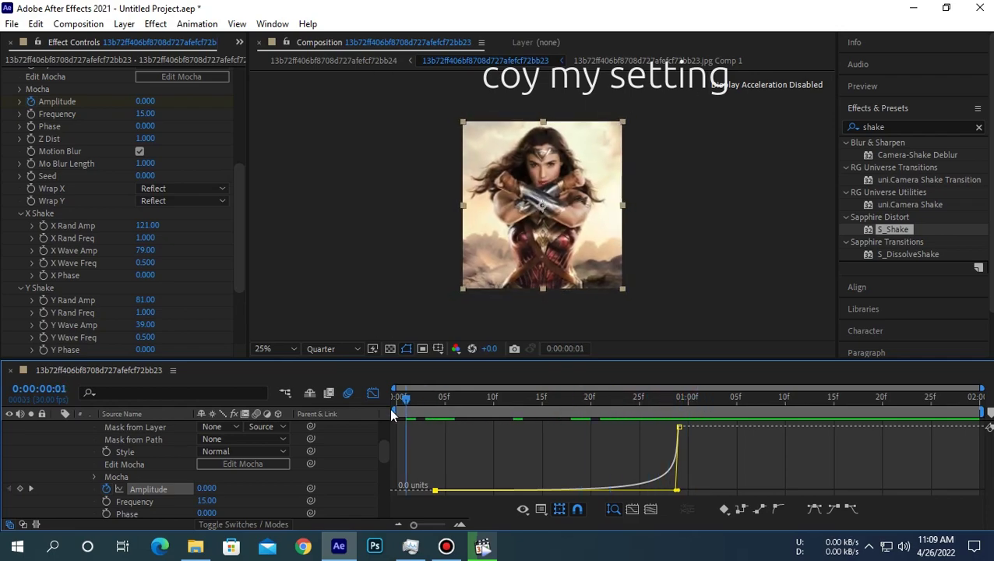
{"action": "left_click", "coordinate": [379, 390]}
Select S_Shake in Effect Controls and copy it, Amplitude keyframes included, with Ctrl+D
{"action": "scroll", "coordinate": [111, 211], "scroll_direction": "up", "scroll_amount": 3}
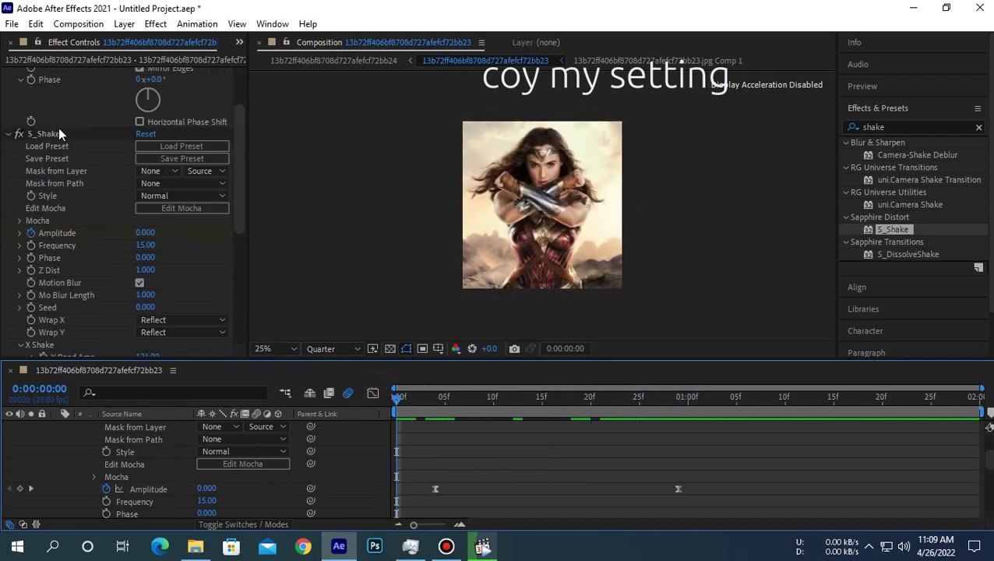
{"action": "scroll", "coordinate": [43, 166], "scroll_direction": "up", "scroll_amount": 2}
{"action": "left_click", "coordinate": [65, 215]}
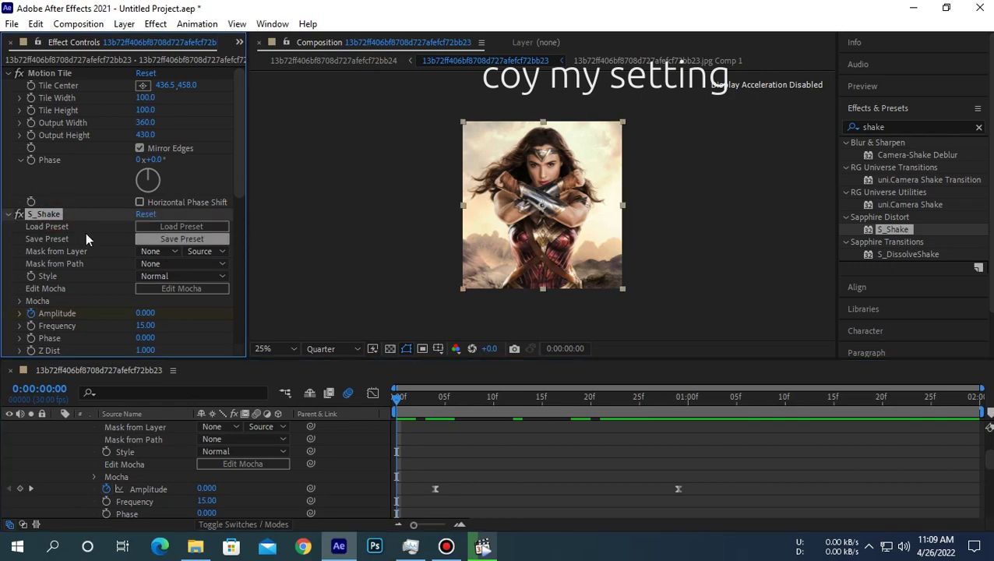
{"action": "key", "text": "ctrl+d"}
{"action": "scroll", "coordinate": [678, 448], "scroll_direction": "up", "scroll_amount": 4}
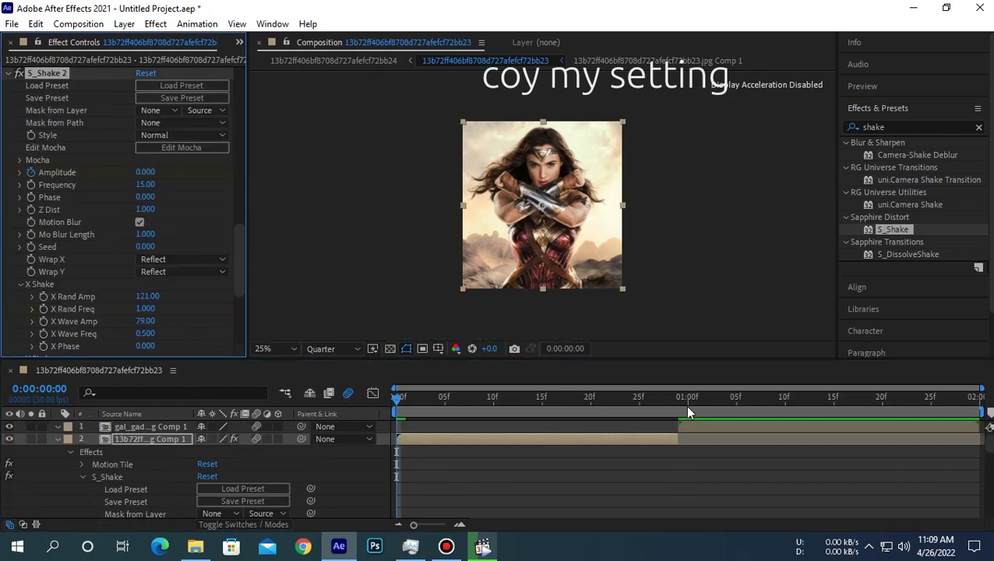
{"action": "scroll", "coordinate": [228, 275], "scroll_direction": "down", "scroll_amount": 4}
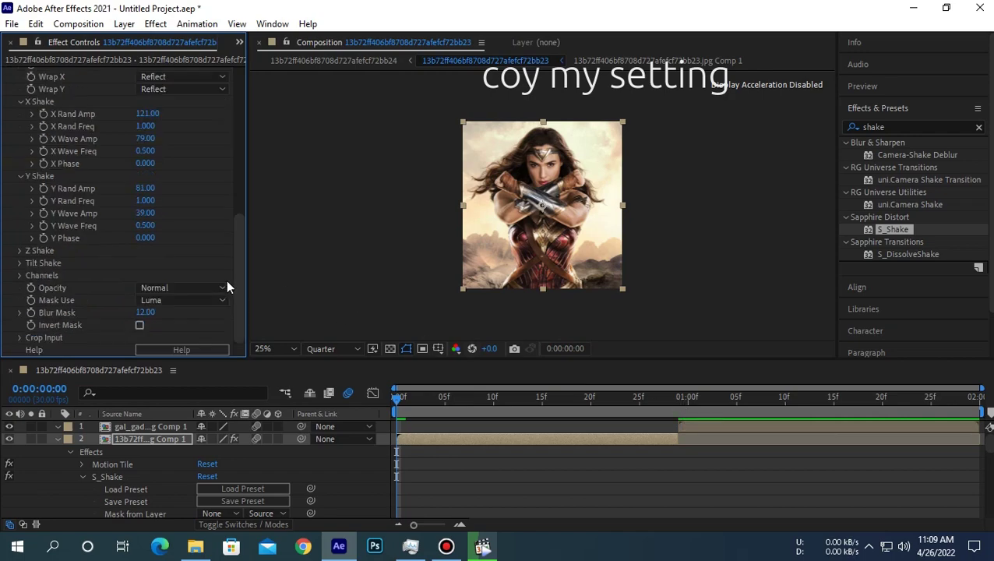
{"action": "scroll", "coordinate": [74, 252], "scroll_direction": "up", "scroll_amount": 4}
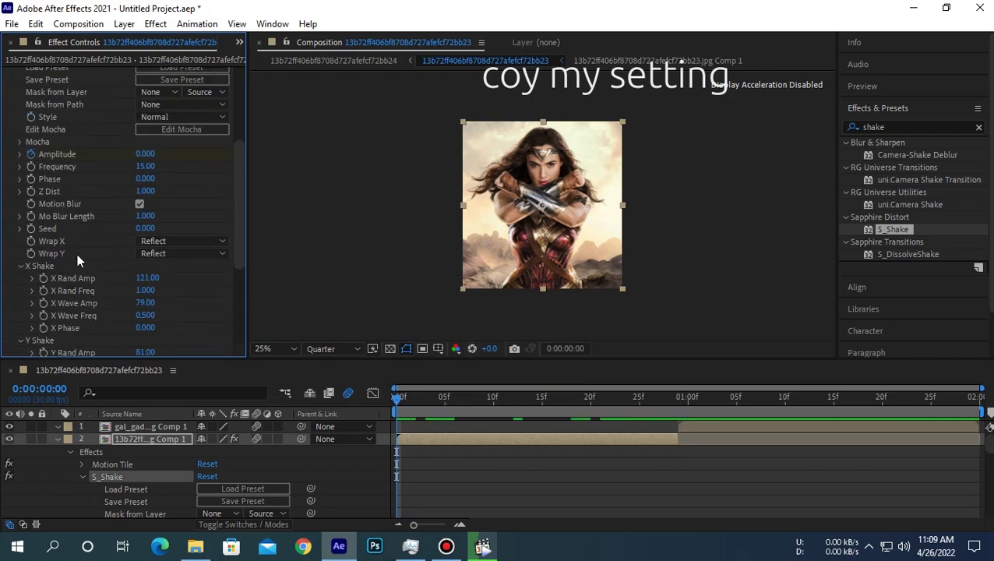
{"action": "scroll", "coordinate": [75, 199], "scroll_direction": "up", "scroll_amount": 4}
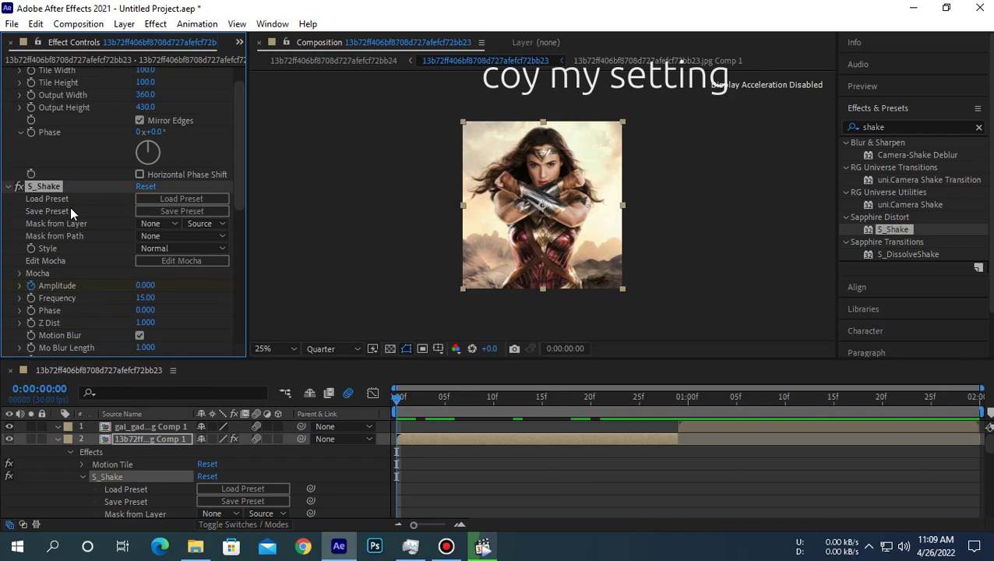
Paste S_Shake onto the top photo layer at frame 29 and retime its Amplitude keyframes
{"action": "left_click_drag", "start_coordinate": [670, 402], "coordinate": [675, 403]}
{"action": "left_click", "coordinate": [695, 425]}
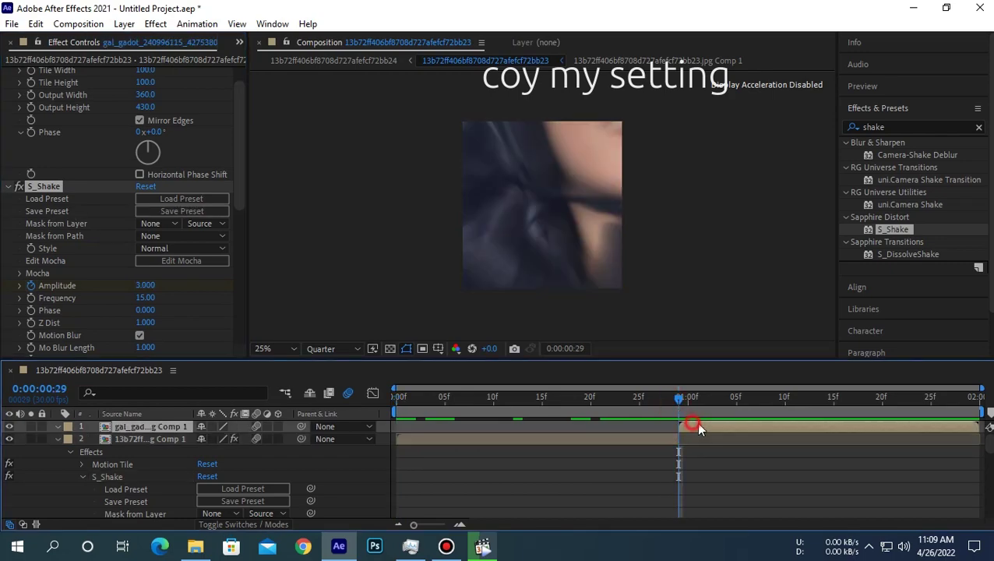
{"action": "key", "text": "ctrl+v"}
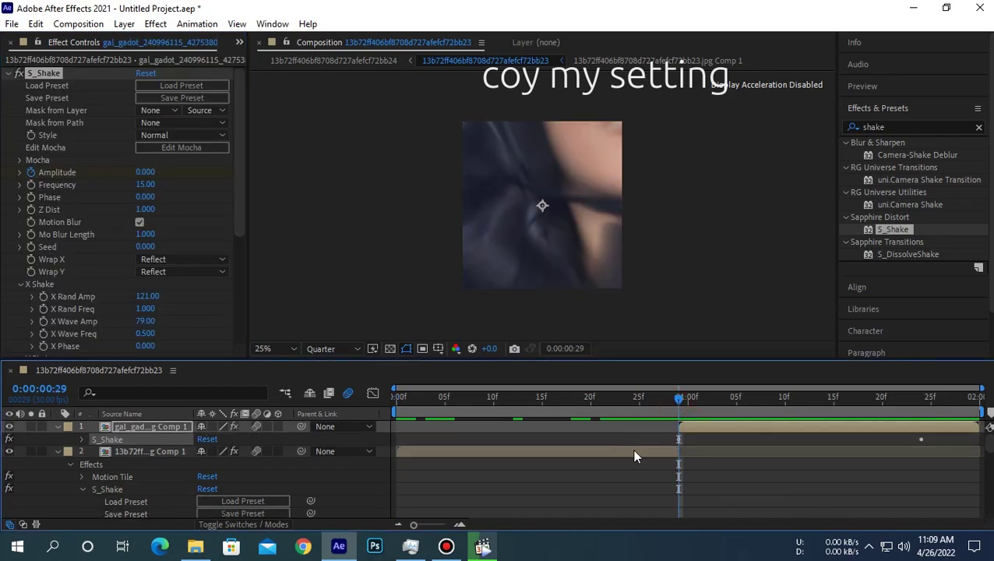
{"action": "left_click", "coordinate": [78, 440]}
{"action": "scroll", "coordinate": [109, 475], "scroll_direction": "down", "scroll_amount": 1}
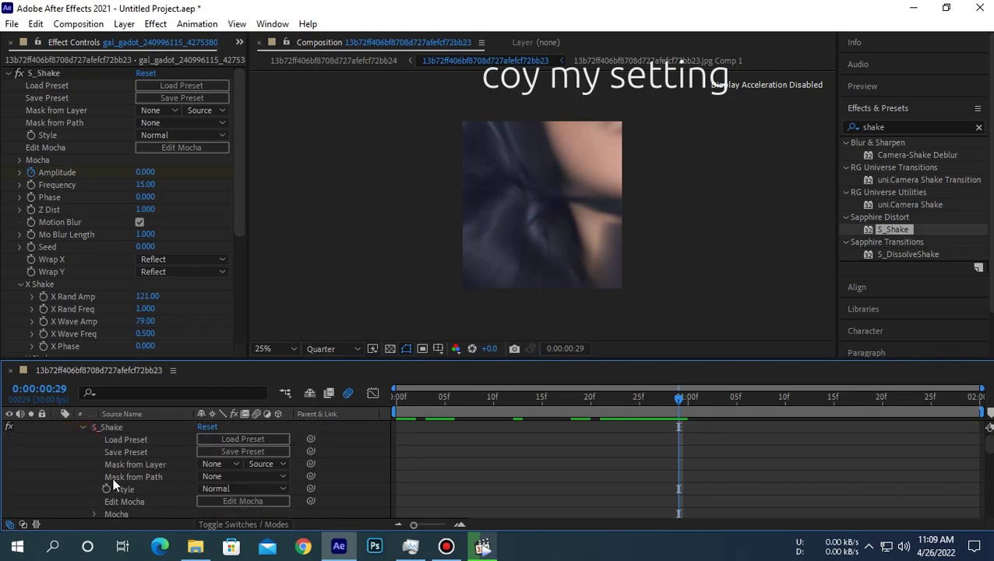
{"action": "scroll", "coordinate": [115, 479], "scroll_direction": "down", "scroll_amount": 3}
{"action": "left_click_drag", "start_coordinate": [679, 489], "coordinate": [865, 489]}
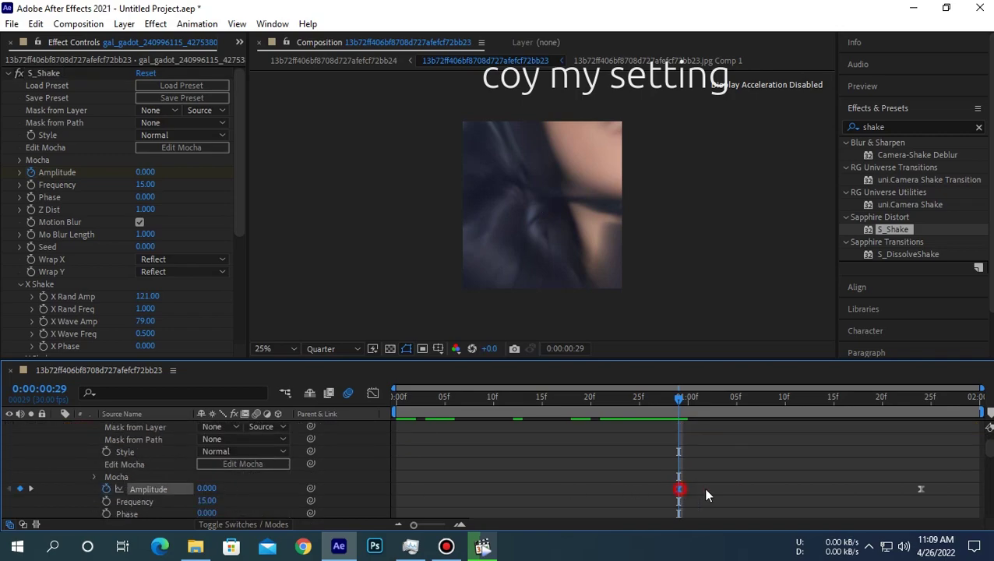
{"action": "key", "text": "ctrl+v"}
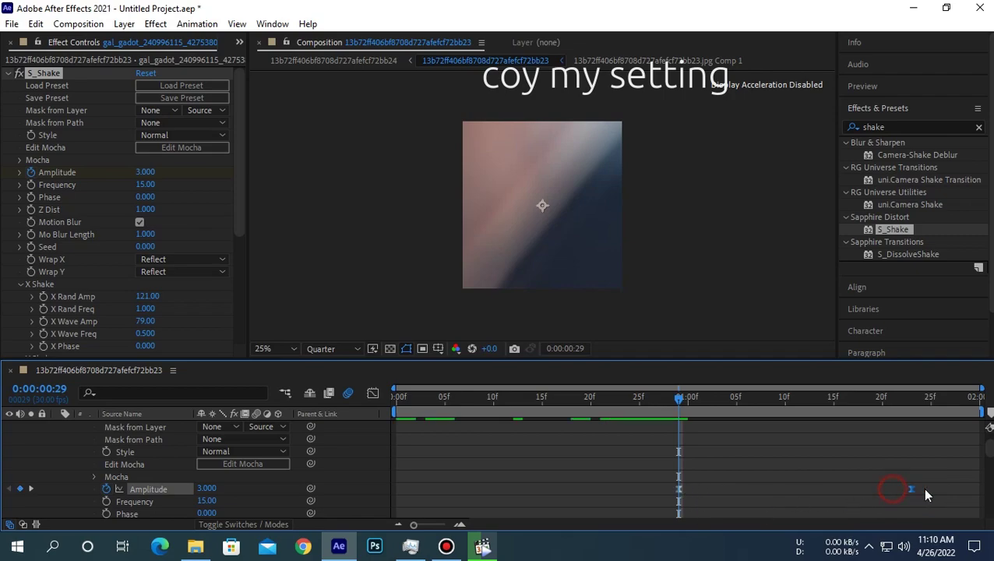
Shape the Amplitude curve to plunge after one second and flatten toward 0 near 1:25
{"action": "left_click", "coordinate": [374, 392]}
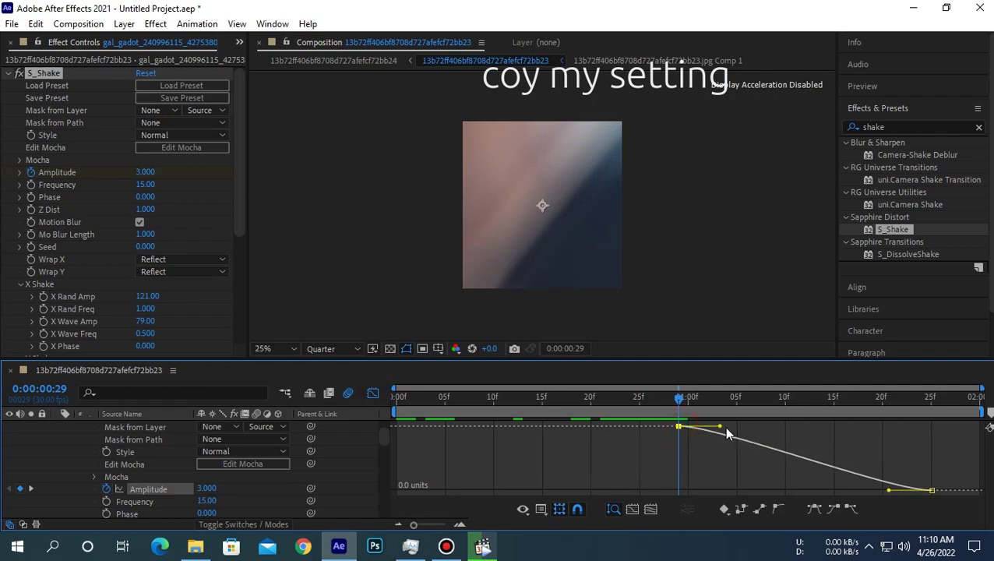
{"action": "left_click_drag", "start_coordinate": [704, 442], "coordinate": [588, 467]}
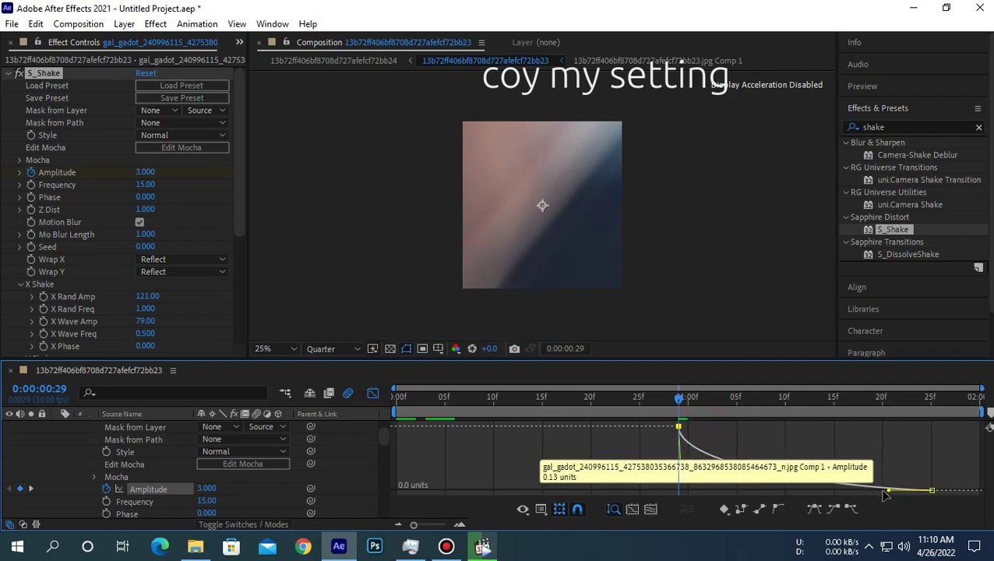
{"action": "left_click_drag", "start_coordinate": [889, 491], "coordinate": [667, 493]}
{"action": "left_click_drag", "start_coordinate": [651, 399], "coordinate": [372, 405]}
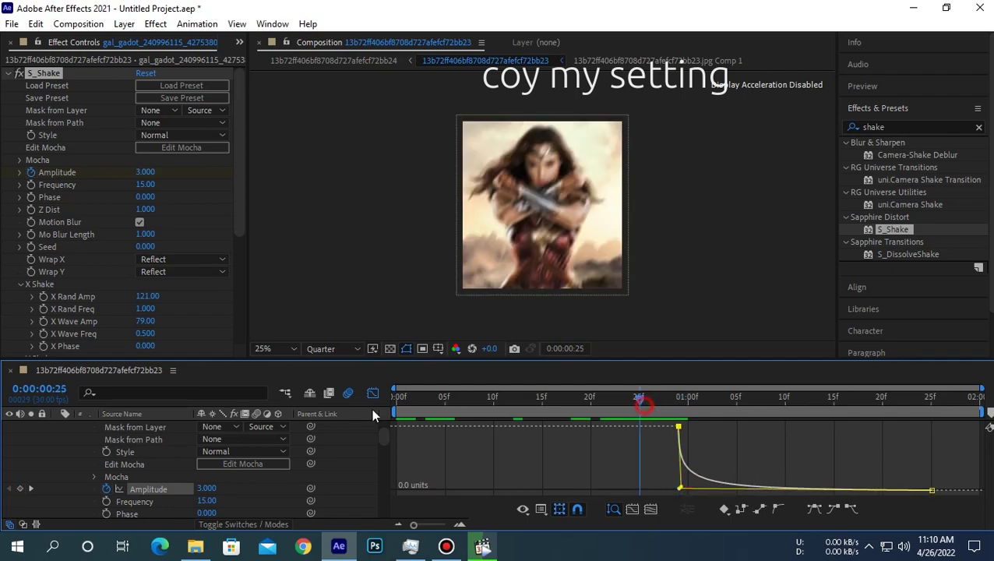
Preview the shake from the first frame, then leave the Graph Editor to show both layers' Scale at 100%
{"action": "left_click", "coordinate": [418, 433]}
{"action": "left_click", "coordinate": [898, 90]}
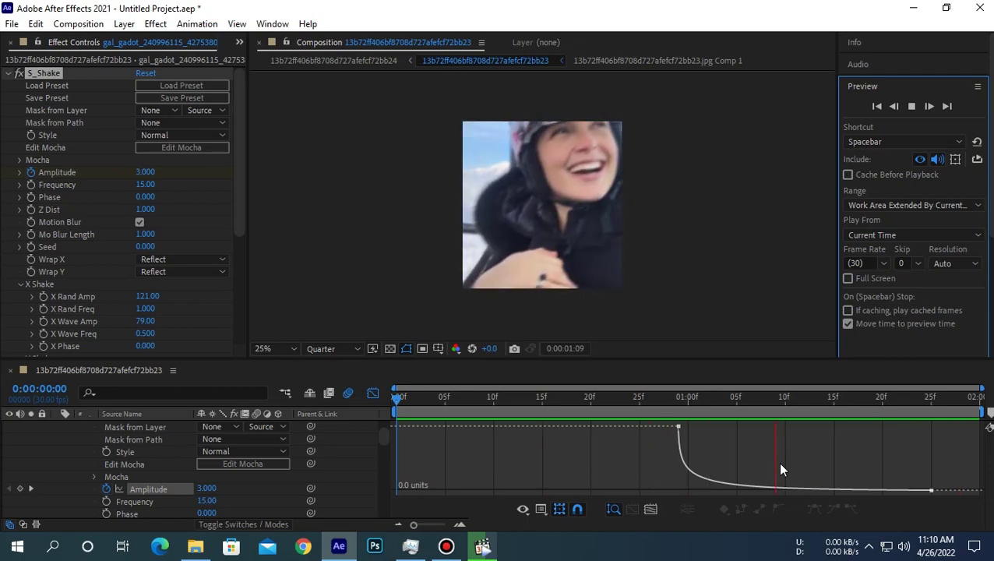
{"action": "left_click_drag", "start_coordinate": [517, 397], "coordinate": [396, 399]}
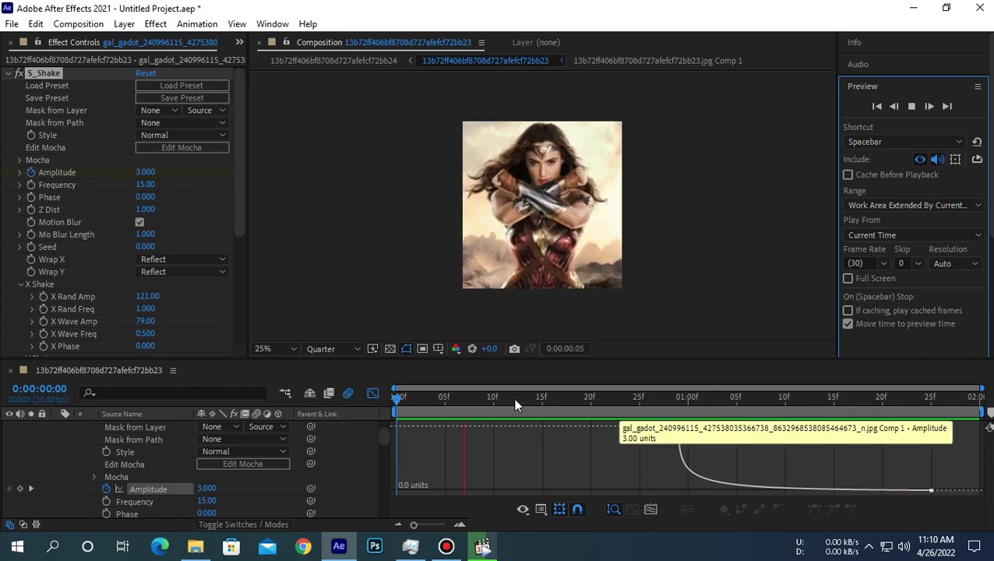
{"action": "left_click", "coordinate": [373, 393]}
{"action": "scroll", "coordinate": [102, 452], "scroll_direction": "up", "scroll_amount": 2}
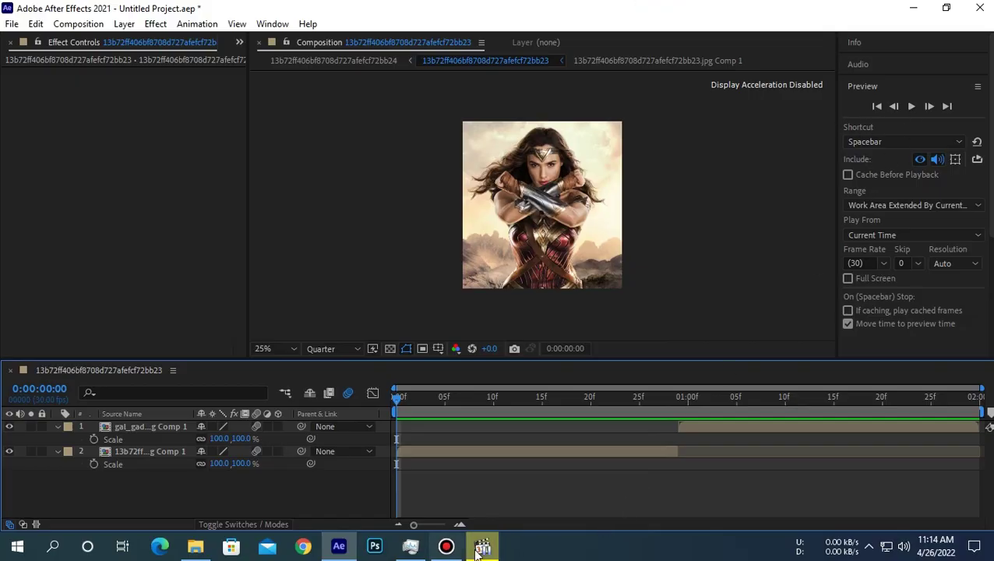
Preview the composition and stop the playback
{"action": "mouse_move", "coordinate": [483, 545]}
{"action": "left_click", "coordinate": [608, 499]}
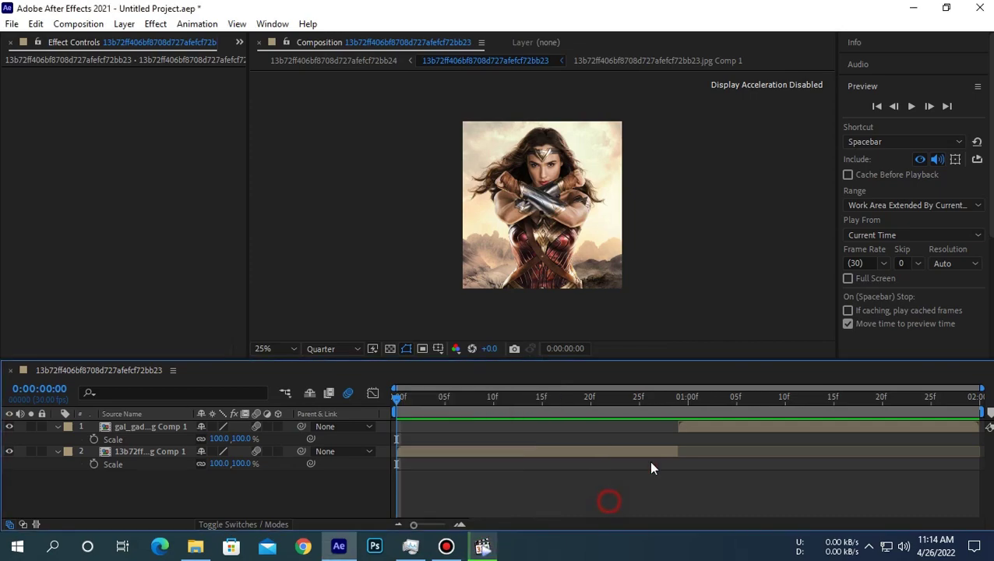
{"action": "left_click", "coordinate": [911, 106]}
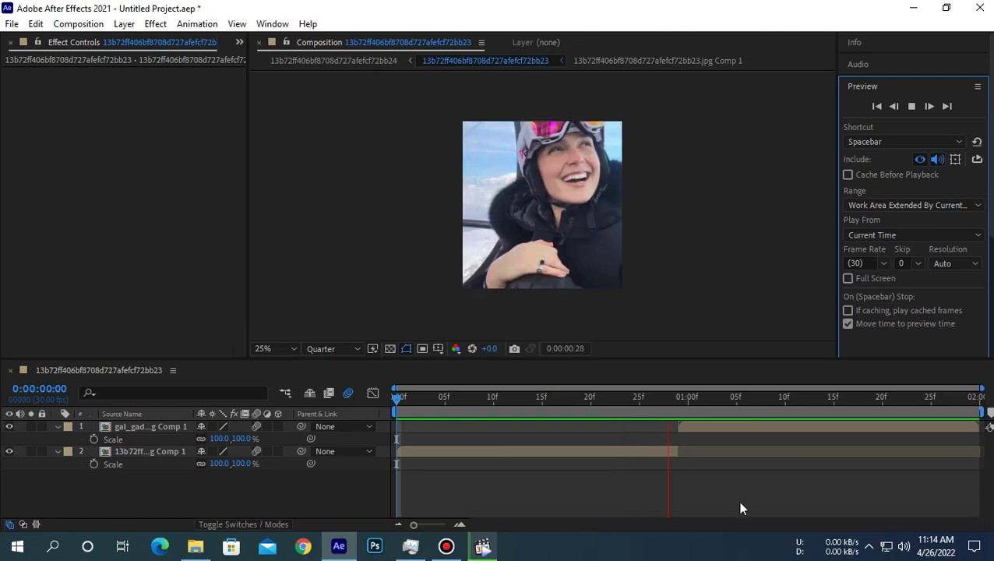
{"action": "left_click", "coordinate": [557, 401]}
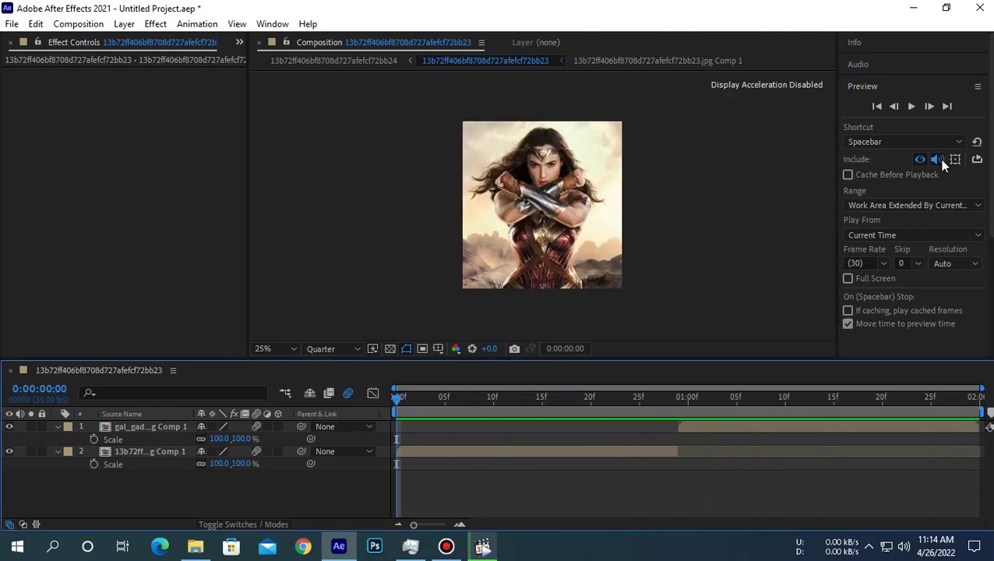
{"action": "scroll", "coordinate": [919, 332], "scroll_direction": "down", "scroll_amount": 5}
Search 'motion' and give layer 2 Motion Tile with 360×460 output and Mirror Edges on
{"action": "left_click", "coordinate": [897, 216]}
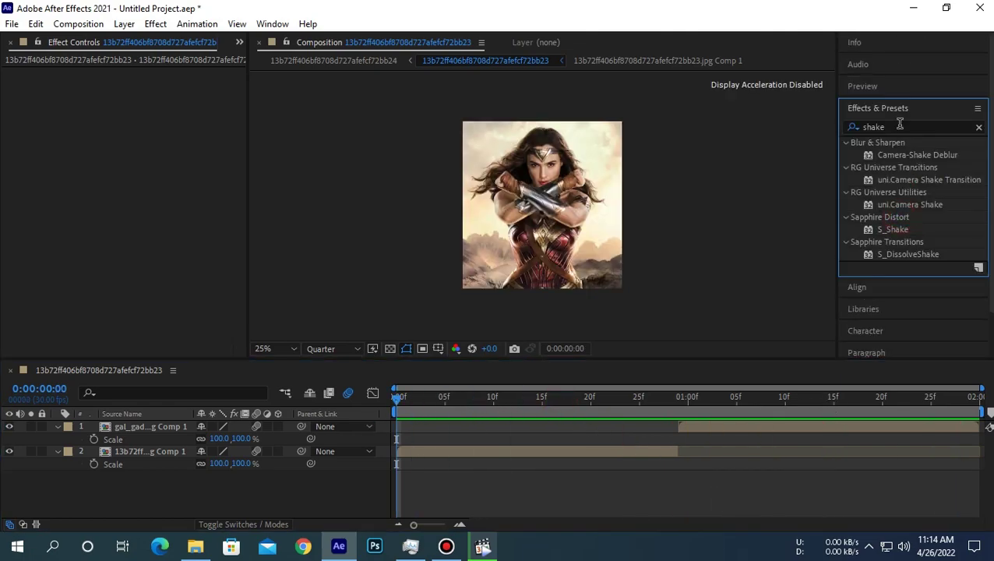
{"action": "double_click", "coordinate": [917, 127]}
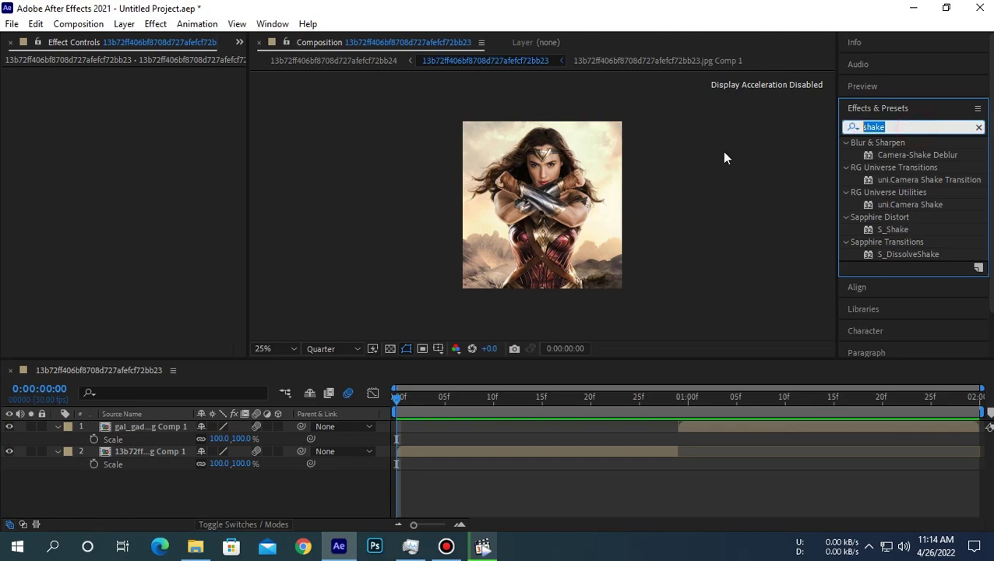
{"action": "type", "text": "motion"}
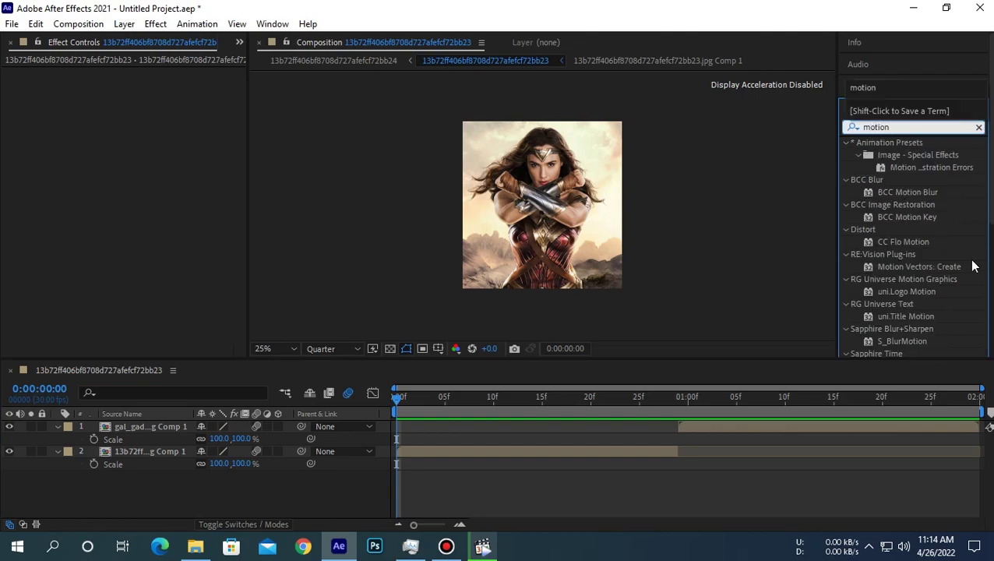
{"action": "scroll", "coordinate": [972, 266], "scroll_direction": "down", "scroll_amount": 3}
{"action": "mouse_move", "coordinate": [892, 295]}
{"action": "left_mouse_down"}
{"action": "mouse_move", "coordinate": [843, 260]}
{"action": "mouse_move", "coordinate": [954, 276]}
{"action": "left_mouse_up"}
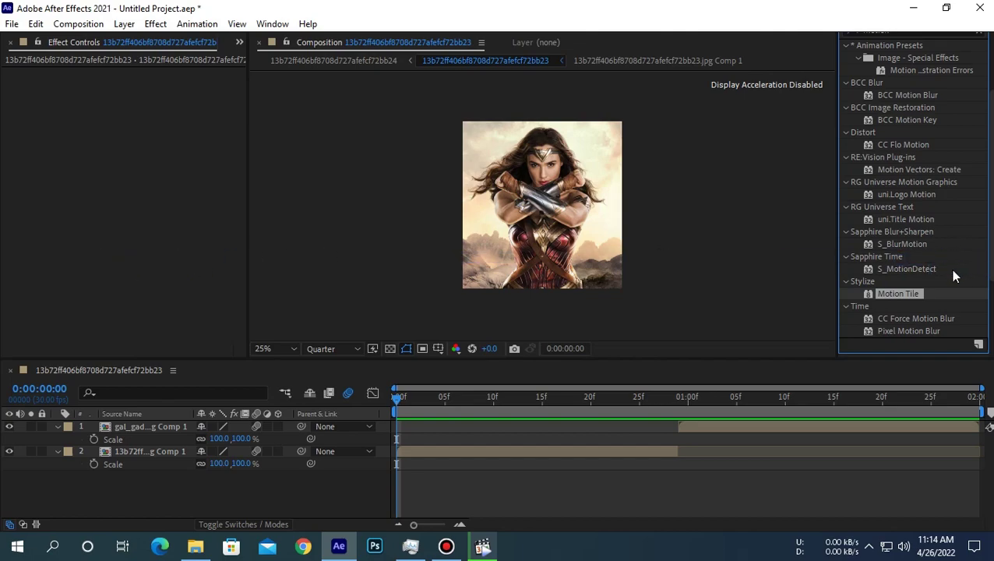
{"action": "left_click", "coordinate": [651, 455]}
{"action": "left_click_drag", "start_coordinate": [892, 294], "coordinate": [199, 233]}
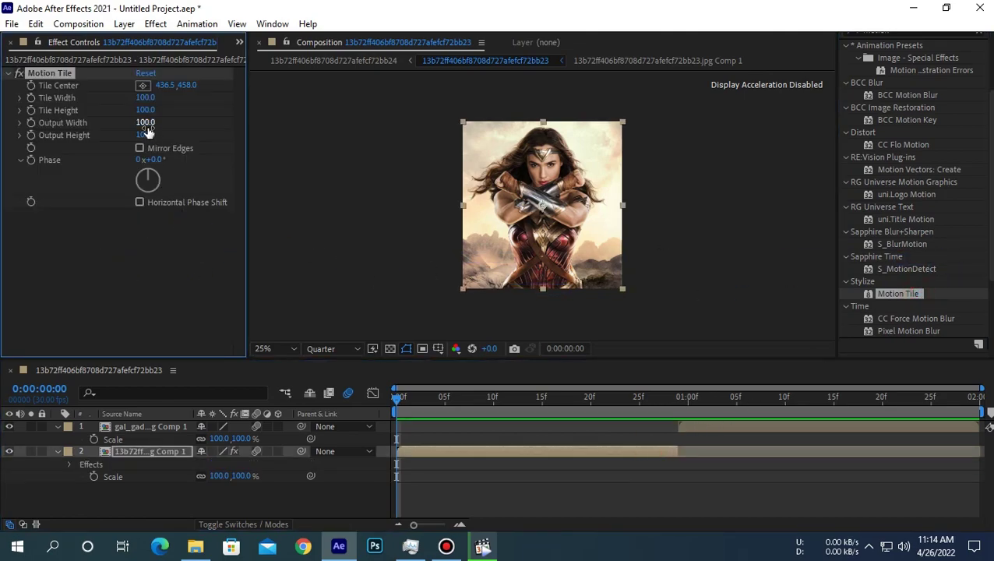
{"action": "mouse_move", "coordinate": [146, 124]}
{"action": "left_mouse_down"}
{"action": "mouse_move", "coordinate": [167, 133]}
{"action": "mouse_move", "coordinate": [168, 148]}
{"action": "left_mouse_up"}
{"action": "left_click", "coordinate": [167, 148]}
Give layer 1 Motion Tile with 390×600 output and Mirror Edges on
{"action": "left_click", "coordinate": [805, 432]}
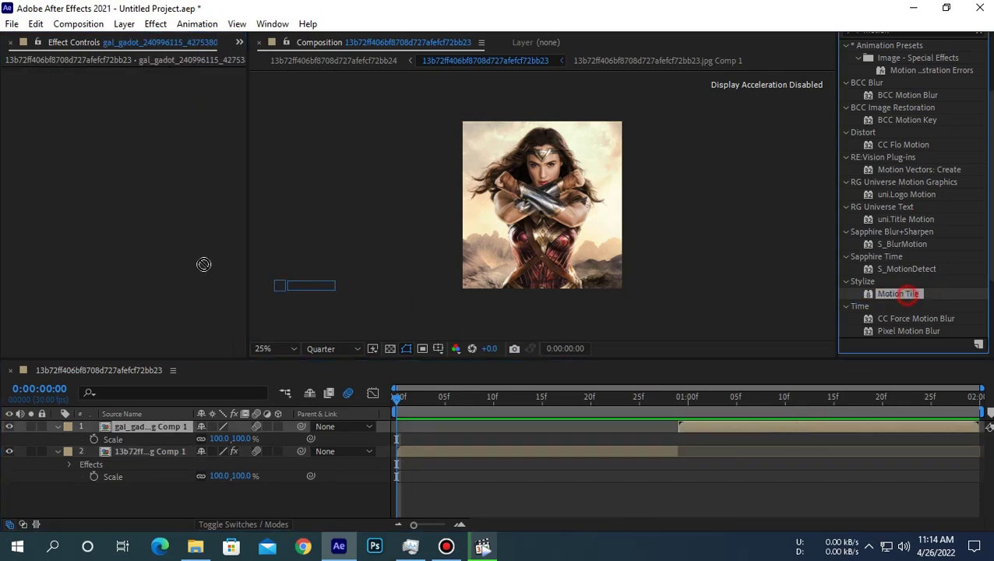
{"action": "left_click_drag", "start_coordinate": [898, 294], "coordinate": [117, 224]}
{"action": "left_click_drag", "start_coordinate": [148, 125], "coordinate": [177, 136]}
{"action": "left_click", "coordinate": [162, 148]}
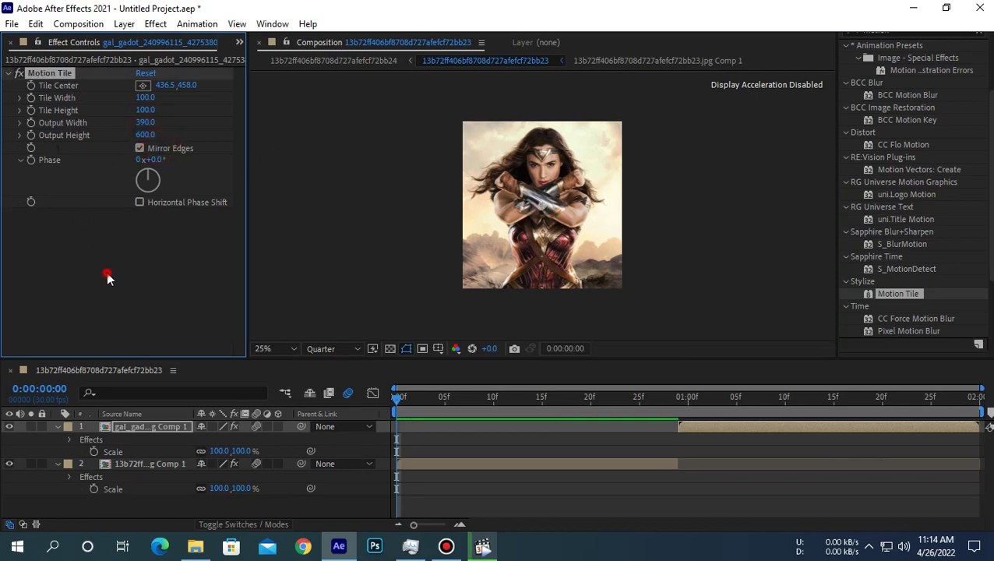
{"action": "left_click", "coordinate": [617, 463]}
{"action": "scroll", "coordinate": [931, 208], "scroll_direction": "up", "scroll_amount": 3}
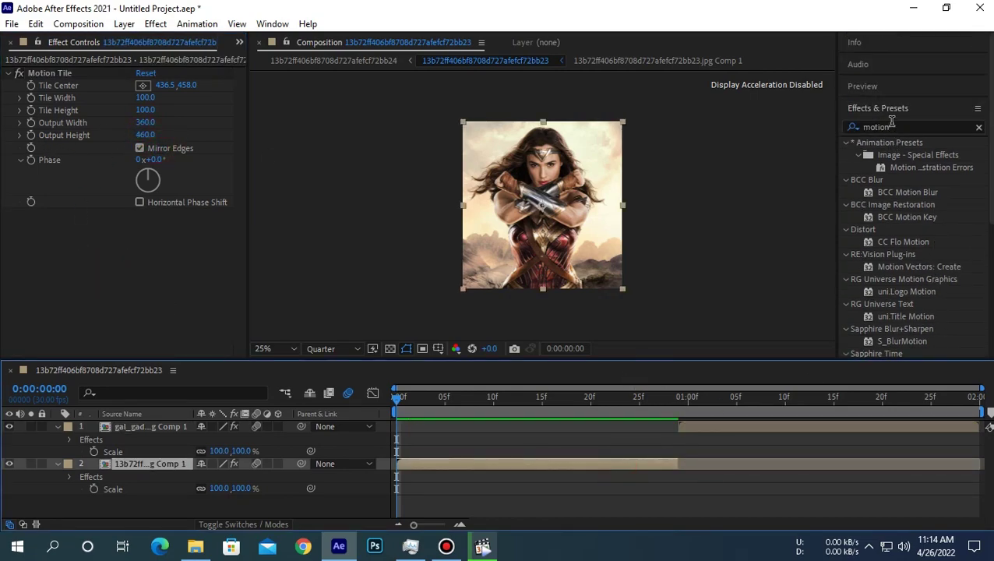
Apply S_Shake to layer 2 with Amplitude 3, Frequency 15 and motion blur on
{"action": "double_click", "coordinate": [902, 127]}
{"action": "type", "text": "shake"}
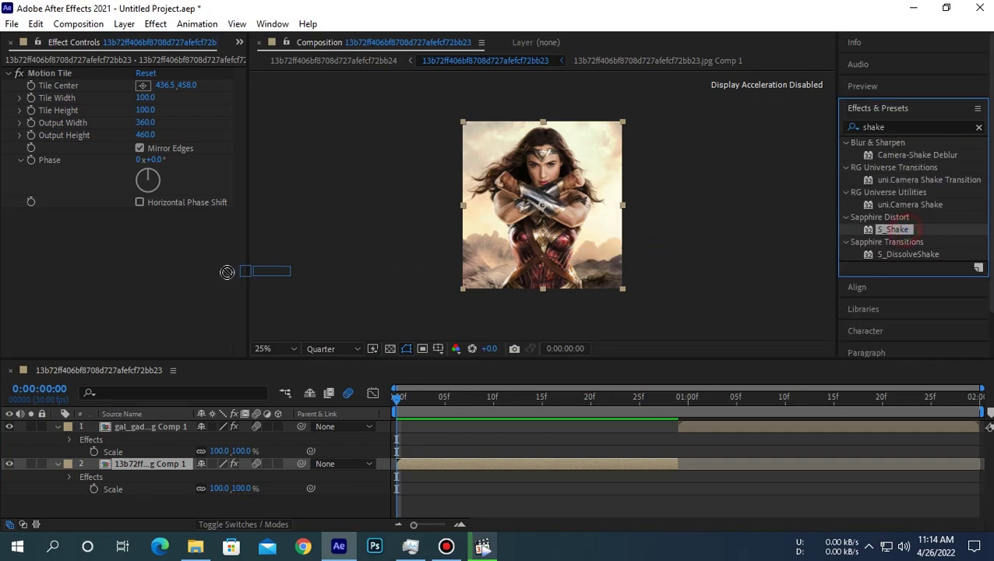
{"action": "left_click_drag", "start_coordinate": [906, 232], "coordinate": [160, 273]}
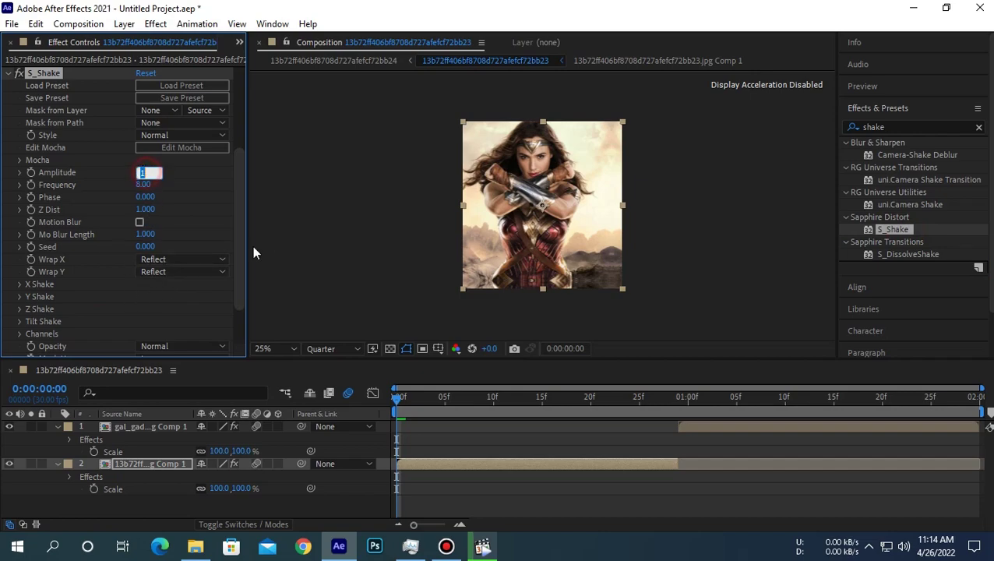
{"action": "type", "text": "3.000"}
{"action": "left_click", "coordinate": [145, 184]}
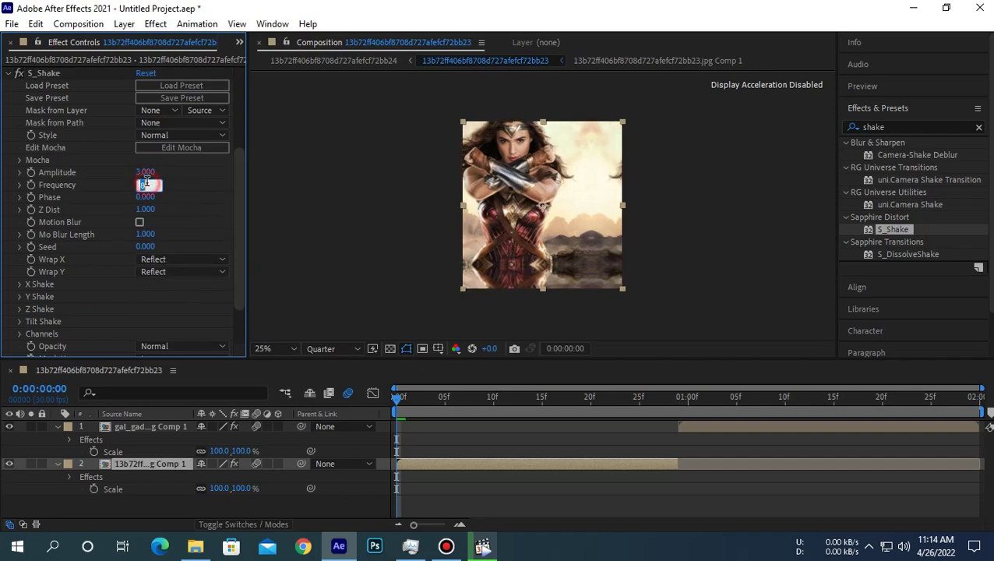
{"action": "left_click", "coordinate": [184, 195]}
{"action": "left_click", "coordinate": [140, 222]}
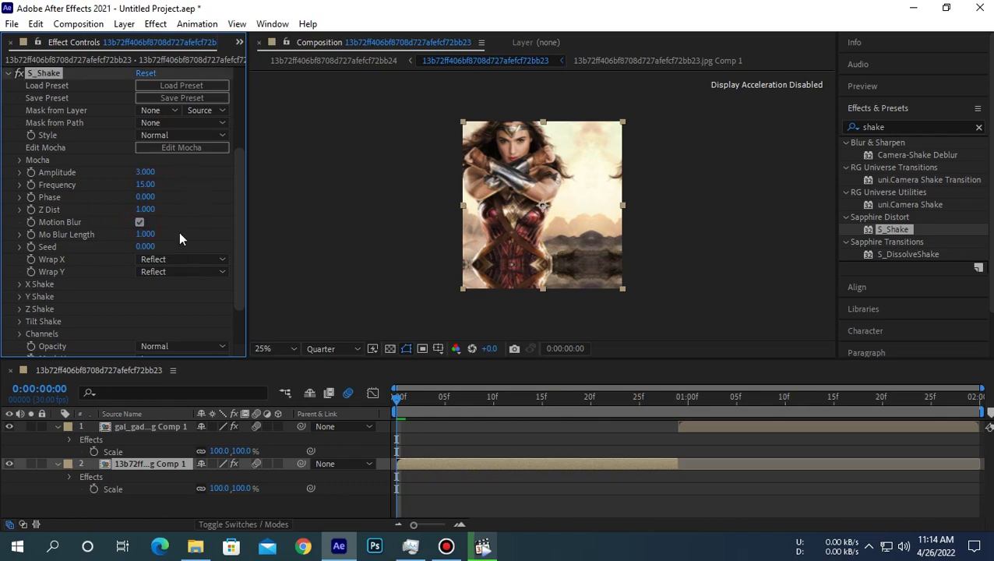
Zero the horizontal shake and set Y Rand Amp 69 and Y Wave Amp 47
{"action": "left_click", "coordinate": [20, 284]}
{"action": "type", "text": "0"}
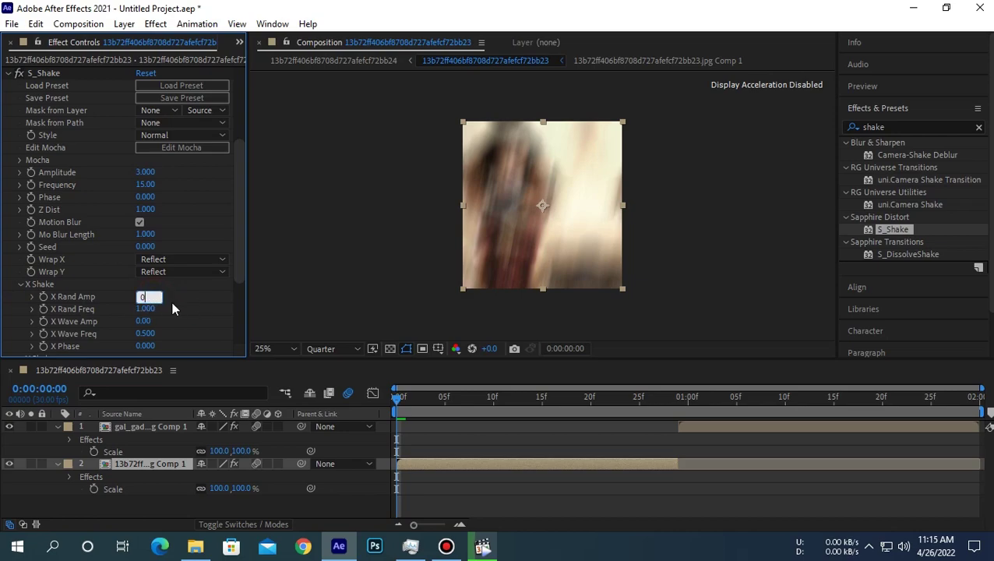
{"action": "left_click", "coordinate": [19, 291]}
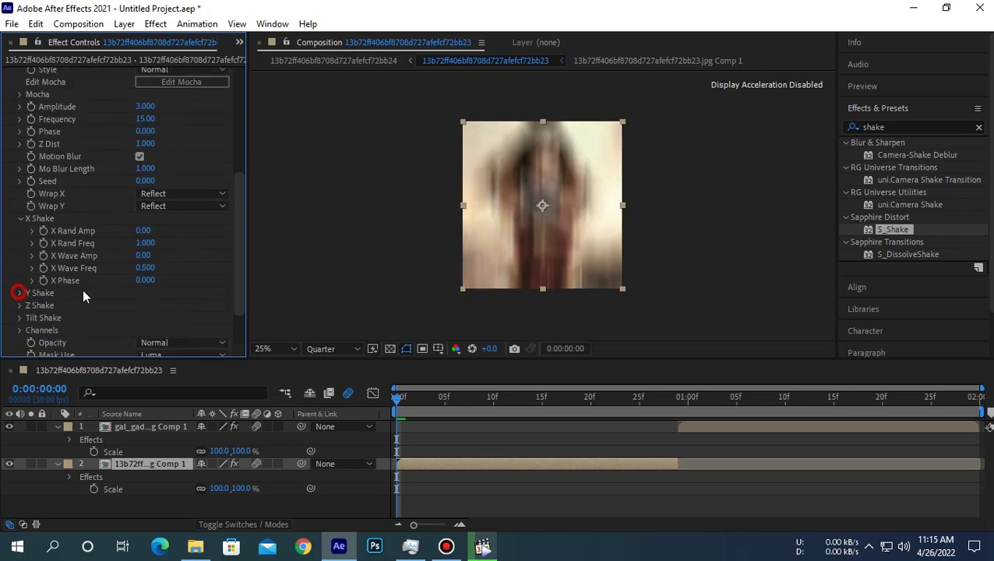
{"action": "scroll", "coordinate": [117, 304], "scroll_direction": "down", "scroll_amount": 3}
{"action": "left_click_drag", "start_coordinate": [145, 325], "coordinate": [182, 330]}
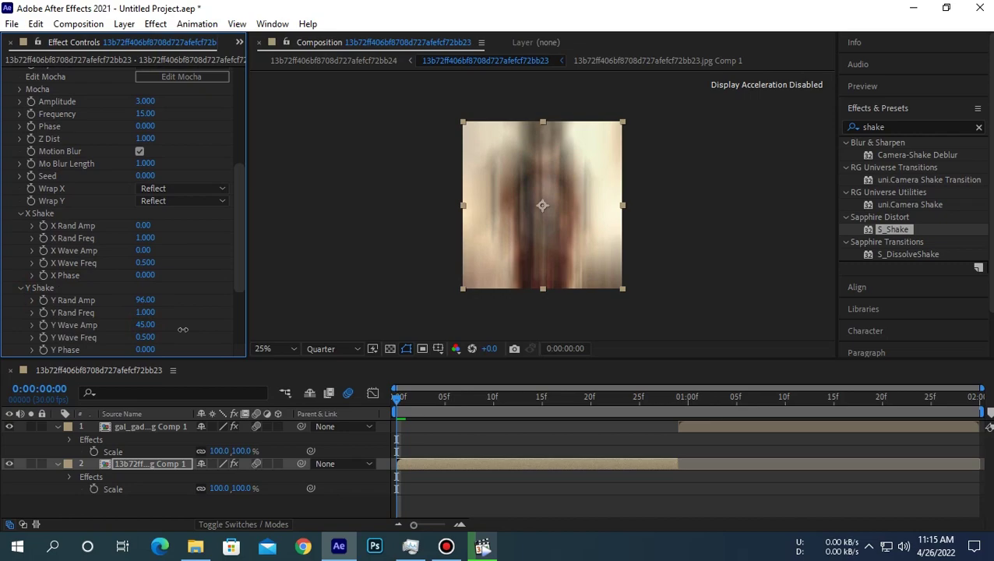
{"action": "left_click_drag", "start_coordinate": [148, 298], "coordinate": [138, 303]}
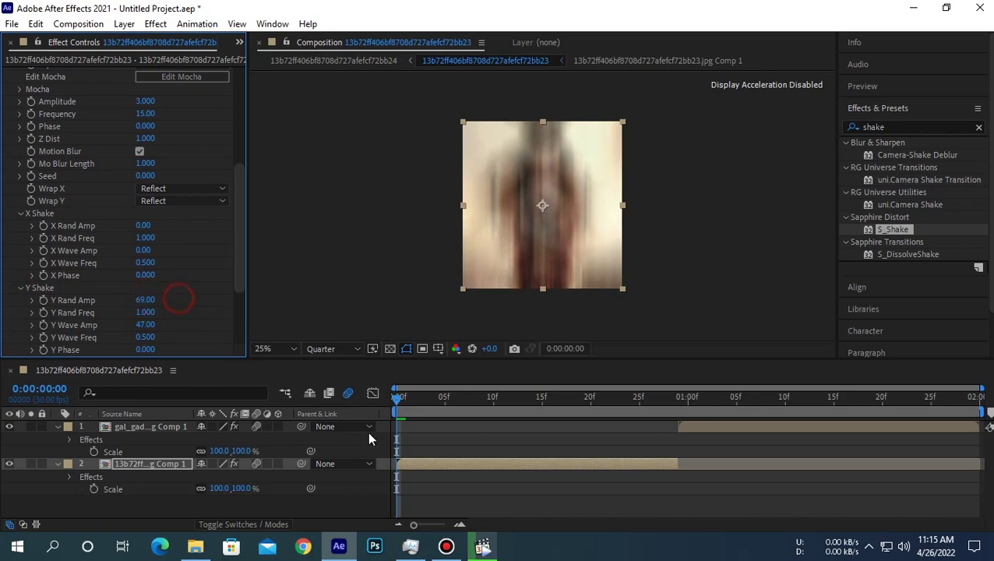
Show the layer's S_Shake properties and set an Amplitude keyframe at frame 0
{"action": "key", "text": "e"}
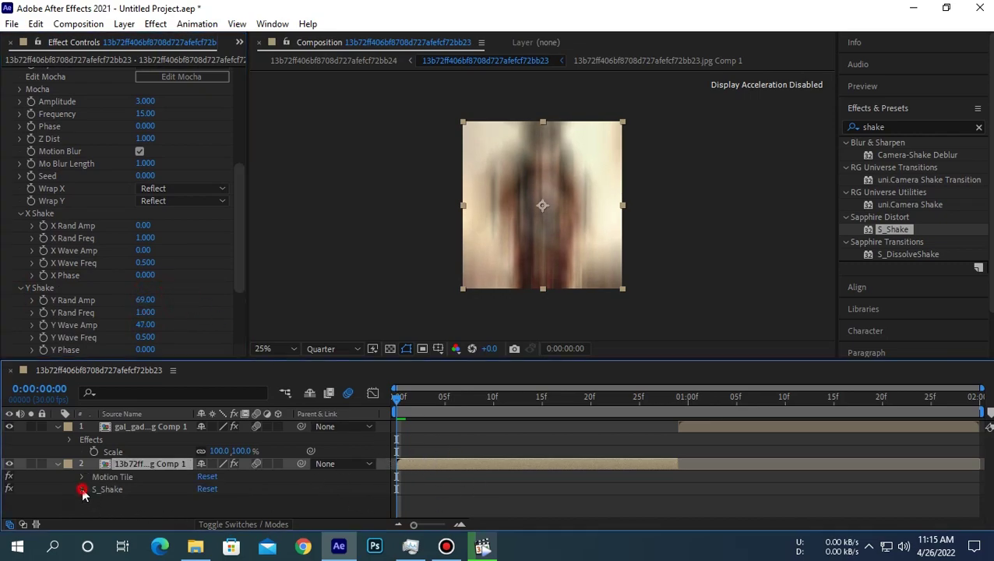
{"action": "left_click", "coordinate": [81, 490]}
{"action": "scroll", "coordinate": [346, 499], "scroll_direction": "down", "scroll_amount": 5}
{"action": "left_click", "coordinate": [478, 462]}
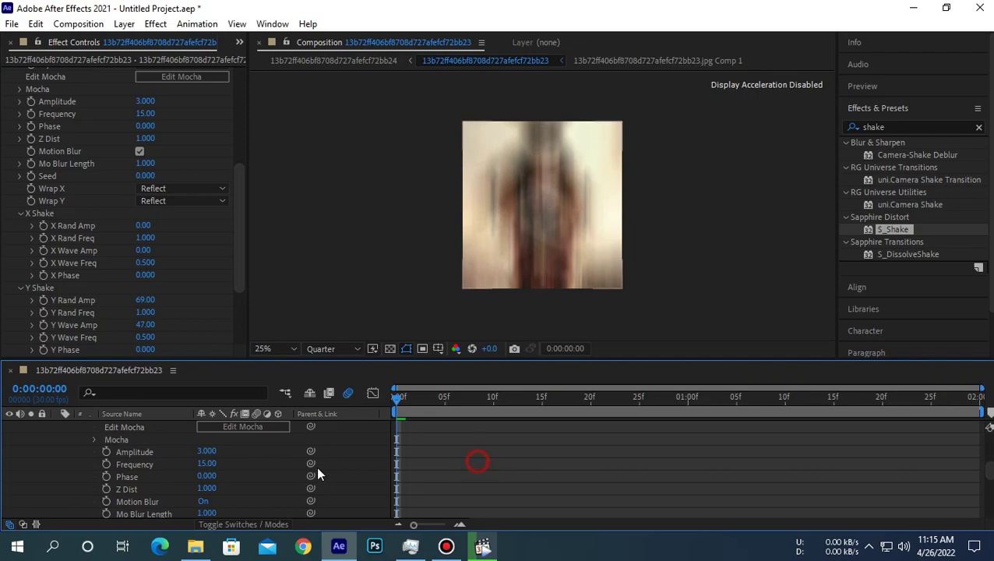
{"action": "left_click", "coordinate": [106, 452]}
{"action": "left_click_drag", "start_coordinate": [398, 450], "coordinate": [510, 456]}
{"action": "left_click", "coordinate": [398, 451]}
Move the Amplitude 3 keyframe to frame 29, then bring the current time back near the start
{"action": "scroll", "coordinate": [620, 447], "scroll_direction": "up", "scroll_amount": 2}
{"action": "scroll", "coordinate": [637, 443], "scroll_direction": "up", "scroll_amount": 2}
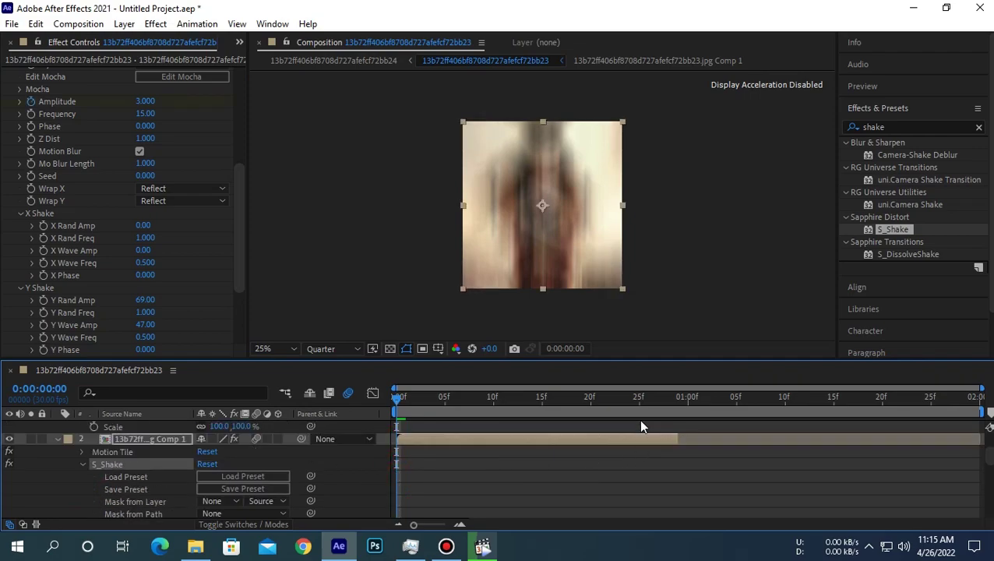
{"action": "scroll", "coordinate": [651, 413], "scroll_direction": "up", "scroll_amount": 1}
{"action": "left_click", "coordinate": [680, 400]}
{"action": "scroll", "coordinate": [678, 428], "scroll_direction": "down", "scroll_amount": 5}
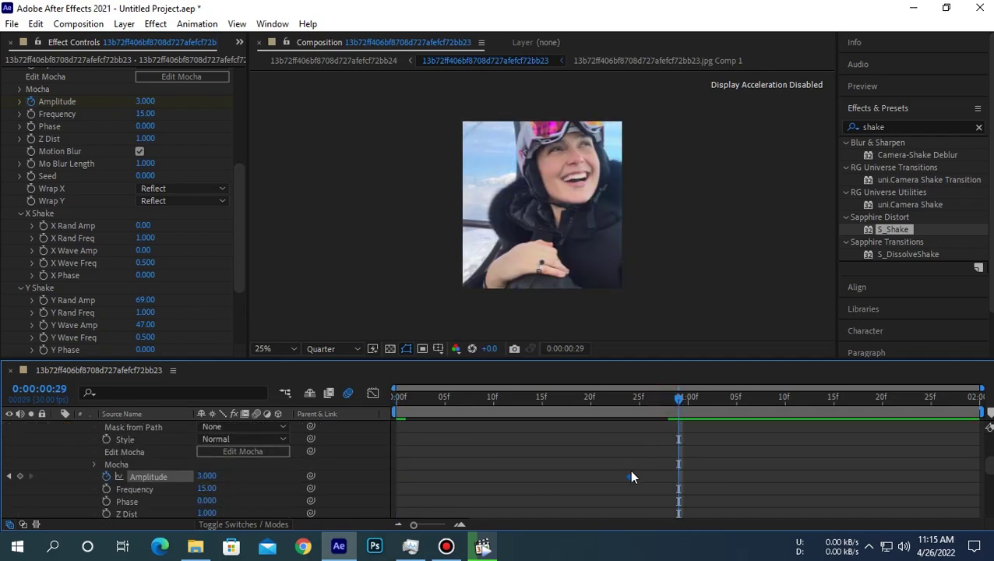
{"action": "left_click_drag", "start_coordinate": [631, 476], "coordinate": [679, 476]}
{"action": "left_click", "coordinate": [659, 476]}
{"action": "left_click_drag", "start_coordinate": [532, 405], "coordinate": [474, 413]}
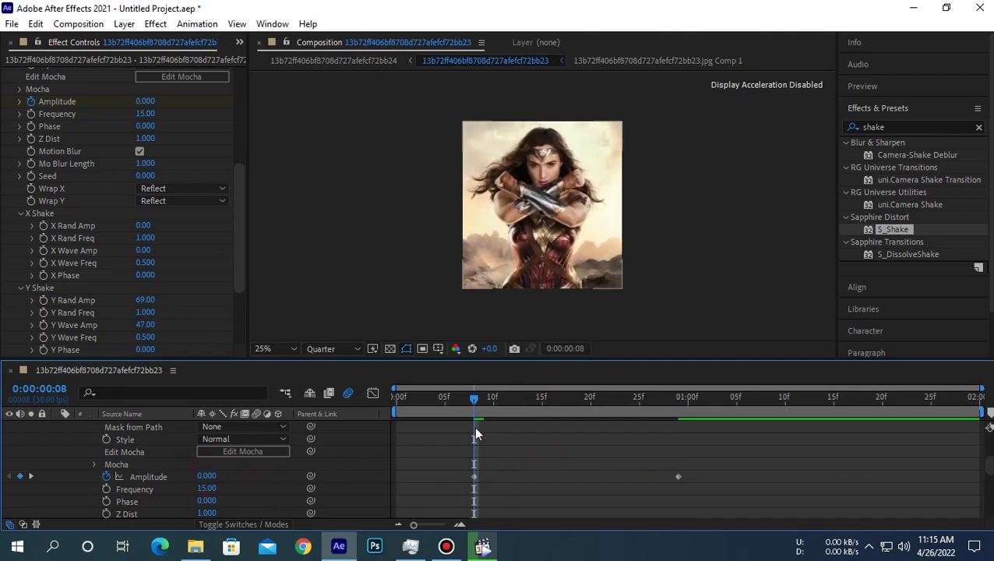
Ease the Amplitude keyframes and shape the curve to stay flat, then rise steeply into frame 29
{"action": "left_click_drag", "start_coordinate": [453, 473], "coordinate": [680, 472]}
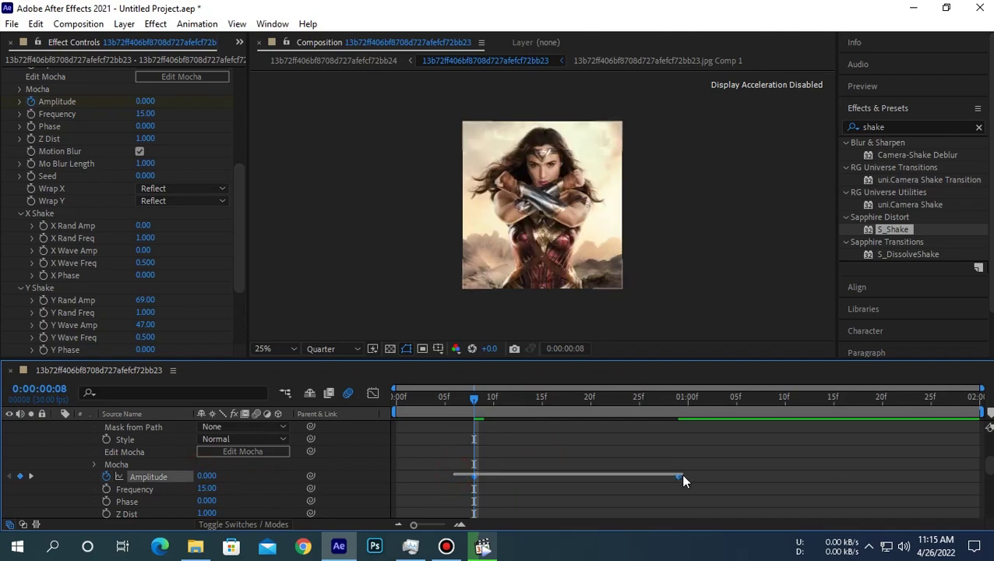
{"action": "right_click", "coordinate": [678, 475]}
{"action": "left_click", "coordinate": [704, 467]}
{"action": "left_click", "coordinate": [491, 386]}
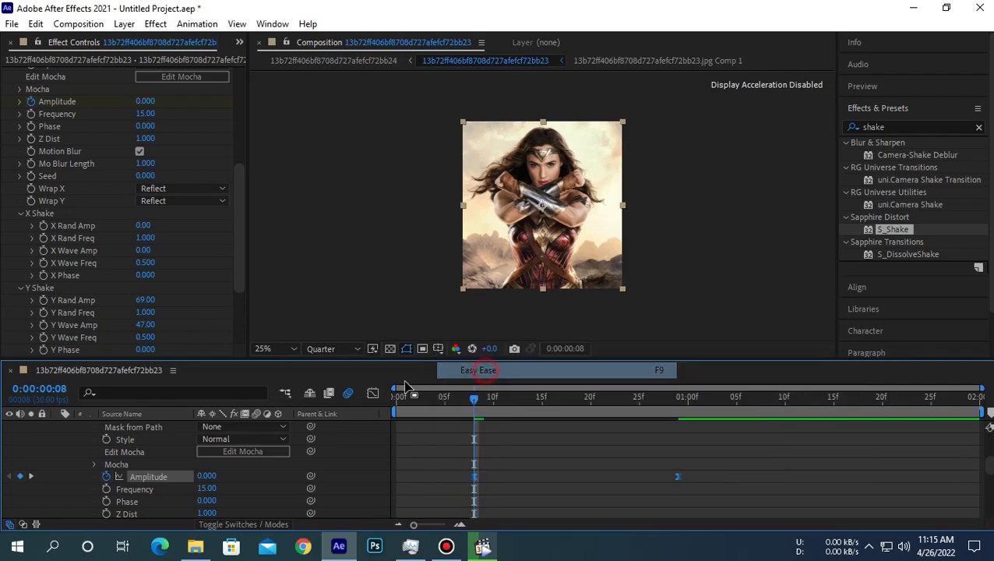
{"action": "left_click", "coordinate": [373, 392]}
{"action": "left_click", "coordinate": [678, 426]}
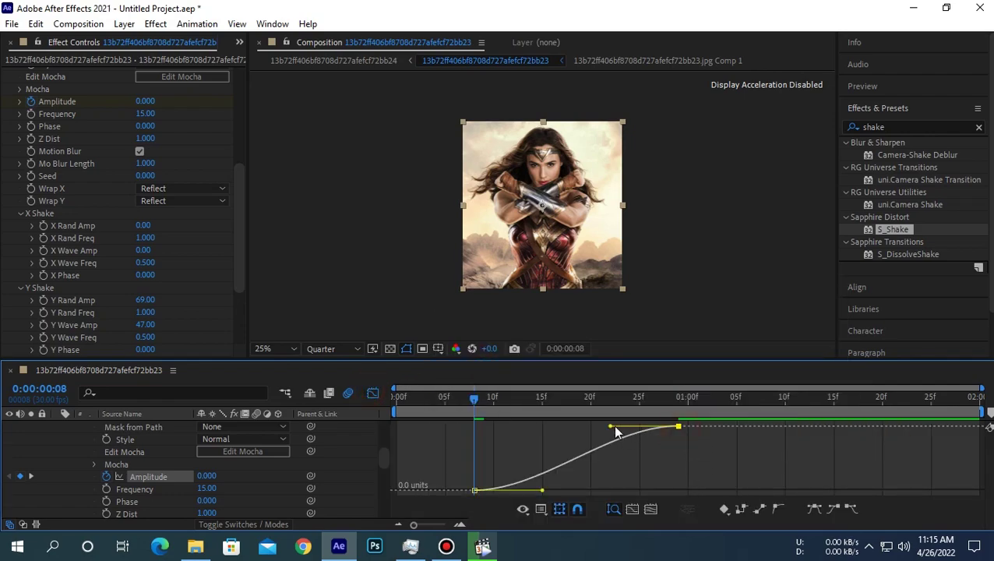
{"action": "left_click_drag", "start_coordinate": [610, 427], "coordinate": [756, 485]}
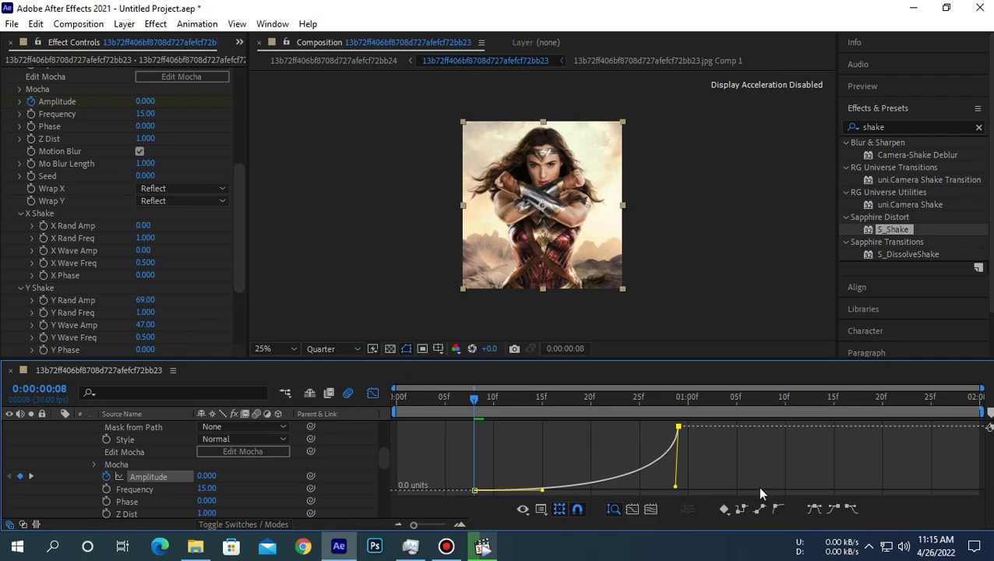
{"action": "left_click_drag", "start_coordinate": [542, 490], "coordinate": [715, 483]}
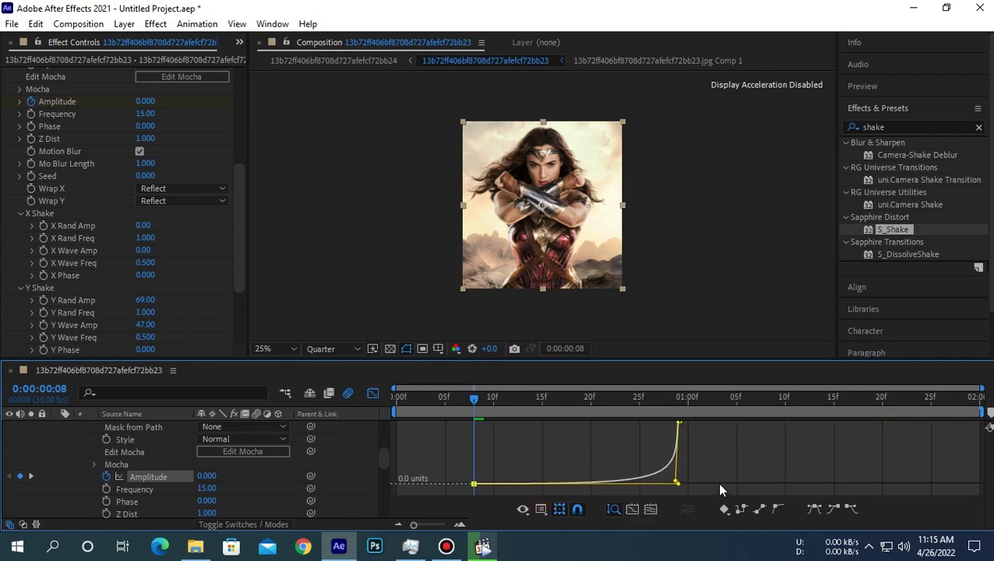
Preview the amplitude ramp, park the playhead at frame 21, and return to layer bars
{"action": "left_click_drag", "start_coordinate": [614, 398], "coordinate": [729, 421]}
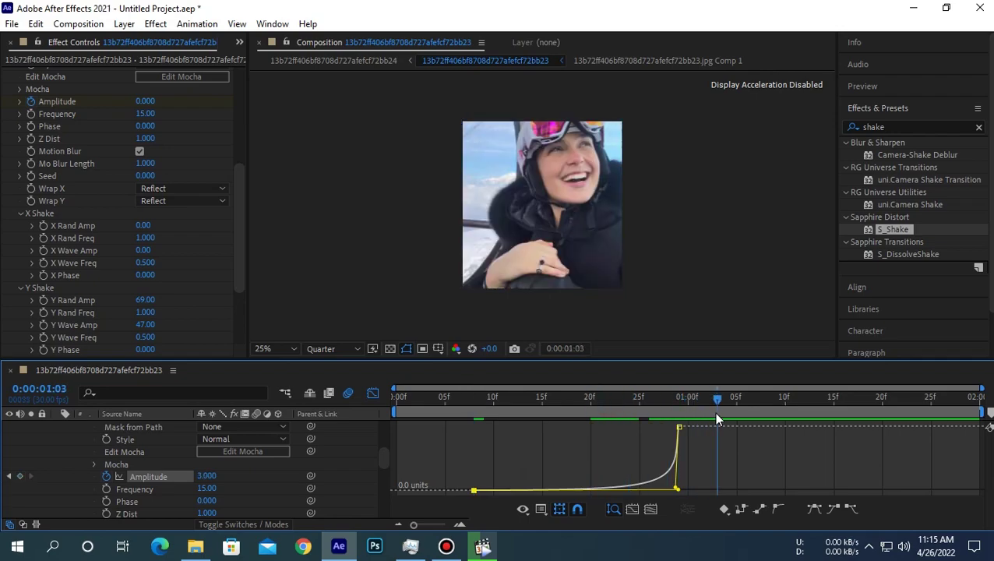
{"action": "key", "text": "space"}
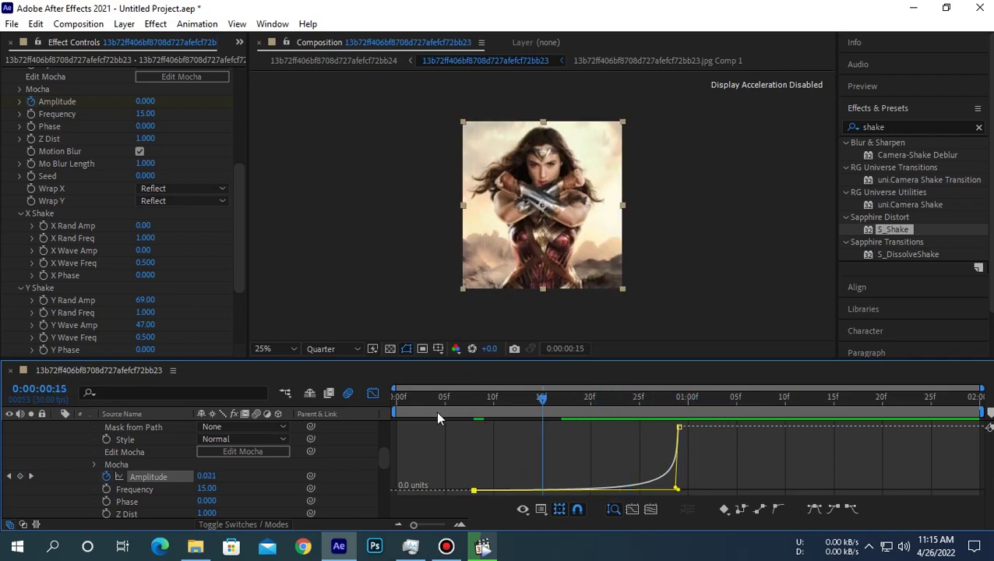
{"action": "key", "text": "space"}
{"action": "left_click", "coordinate": [600, 398]}
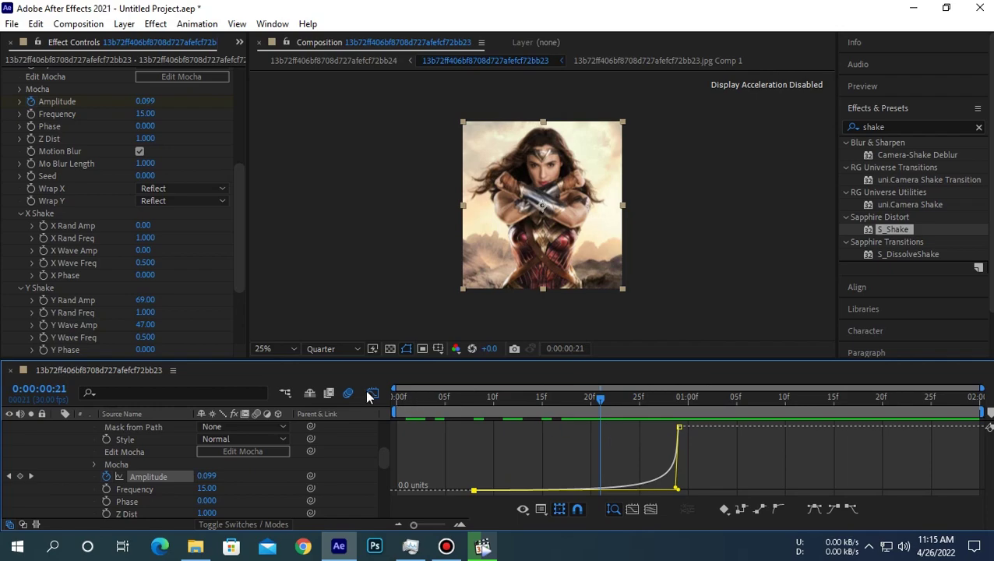
{"action": "left_click", "coordinate": [373, 394]}
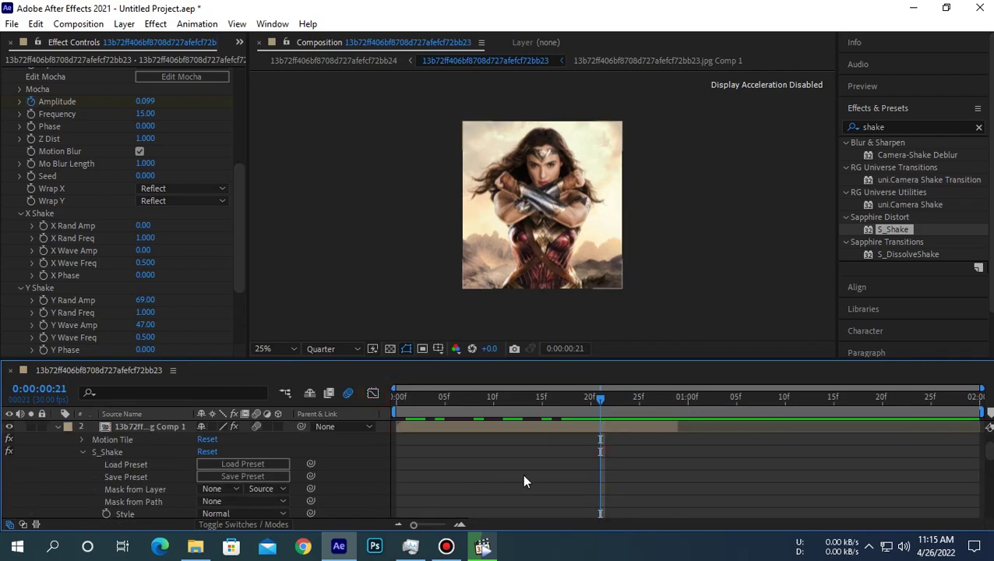
At the one-second cut, paste S_Shake onto the incoming ski-helmet photo layer
{"action": "scroll", "coordinate": [523, 480], "scroll_direction": "up", "scroll_amount": 2}
{"action": "scroll", "coordinate": [32, 96], "scroll_direction": "up", "scroll_amount": 3}
{"action": "scroll", "coordinate": [43, 134], "scroll_direction": "up", "scroll_amount": 2}
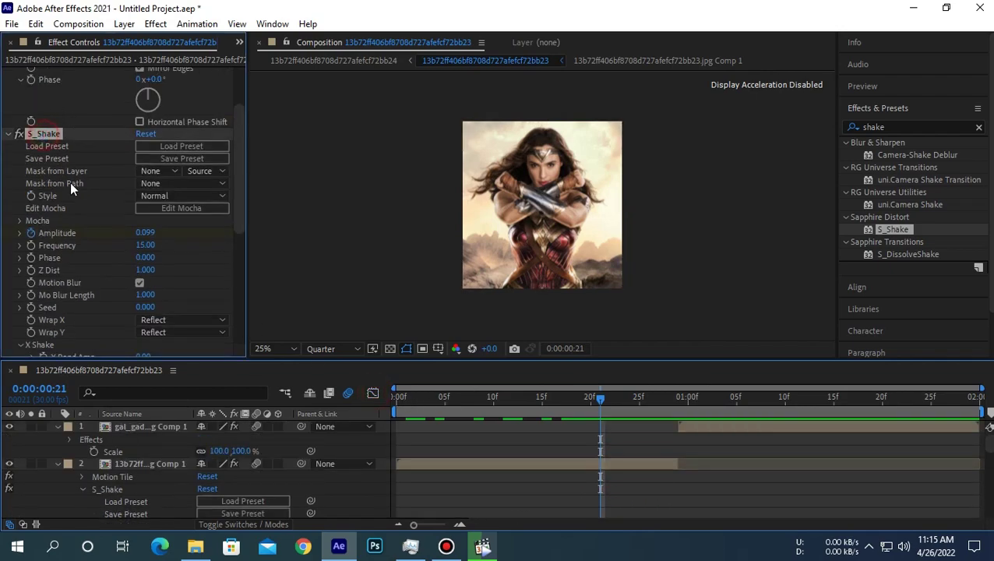
{"action": "left_click", "coordinate": [677, 406]}
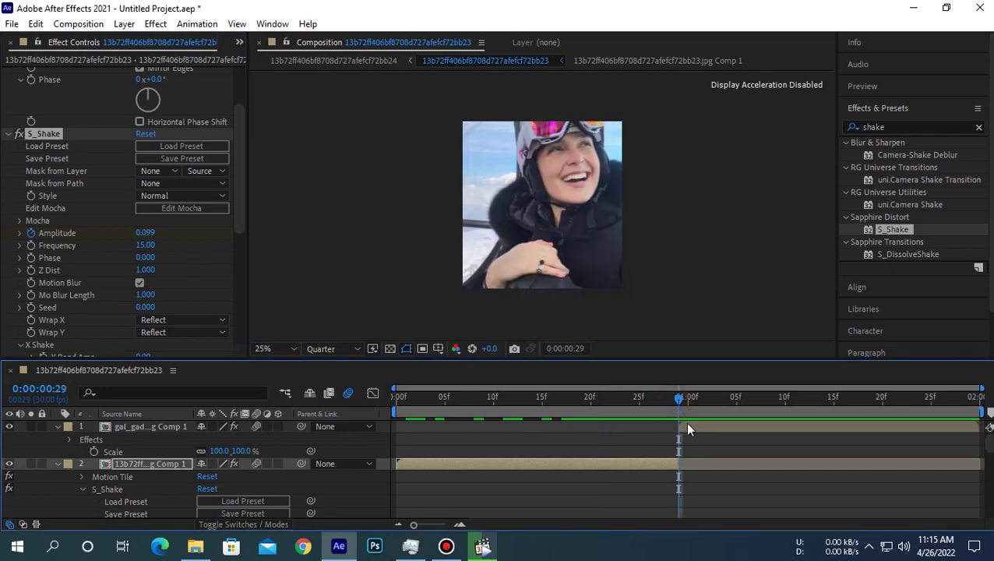
{"action": "left_click", "coordinate": [684, 426]}
{"action": "key", "text": "ctrl+v"}
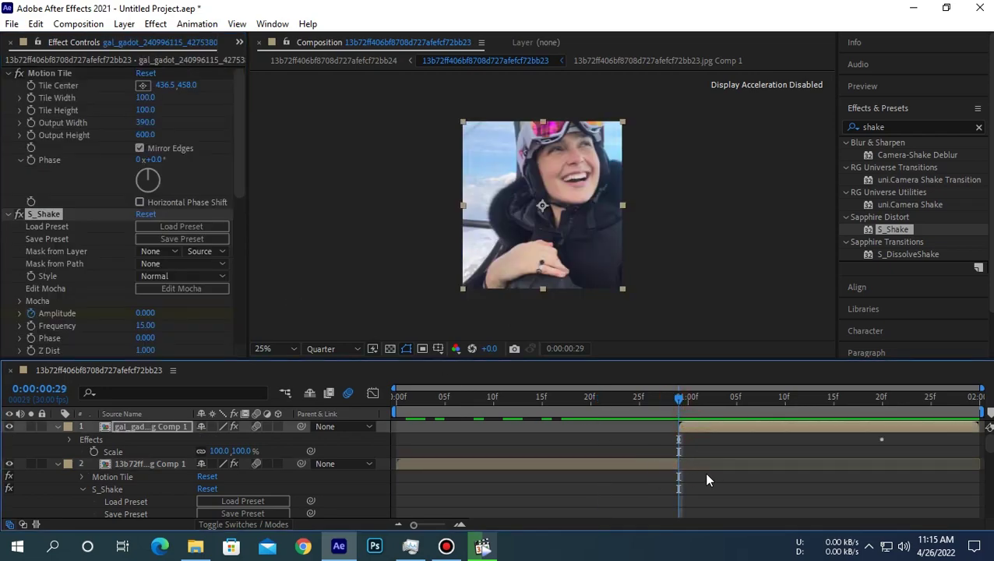
{"action": "left_click", "coordinate": [81, 452]}
{"action": "scroll", "coordinate": [296, 448], "scroll_direction": "down", "scroll_amount": 2}
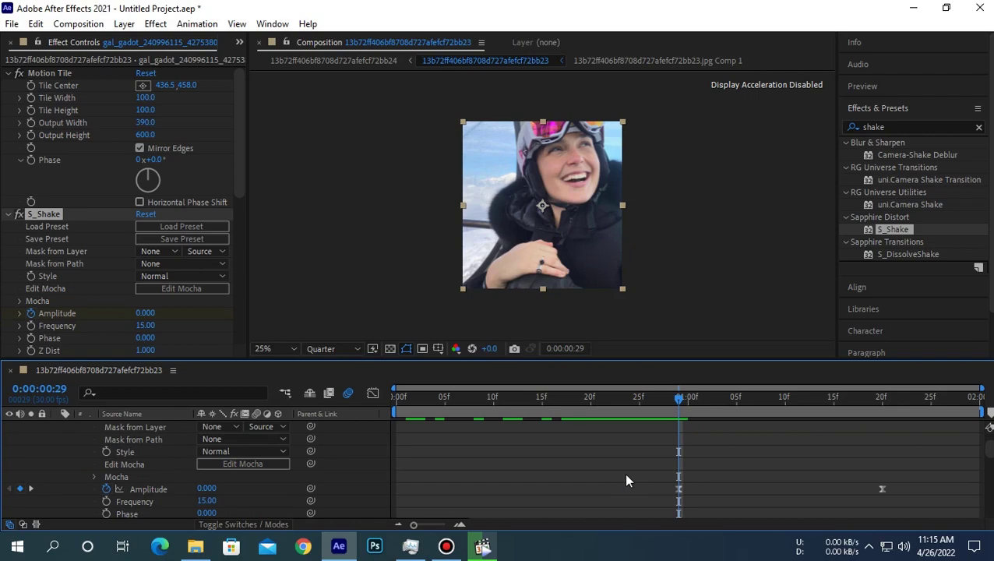
Rearrange the Amplitude keyframes so the shake starts at 3.000 at the cut and ends at 0
{"action": "left_click_drag", "start_coordinate": [645, 489], "coordinate": [880, 499]}
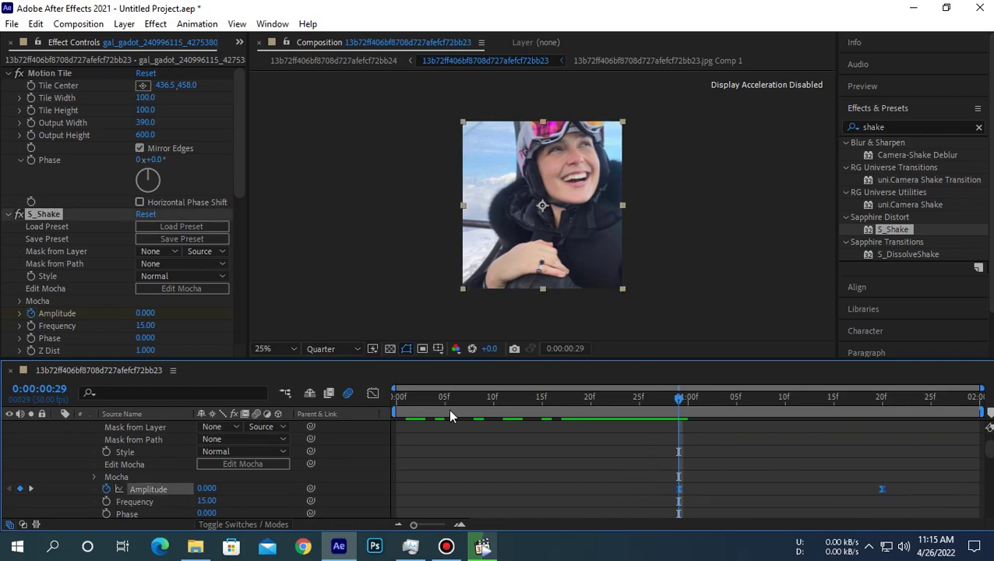
{"action": "left_click", "coordinate": [374, 397]}
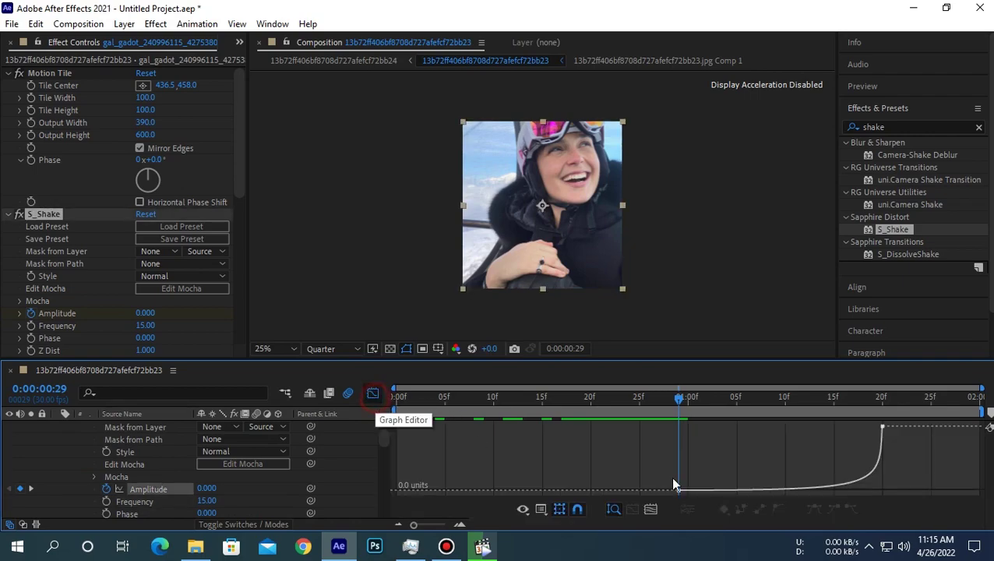
{"action": "left_click", "coordinate": [373, 393]}
{"action": "left_click", "coordinate": [814, 461]}
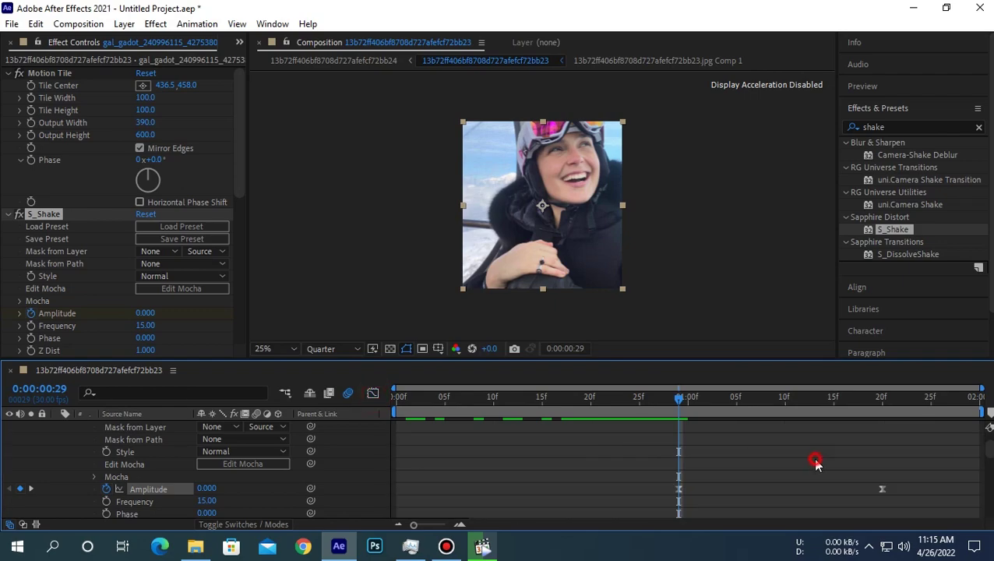
{"action": "left_click", "coordinate": [678, 490]}
{"action": "left_click_drag", "start_coordinate": [882, 490], "coordinate": [682, 501]}
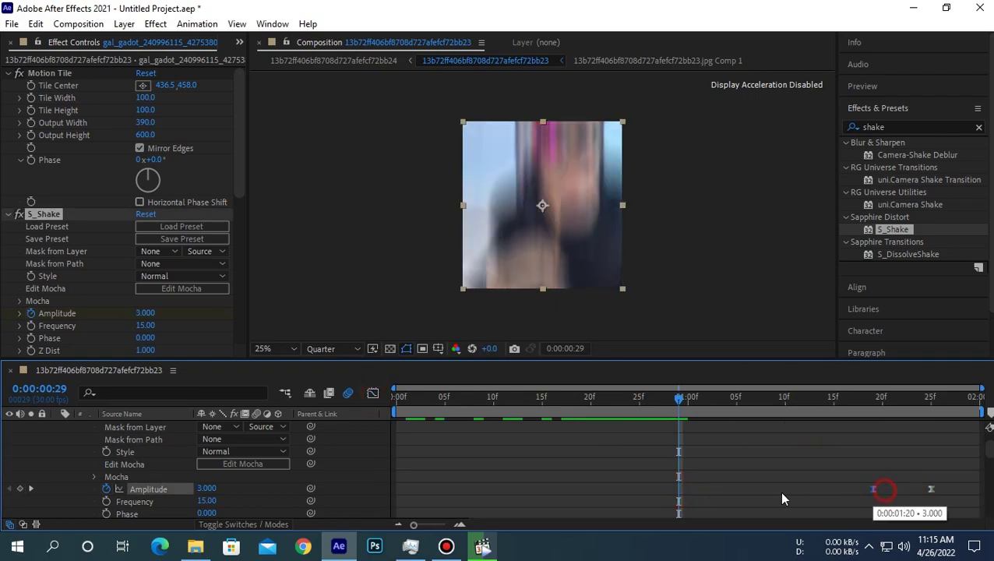
{"action": "left_click_drag", "start_coordinate": [626, 483], "coordinate": [966, 486]}
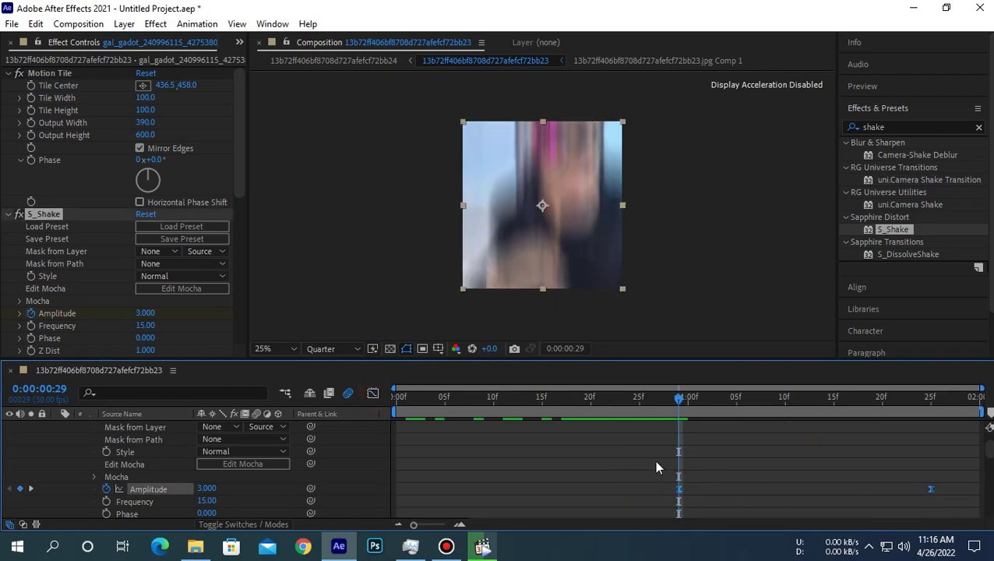
Shape the Amplitude curve to plunge steeply after the cut, then preview the falloff
{"action": "left_click", "coordinate": [373, 392]}
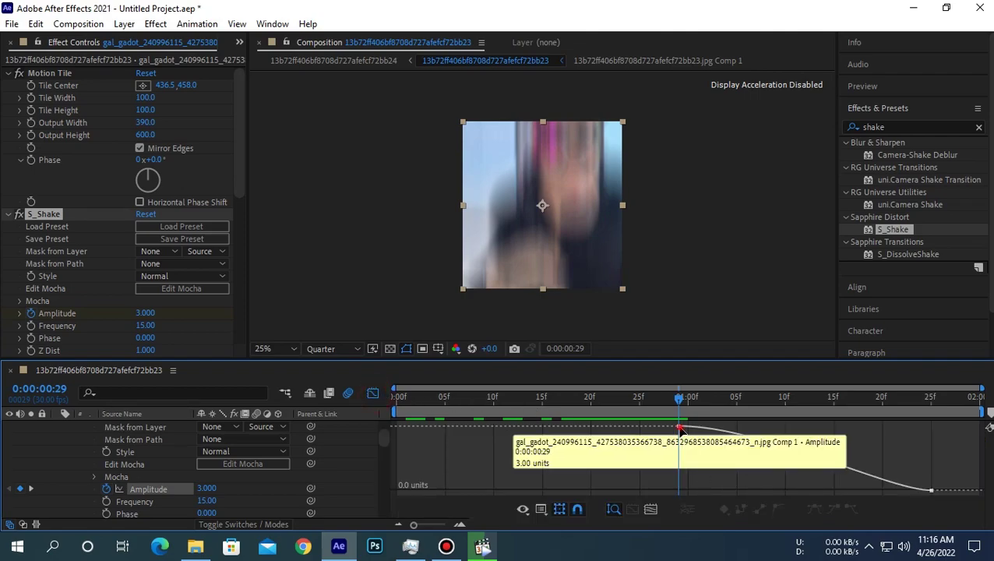
{"action": "left_click_drag", "start_coordinate": [762, 428], "coordinate": [615, 484]}
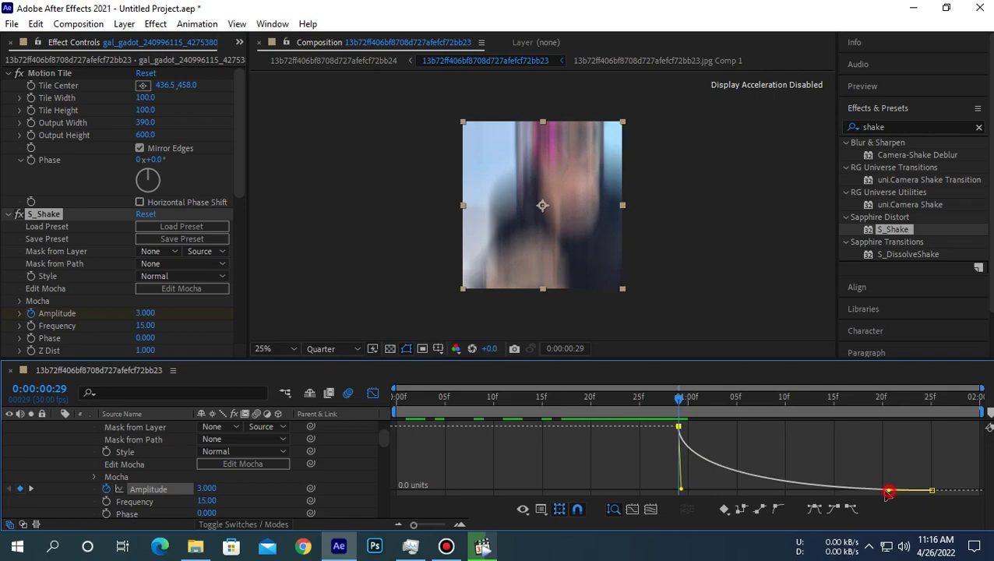
{"action": "left_click_drag", "start_coordinate": [889, 490], "coordinate": [657, 490]}
{"action": "key", "text": "space"}
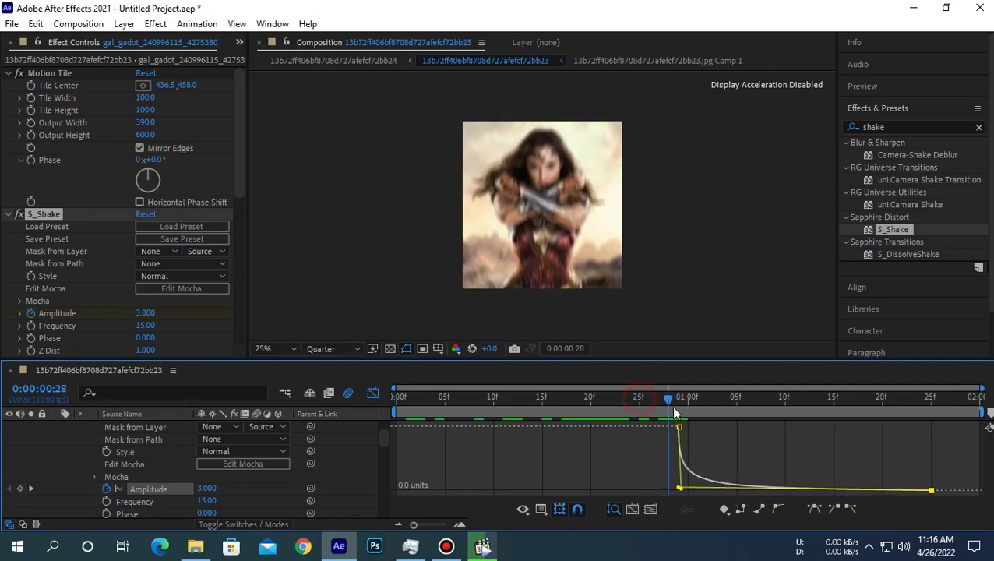
{"action": "key", "text": "space"}
{"action": "left_click", "coordinate": [372, 392]}
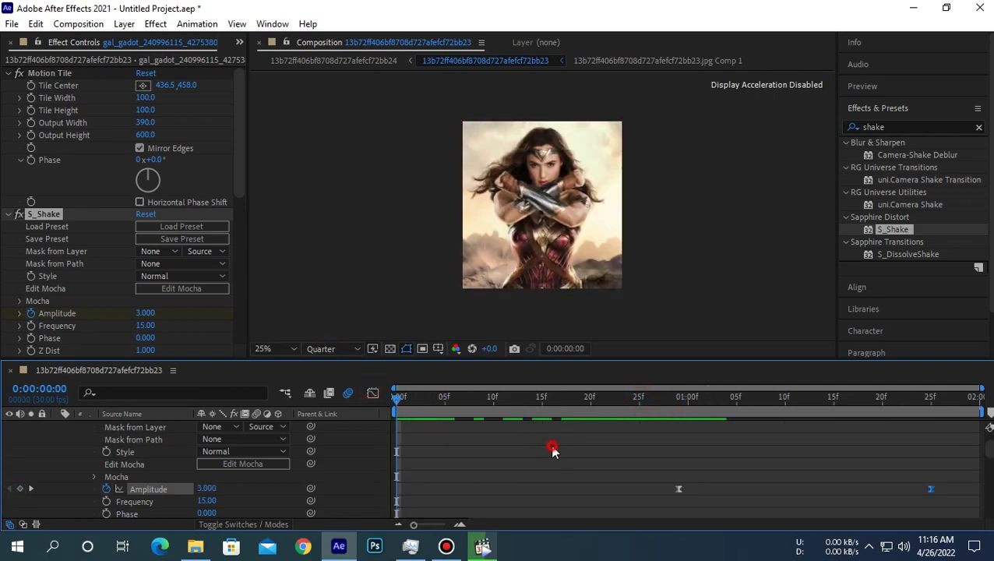
Play the finished zoom-shake transition from the start using the Preview panel
{"action": "left_click", "coordinate": [907, 82]}
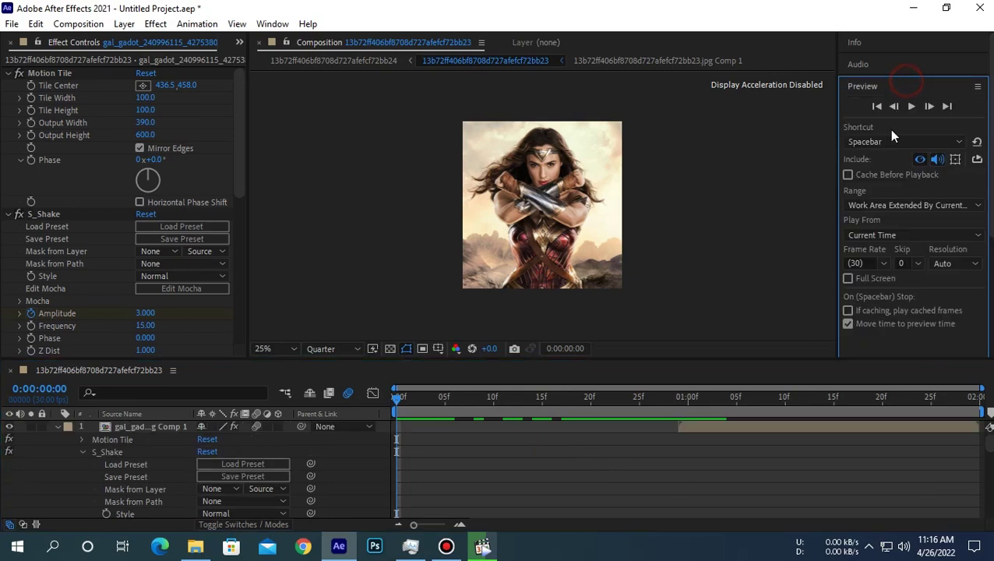
{"action": "left_click", "coordinate": [911, 107]}
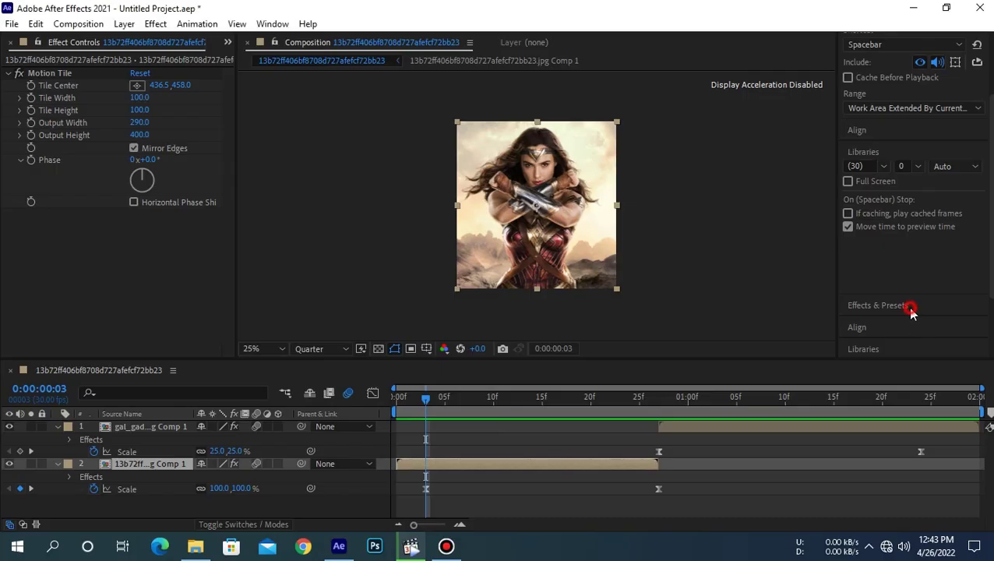
Search 'shake' and apply S_Shake to the warrior photo with motion blur on
{"action": "left_click", "coordinate": [910, 309]}
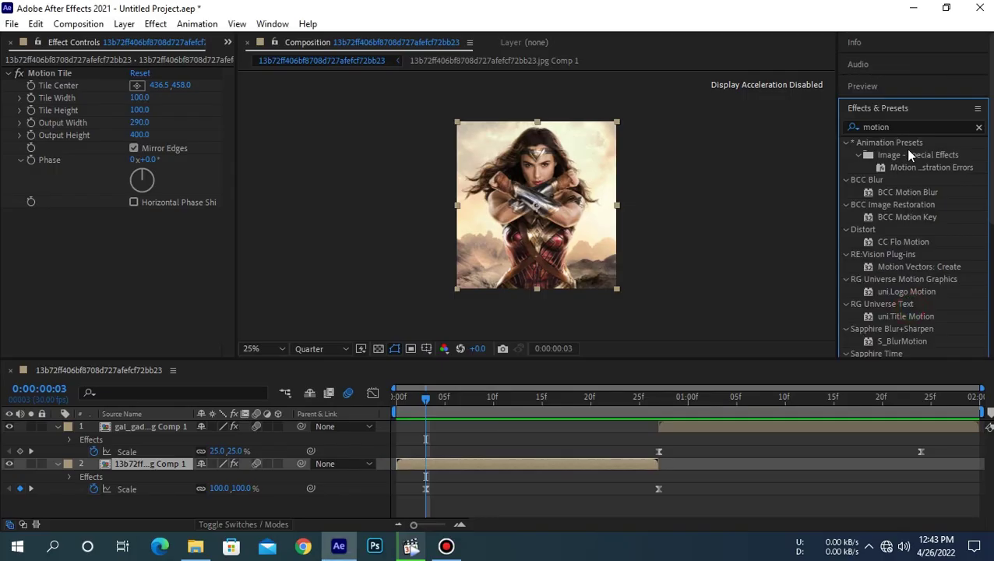
{"action": "left_click", "coordinate": [908, 127]}
{"action": "type", "text": "shake"}
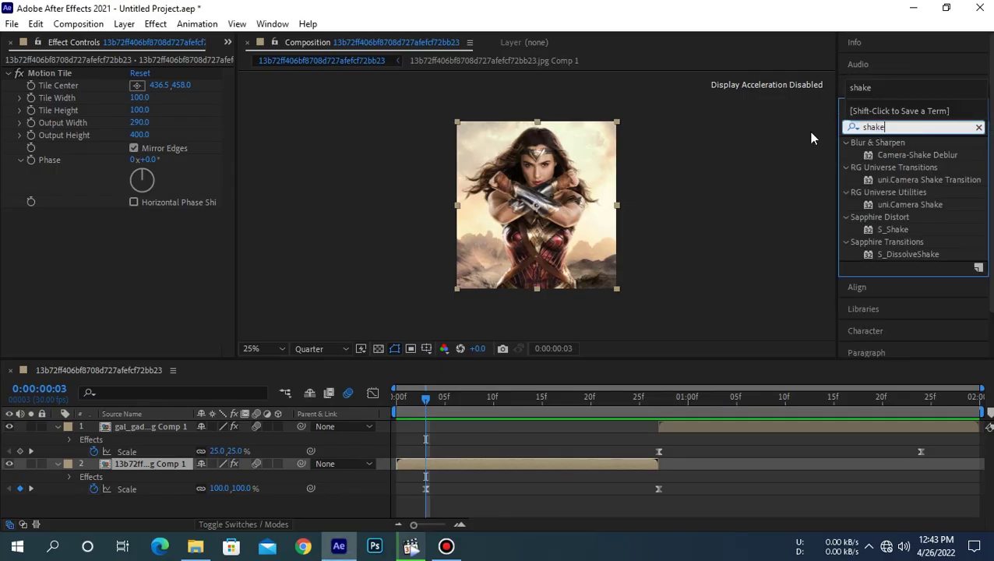
{"action": "left_click_drag", "start_coordinate": [893, 229], "coordinate": [144, 288]}
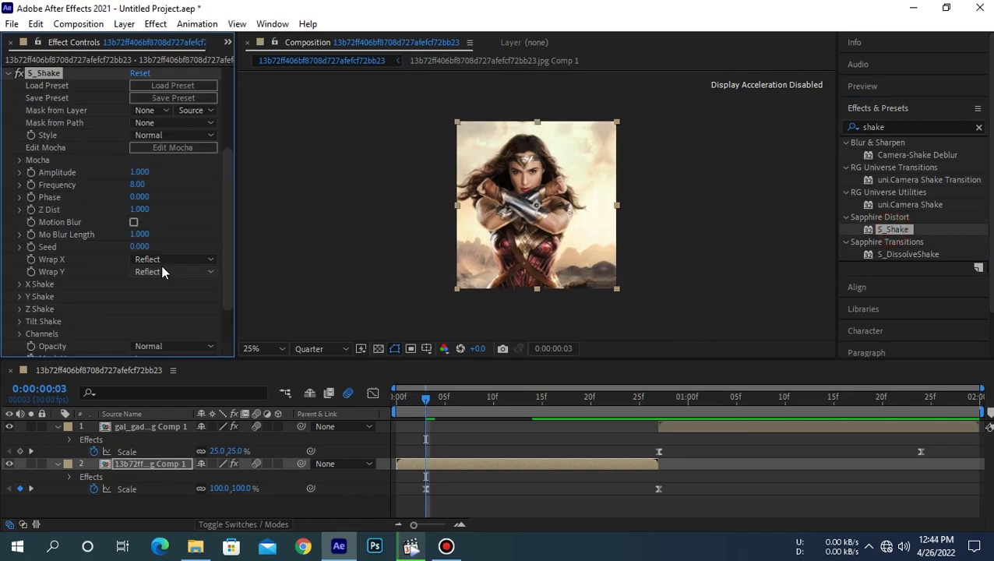
{"action": "left_click", "coordinate": [134, 222]}
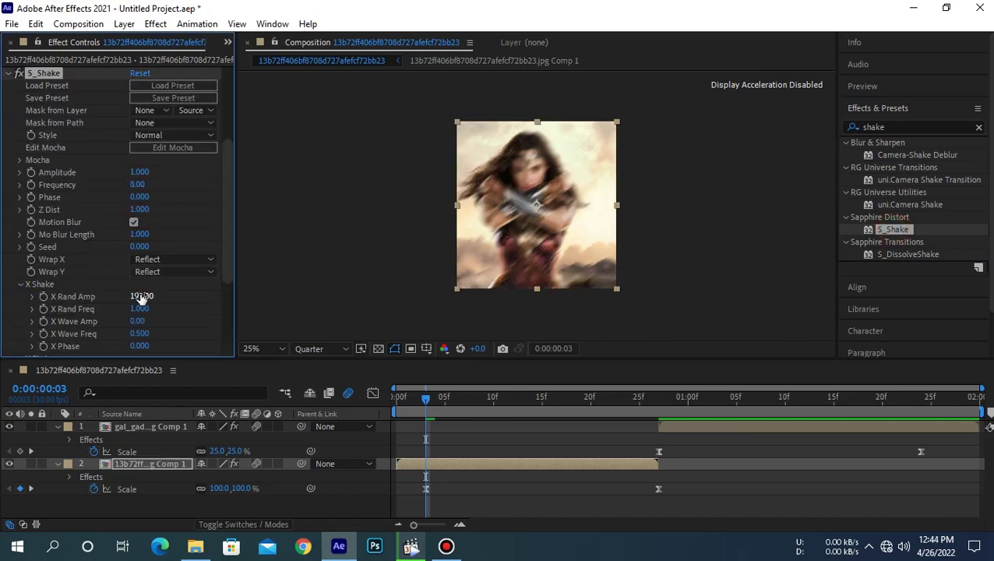
{"action": "type", "text": "0"}
Set both X Rand Amp and Y Rand Amp to 0.00
{"action": "key", "text": "Return"}
{"action": "scroll", "coordinate": [155, 316], "scroll_direction": "down", "scroll_amount": 1}
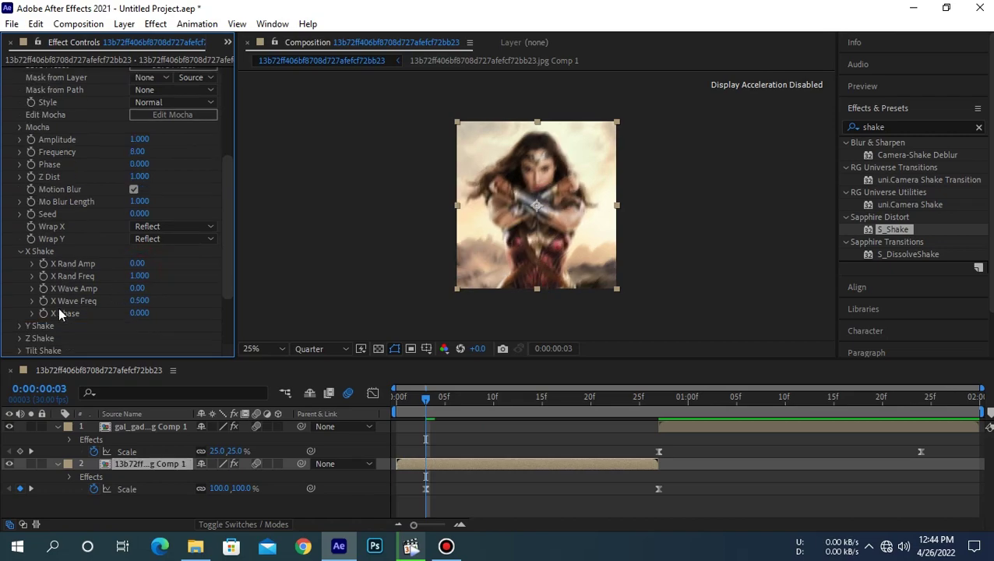
{"action": "left_click", "coordinate": [21, 325]}
{"action": "scroll", "coordinate": [129, 325], "scroll_direction": "down", "scroll_amount": 1}
{"action": "type", "text": "0"}
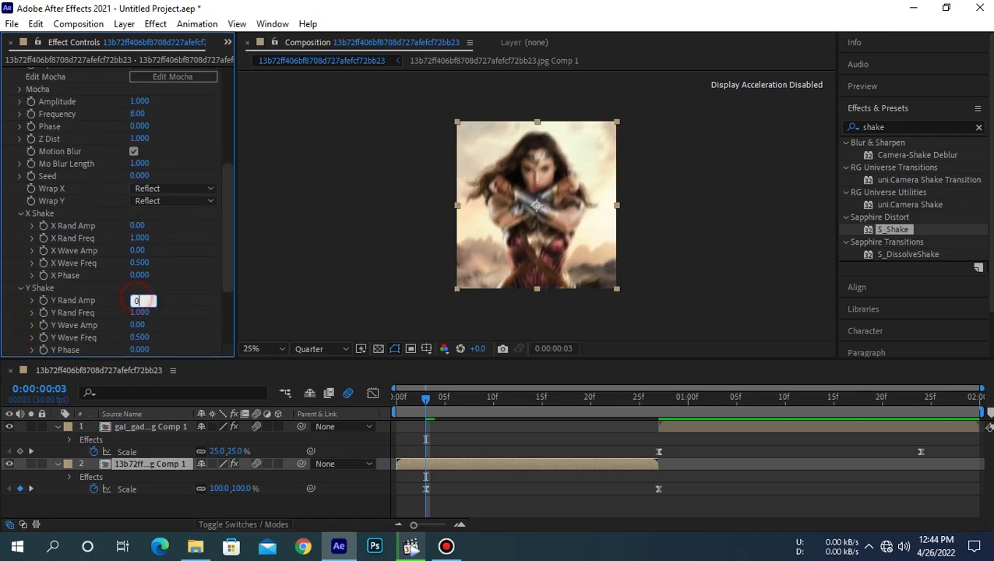
{"action": "key", "text": "Return"}
{"action": "scroll", "coordinate": [47, 312], "scroll_direction": "down", "scroll_amount": 2}
Set Tilt Rand Amp to 3.20 and Tilt Wave Amp to 2.50
{"action": "left_click", "coordinate": [19, 309]}
{"action": "scroll", "coordinate": [187, 331], "scroll_direction": "down", "scroll_amount": 1}
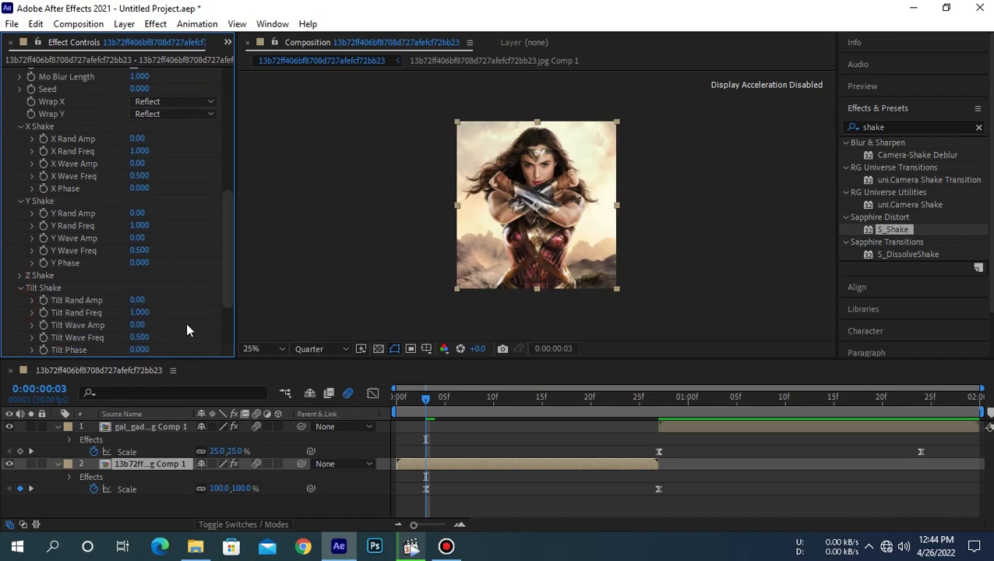
{"action": "left_click", "coordinate": [137, 300]}
{"action": "type", "text": "2"}
{"action": "key", "text": "Return"}
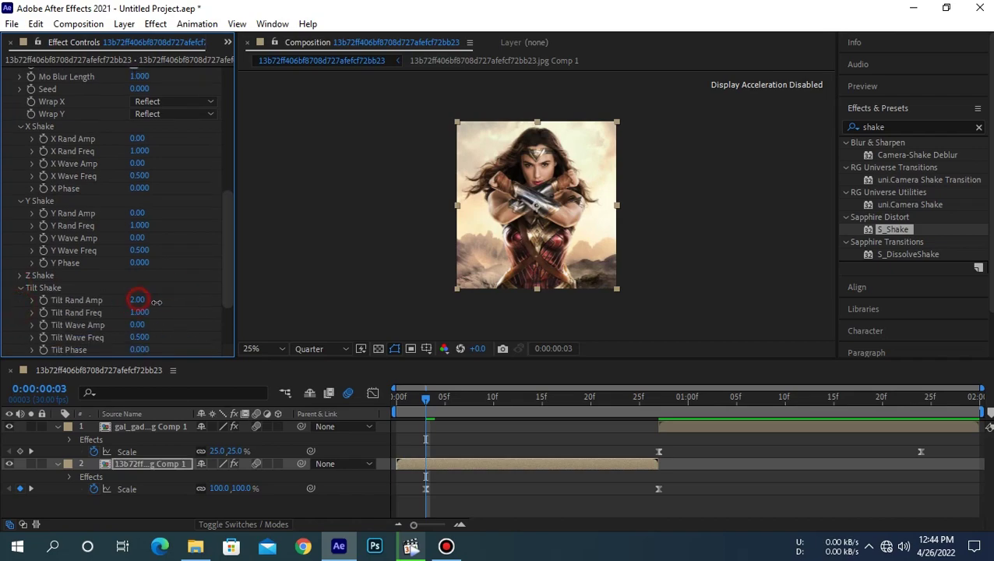
{"action": "left_click_drag", "start_coordinate": [165, 303], "coordinate": [162, 324]}
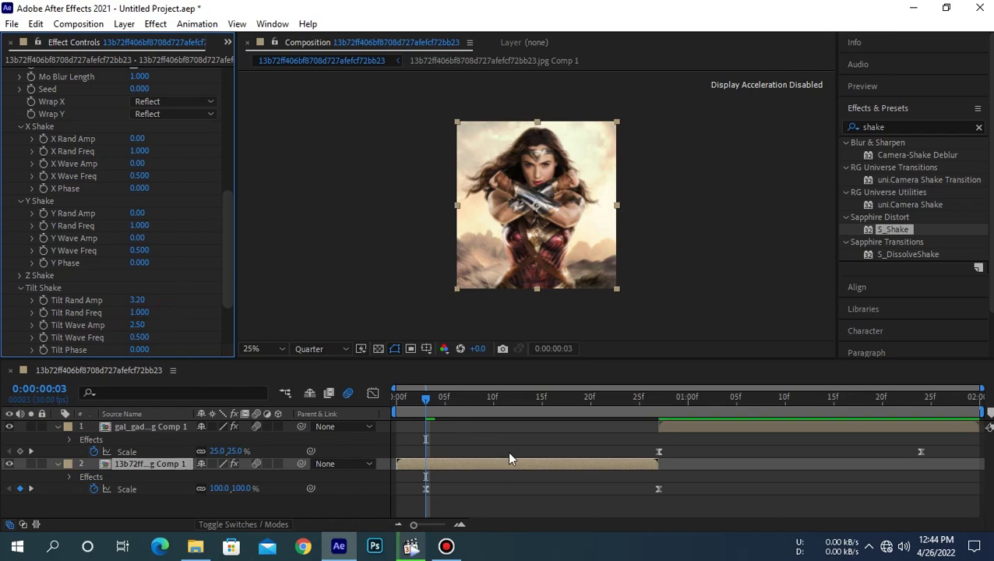
{"action": "key", "text": "e"}
{"action": "left_click", "coordinate": [83, 490]}
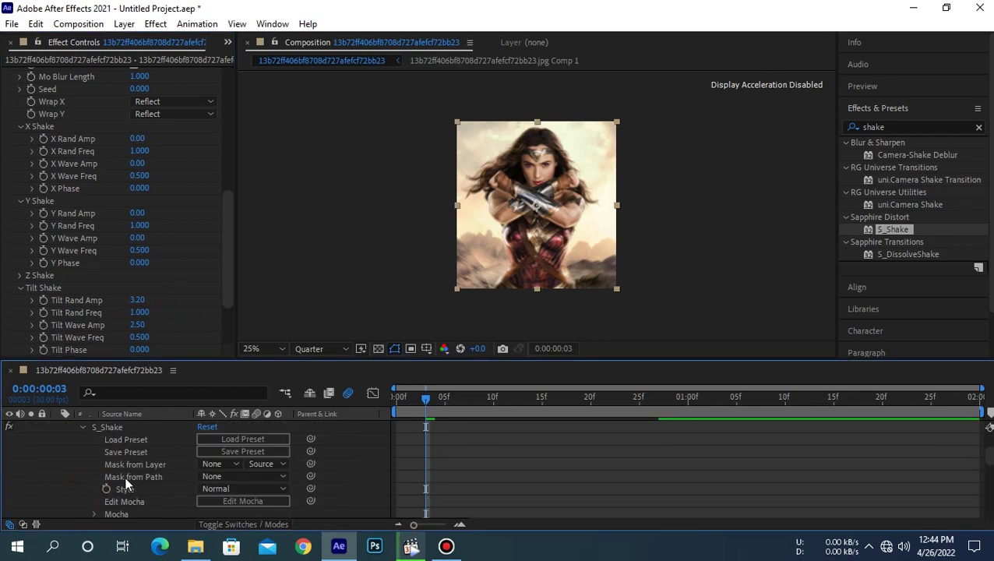
Keyframe S_Shake Amplitude at 0 around frame 9 and 3 at frame 27
{"action": "scroll", "coordinate": [112, 486], "scroll_direction": "down", "scroll_amount": 3}
{"action": "left_click", "coordinate": [107, 452]}
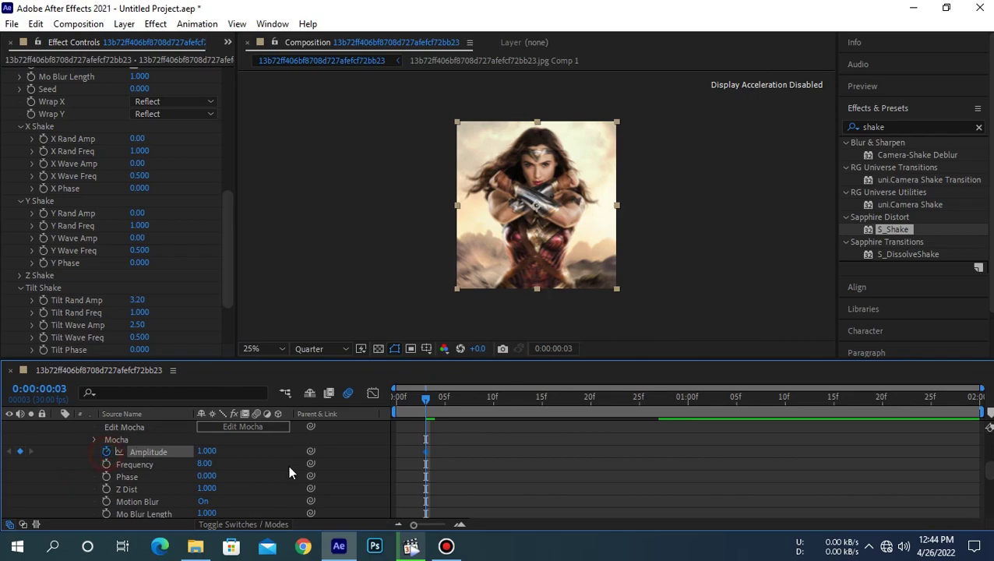
{"action": "left_click", "coordinate": [207, 452]}
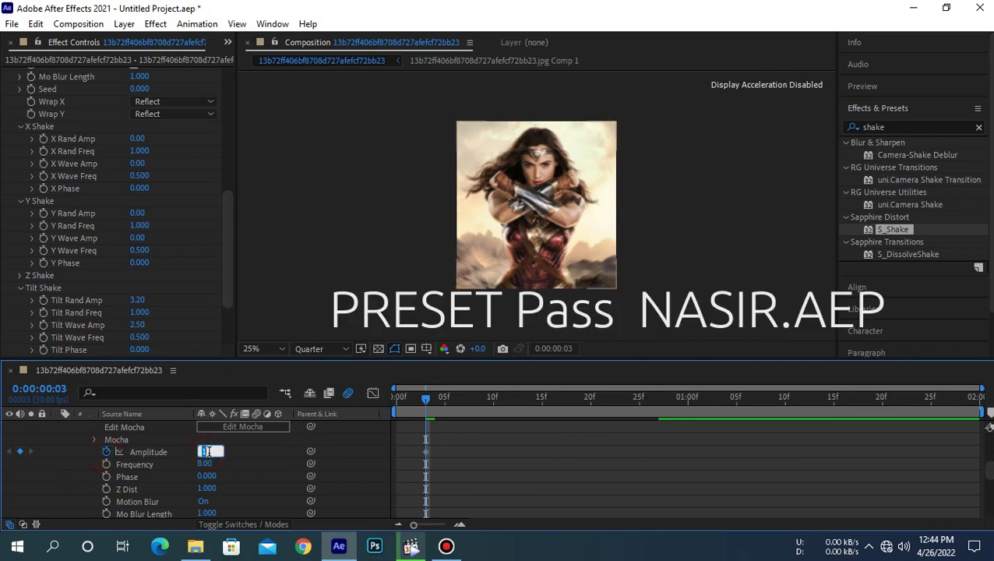
{"action": "type", "text": "0"}
{"action": "left_click", "coordinate": [279, 462]}
{"action": "left_click_drag", "start_coordinate": [433, 456], "coordinate": [481, 449]}
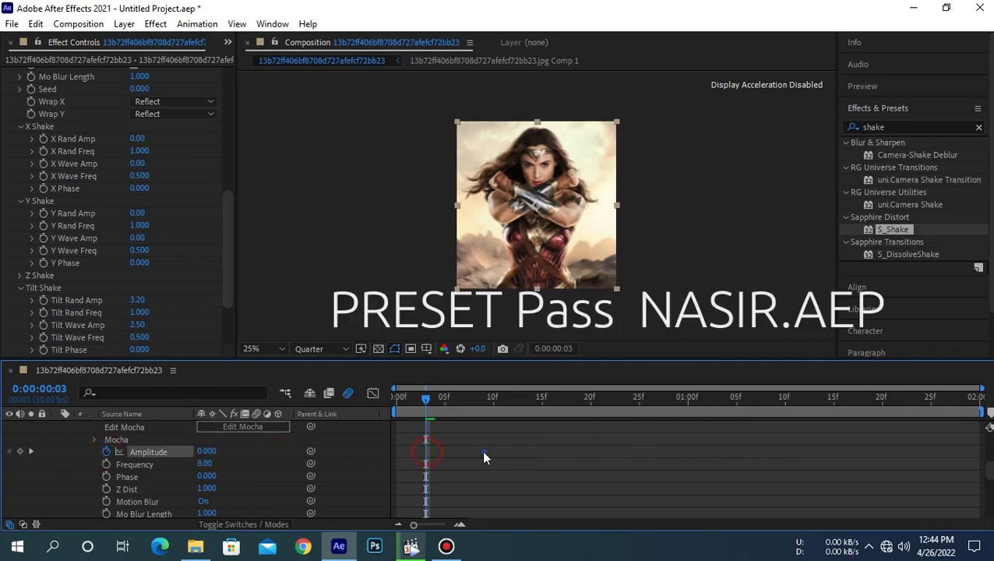
{"action": "left_click", "coordinate": [528, 441]}
{"action": "left_click_drag", "start_coordinate": [621, 400], "coordinate": [659, 401]}
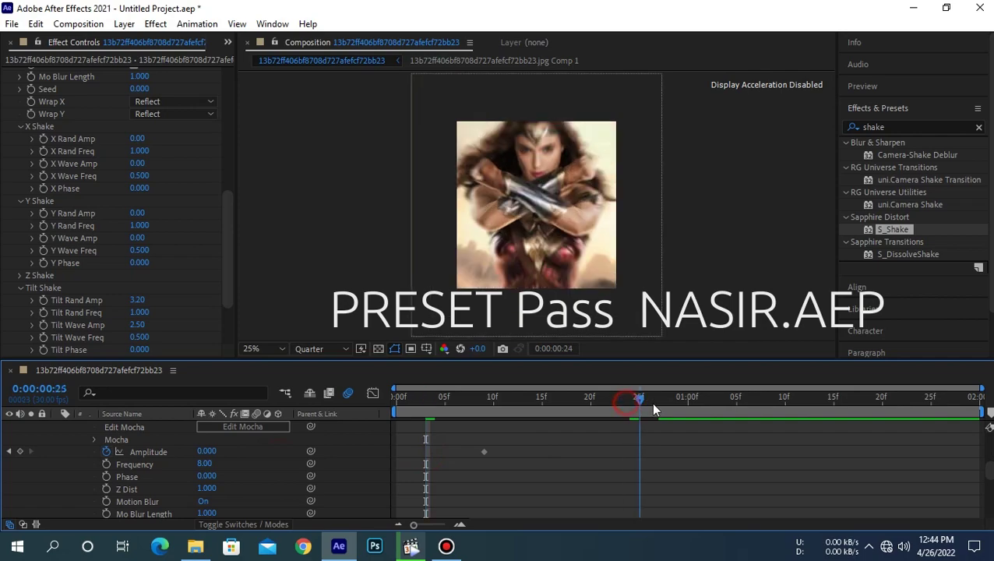
{"action": "left_click", "coordinate": [202, 451]}
{"action": "type", "text": "3"}
{"action": "left_click", "coordinate": [259, 455]}
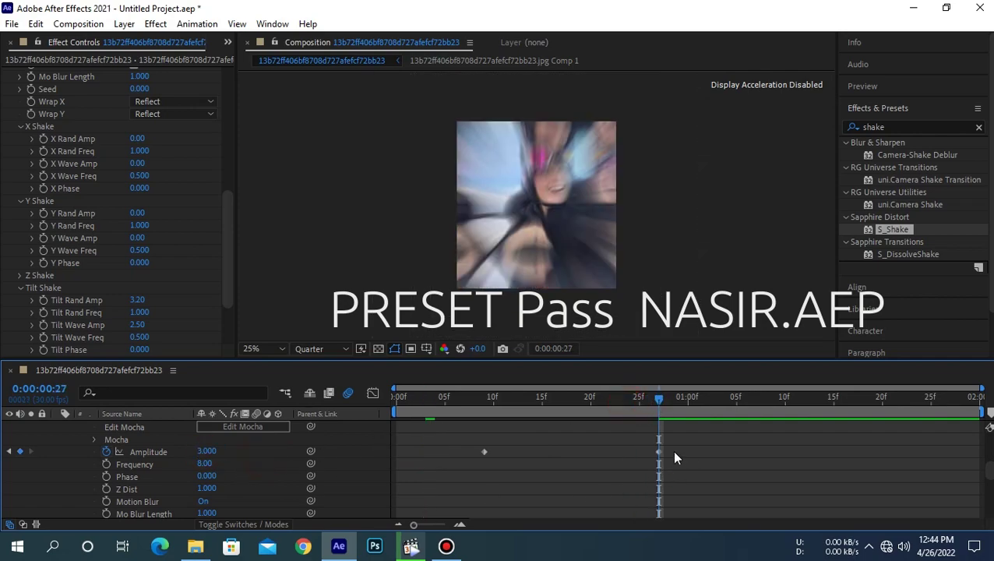
Easy-ease both Amplitude keyframes and bend the graph to stay flat, then surge steeply
{"action": "left_click_drag", "start_coordinate": [666, 448], "coordinate": [471, 458]}
{"action": "right_click", "coordinate": [483, 452]}
{"action": "mouse_move", "coordinate": [538, 448]}
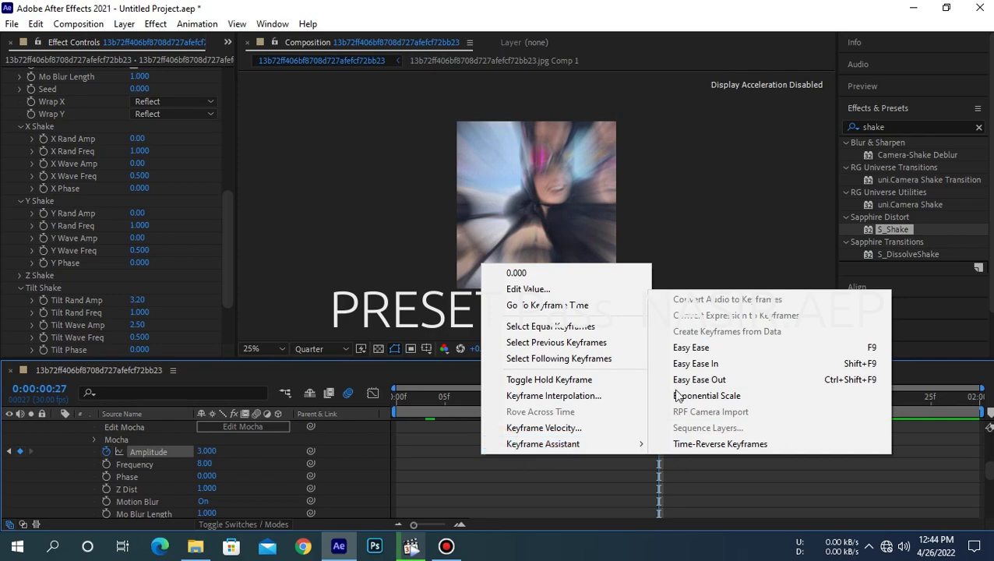
{"action": "left_click", "coordinate": [684, 348]}
{"action": "key", "text": "shift+F3"}
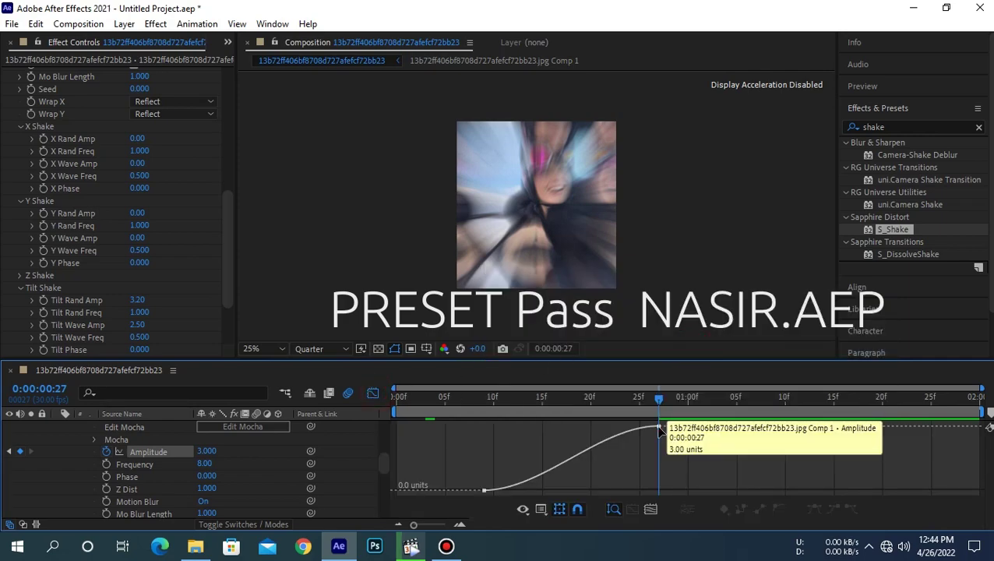
{"action": "mouse_move", "coordinate": [663, 464]}
{"action": "left_mouse_down"}
{"action": "mouse_move", "coordinate": [702, 483]}
{"action": "mouse_move", "coordinate": [668, 487]}
{"action": "left_mouse_up"}
{"action": "left_click", "coordinate": [541, 490]}
{"action": "mouse_move", "coordinate": [659, 403]}
{"action": "left_mouse_down"}
{"action": "mouse_move", "coordinate": [521, 410]}
{"action": "mouse_move", "coordinate": [656, 419]}
{"action": "mouse_move", "coordinate": [564, 418]}
{"action": "mouse_move", "coordinate": [630, 412]}
{"action": "mouse_move", "coordinate": [621, 412]}
{"action": "left_mouse_up"}
At frame 25, scrub Tilt Rand Amp to 21.50 and Tilt Wave Amp to 18.60
{"action": "scroll", "coordinate": [96, 294], "scroll_direction": "up", "scroll_amount": 5}
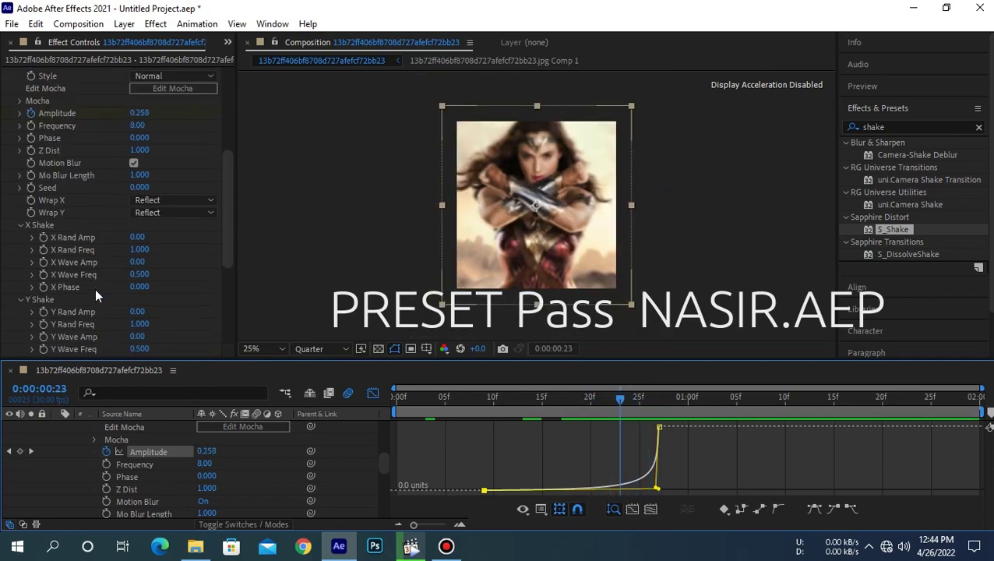
{"action": "scroll", "coordinate": [95, 294], "scroll_direction": "up", "scroll_amount": 1}
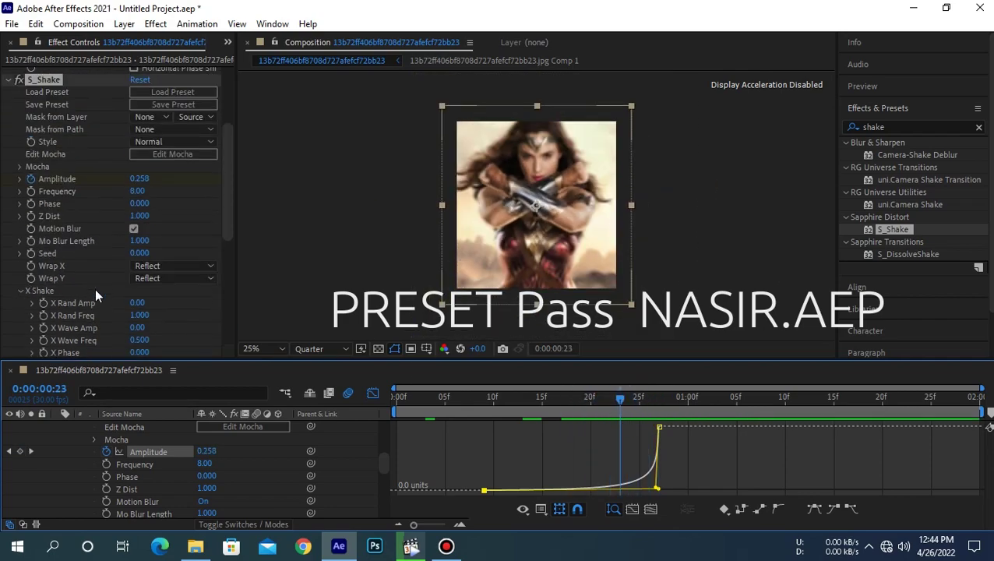
{"action": "left_click", "coordinate": [640, 418]}
{"action": "scroll", "coordinate": [123, 274], "scroll_direction": "down", "scroll_amount": 3}
{"action": "scroll", "coordinate": [122, 275], "scroll_direction": "down", "scroll_amount": 2}
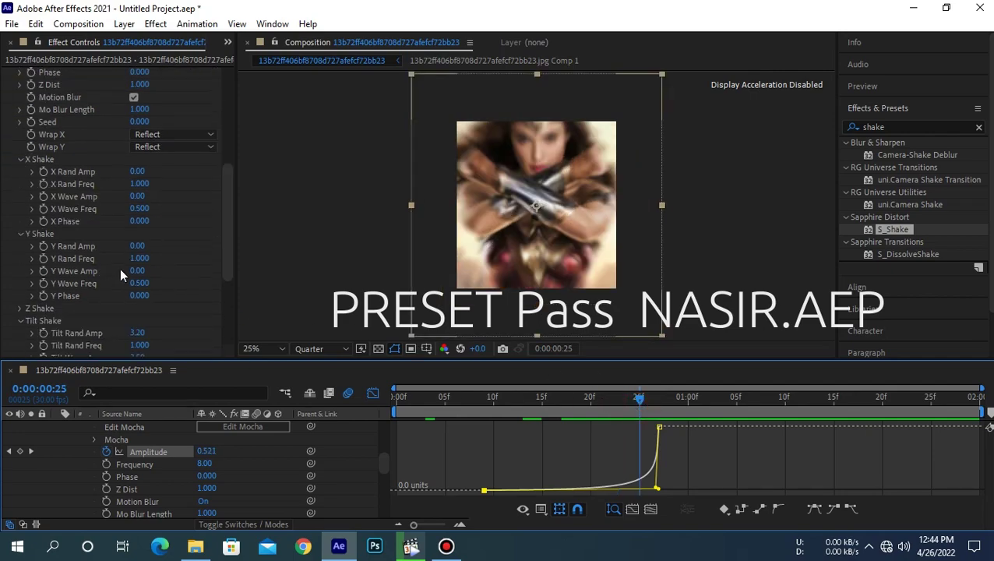
{"action": "scroll", "coordinate": [121, 274], "scroll_direction": "down", "scroll_amount": 2}
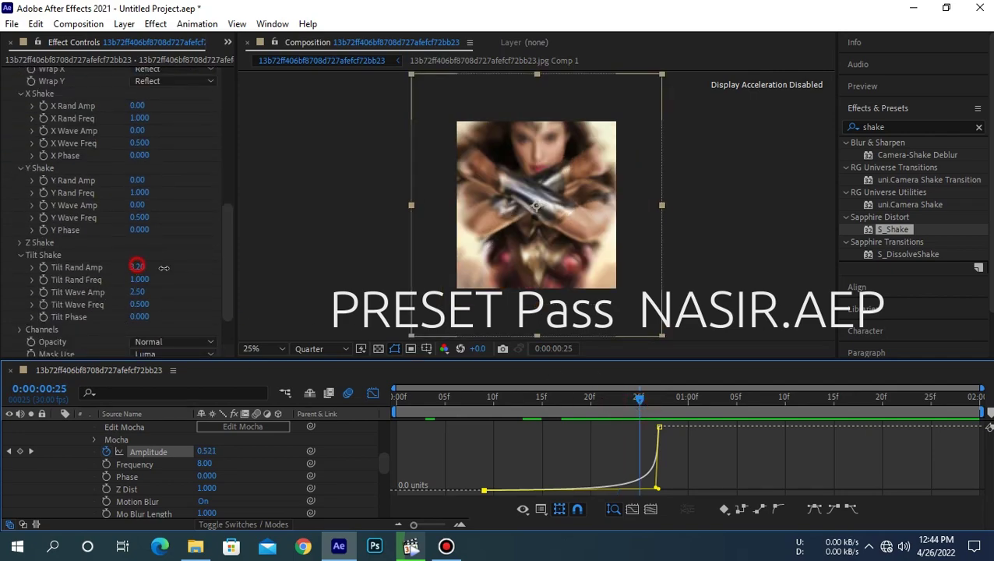
{"action": "left_click_drag", "start_coordinate": [164, 267], "coordinate": [187, 267]}
{"action": "left_click_drag", "start_coordinate": [138, 292], "coordinate": [187, 290]}
{"action": "left_click_drag", "start_coordinate": [139, 267], "coordinate": [193, 274]}
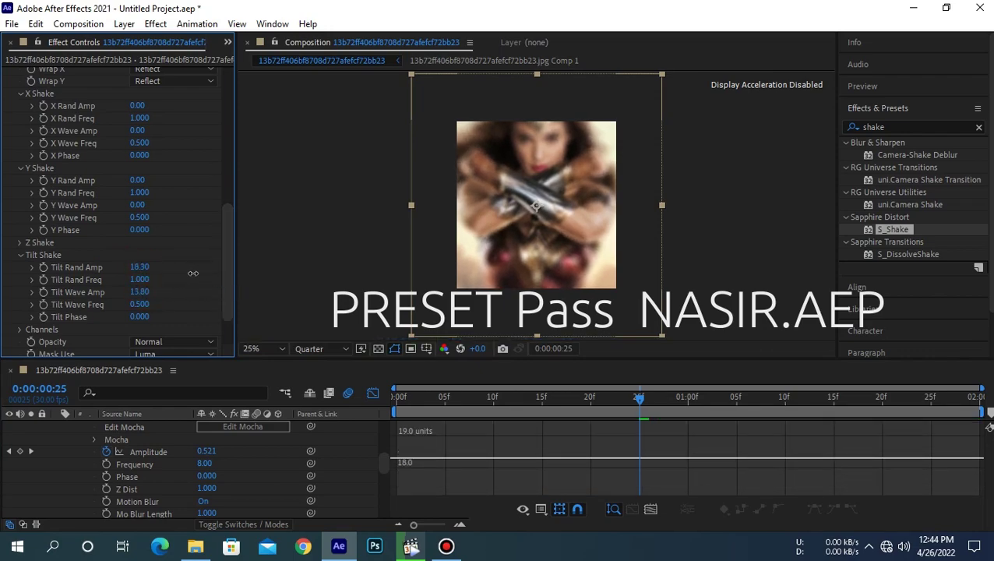
{"action": "mouse_move", "coordinate": [141, 291]}
{"action": "left_mouse_down"}
{"action": "mouse_move", "coordinate": [173, 292]}
{"action": "mouse_move", "coordinate": [164, 268]}
{"action": "left_mouse_up"}
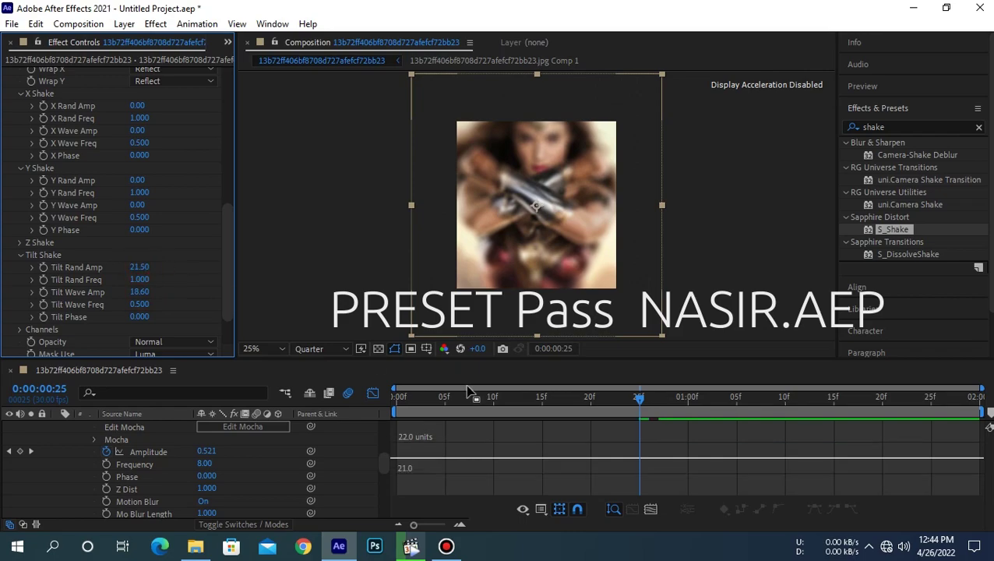
Leave the Graph Editor for the keyframe view and set S_Shake Frequency to 10
{"action": "left_click_drag", "start_coordinate": [639, 398], "coordinate": [682, 398]}
{"action": "left_click", "coordinate": [571, 399]}
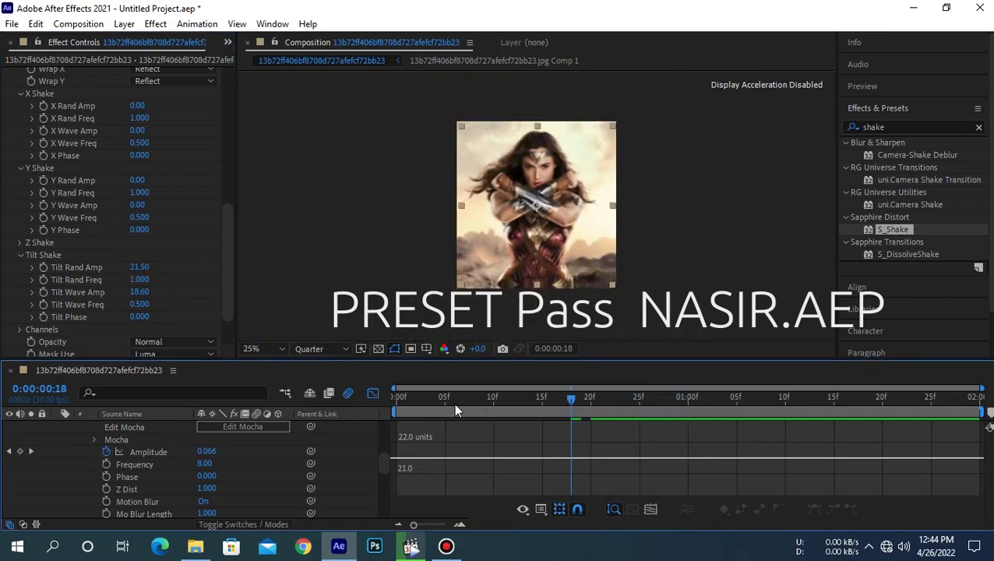
{"action": "left_click", "coordinate": [372, 393]}
{"action": "scroll", "coordinate": [133, 450], "scroll_direction": "up", "scroll_amount": 2}
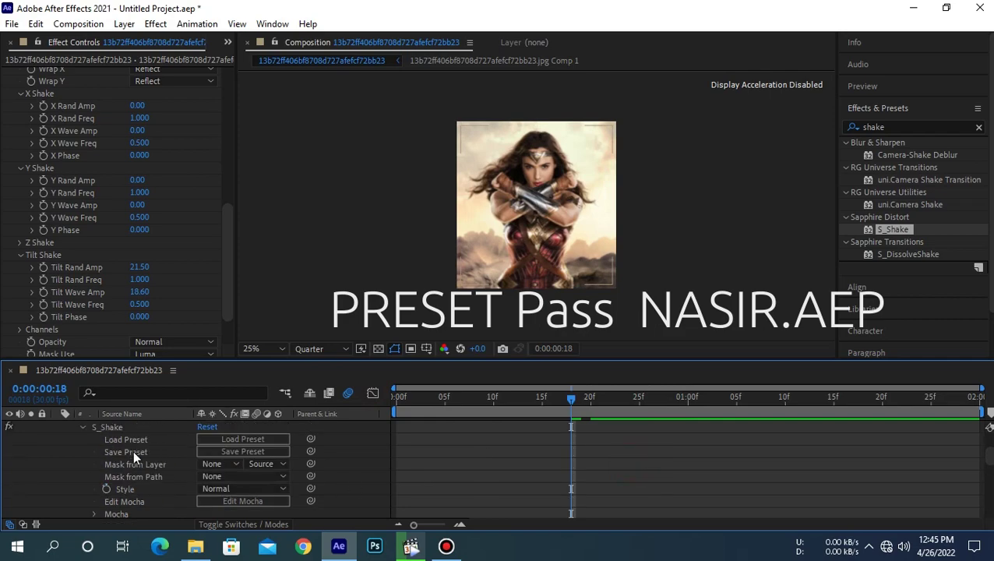
{"action": "scroll", "coordinate": [133, 449], "scroll_direction": "down", "scroll_amount": 2}
{"action": "left_click", "coordinate": [206, 465]}
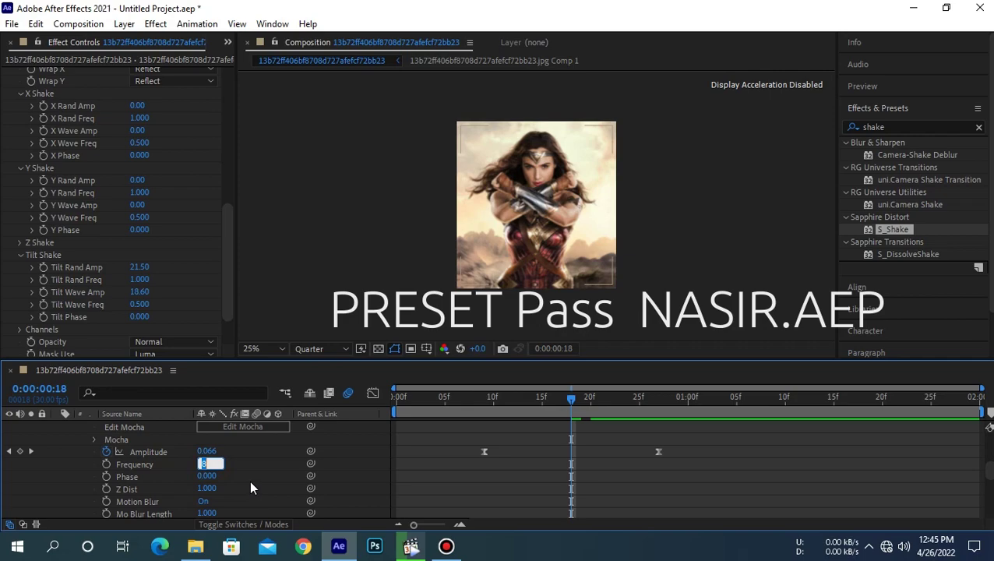
{"action": "type", "text": "10"}
{"action": "key", "text": "Return"}
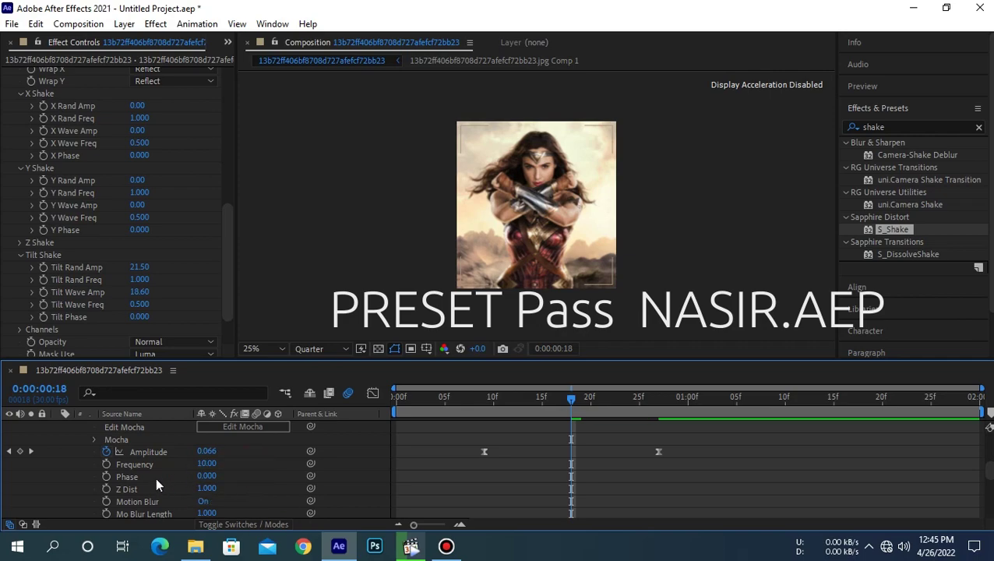
Select the S_Shake effect on layer 2
{"action": "scroll", "coordinate": [156, 484], "scroll_direction": "up", "scroll_amount": 2}
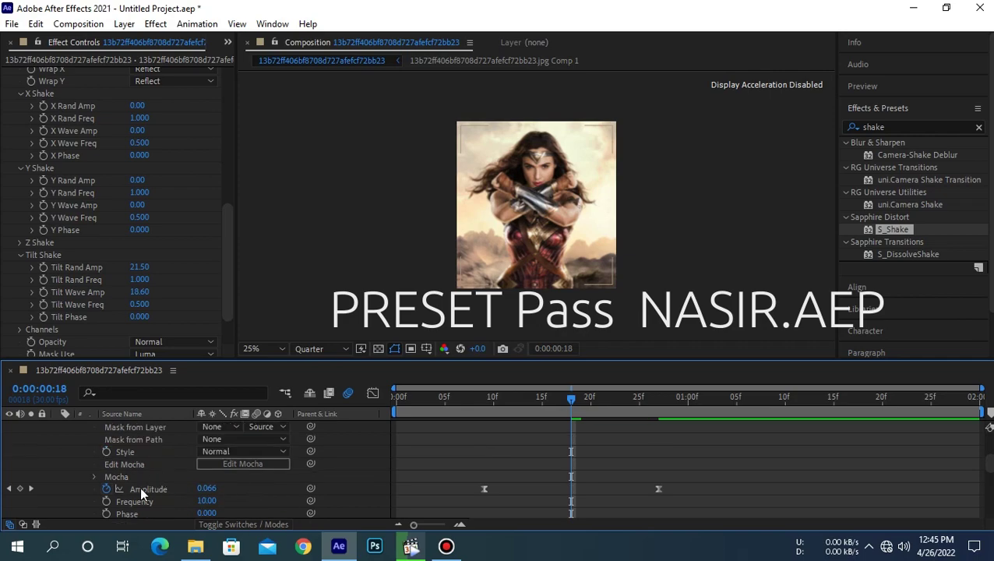
{"action": "scroll", "coordinate": [139, 486], "scroll_direction": "up", "scroll_amount": 3}
{"action": "left_click", "coordinate": [109, 464]}
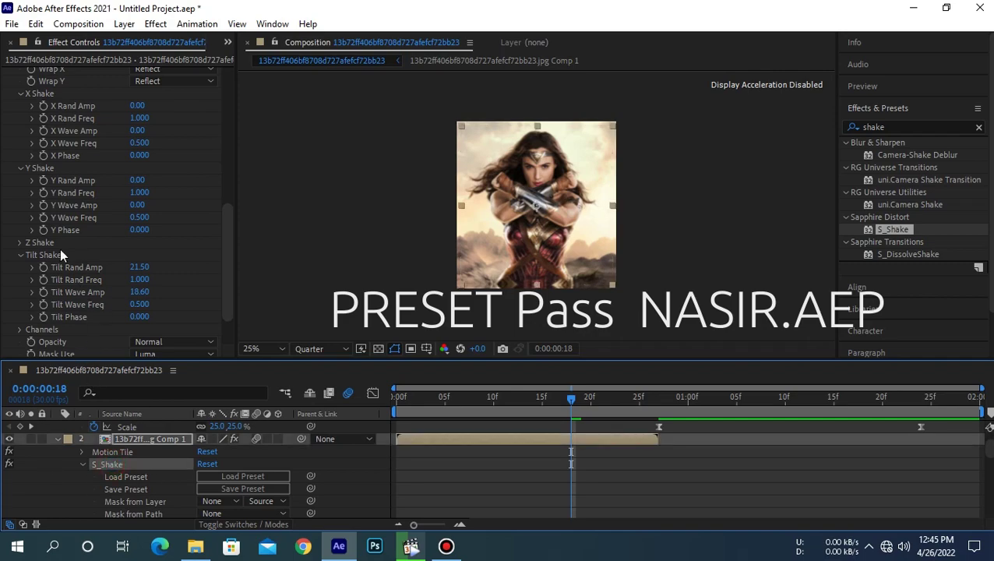
{"action": "scroll", "coordinate": [60, 255], "scroll_direction": "up", "scroll_amount": 3}
{"action": "scroll", "coordinate": [38, 224], "scroll_direction": "up", "scroll_amount": 4}
Copy the S_Shake effect and paste it onto the second photo layer at frame 27
{"action": "scroll", "coordinate": [46, 179], "scroll_direction": "up", "scroll_amount": 2}
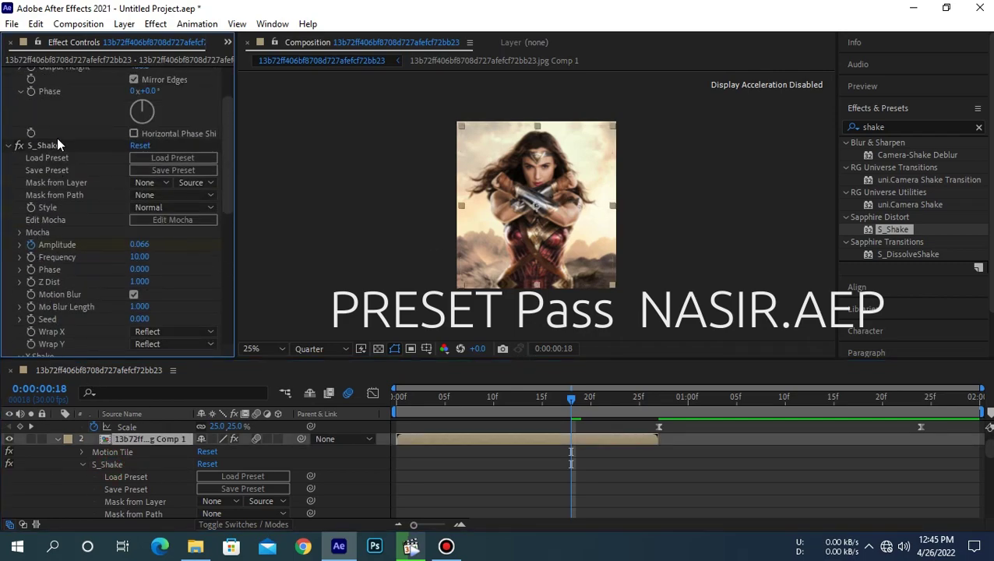
{"action": "left_click", "coordinate": [48, 145]}
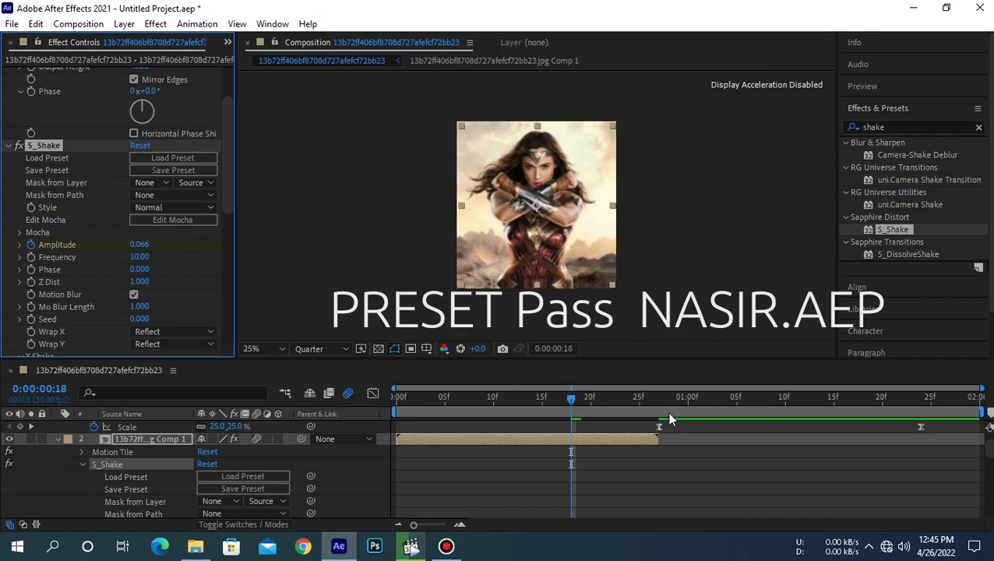
{"action": "key", "text": "o"}
{"action": "key", "text": "ctrl+v"}
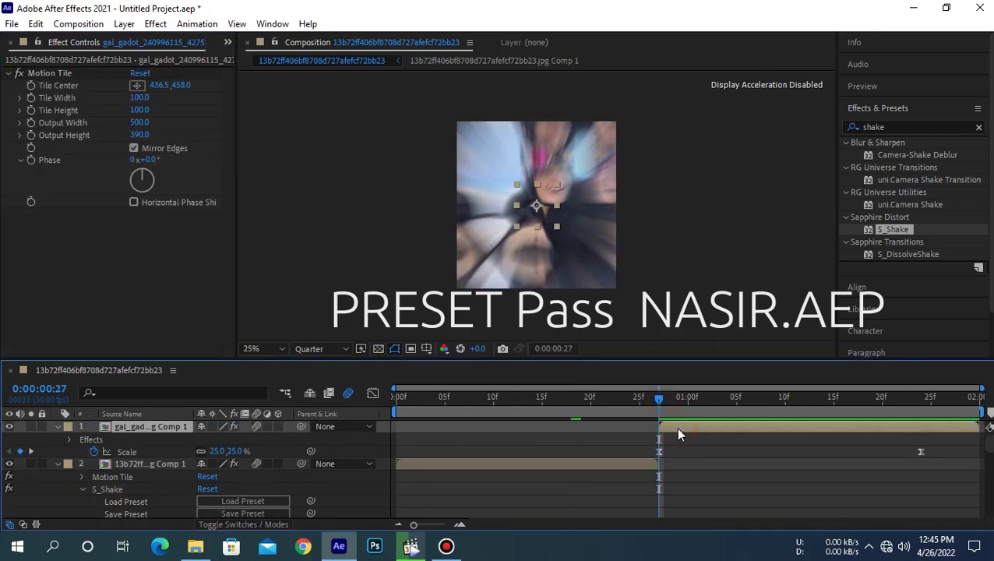
{"action": "key", "text": "ctrl+v"}
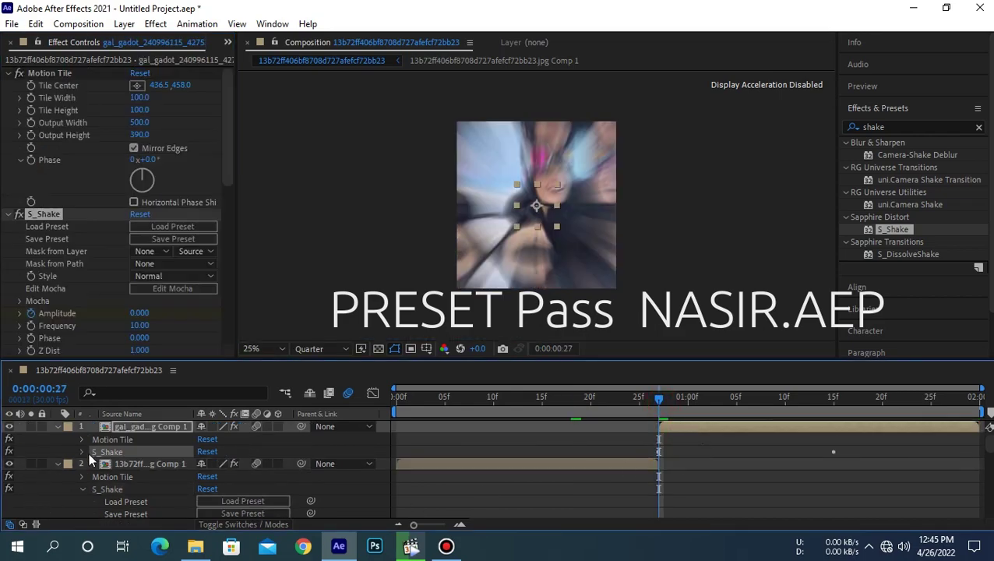
{"action": "left_click", "coordinate": [83, 452]}
{"action": "scroll", "coordinate": [633, 480], "scroll_direction": "down", "scroll_amount": 3}
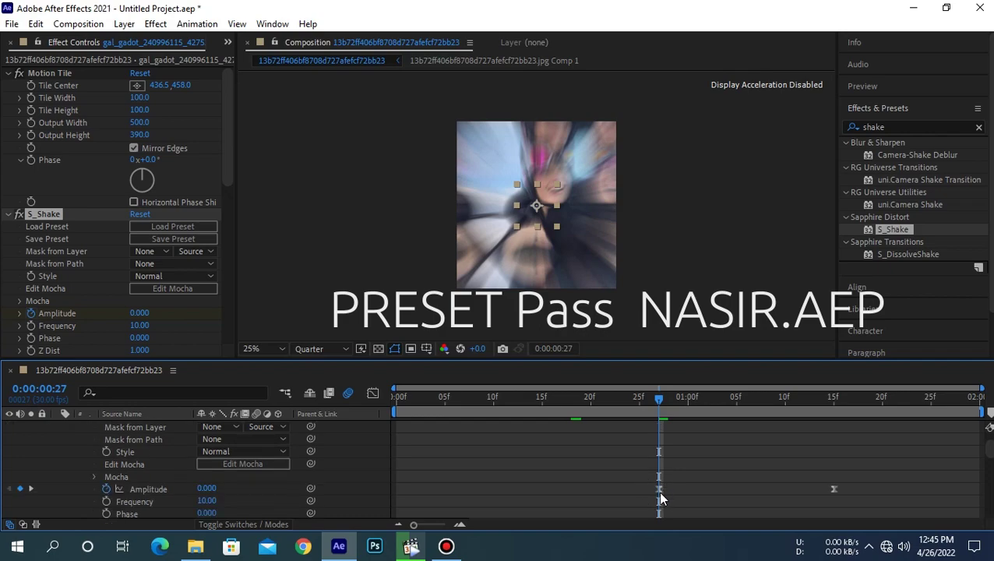
{"action": "mouse_move", "coordinate": [657, 490]}
{"action": "left_mouse_down"}
{"action": "mouse_move", "coordinate": [829, 491]}
{"action": "mouse_move", "coordinate": [663, 490]}
{"action": "left_mouse_up"}
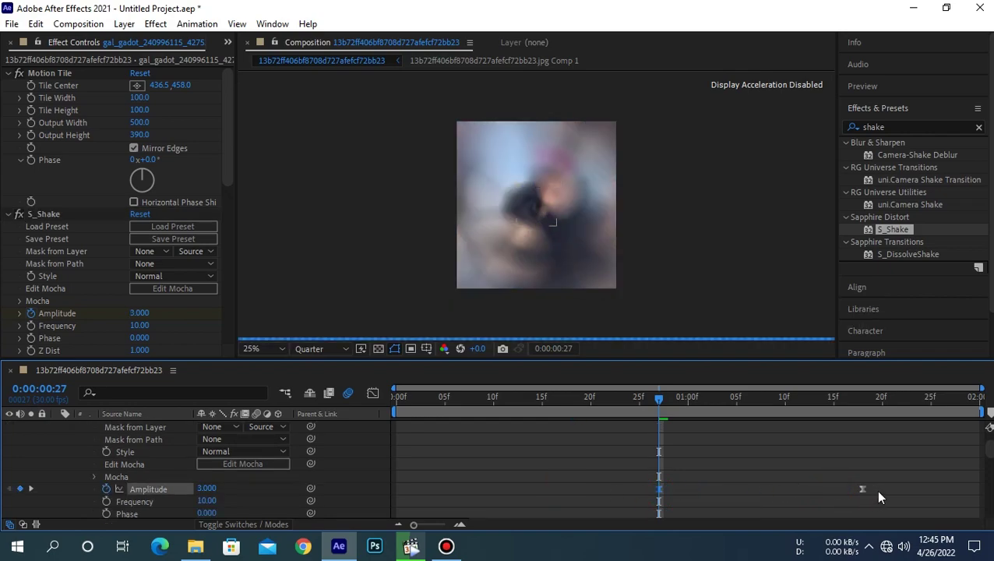
Drag the Amplitude Bezier handles so the curve plunges steeply from 3 toward 0
{"action": "left_click", "coordinate": [374, 394]}
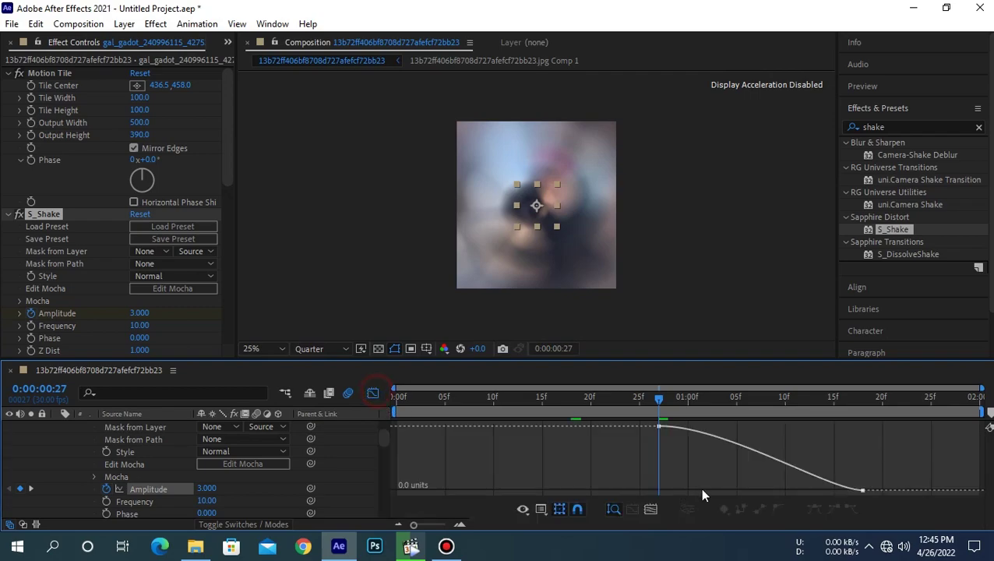
{"action": "left_click", "coordinate": [659, 426]}
{"action": "left_click_drag", "start_coordinate": [723, 427], "coordinate": [661, 461]}
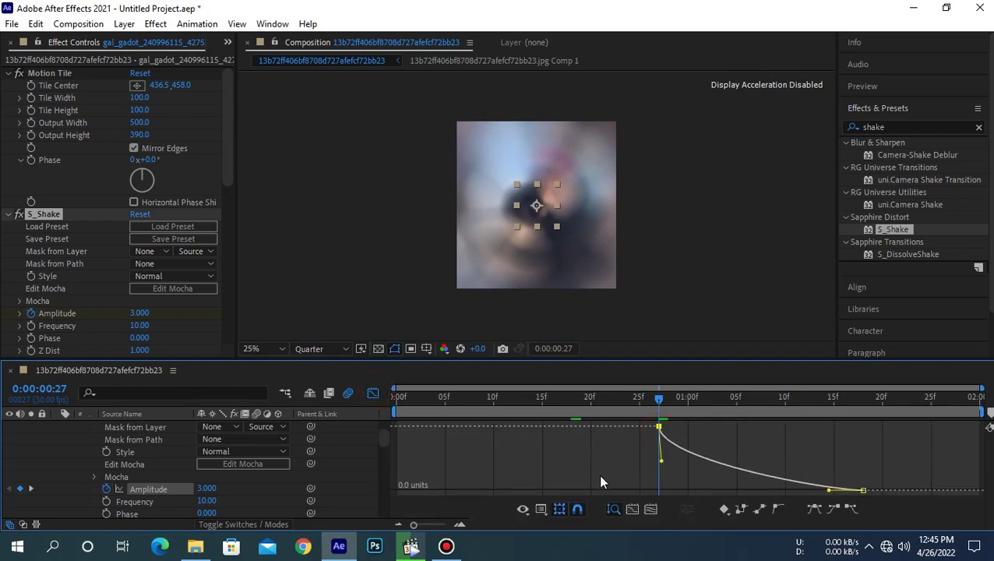
{"action": "left_click_drag", "start_coordinate": [600, 482], "coordinate": [594, 487]}
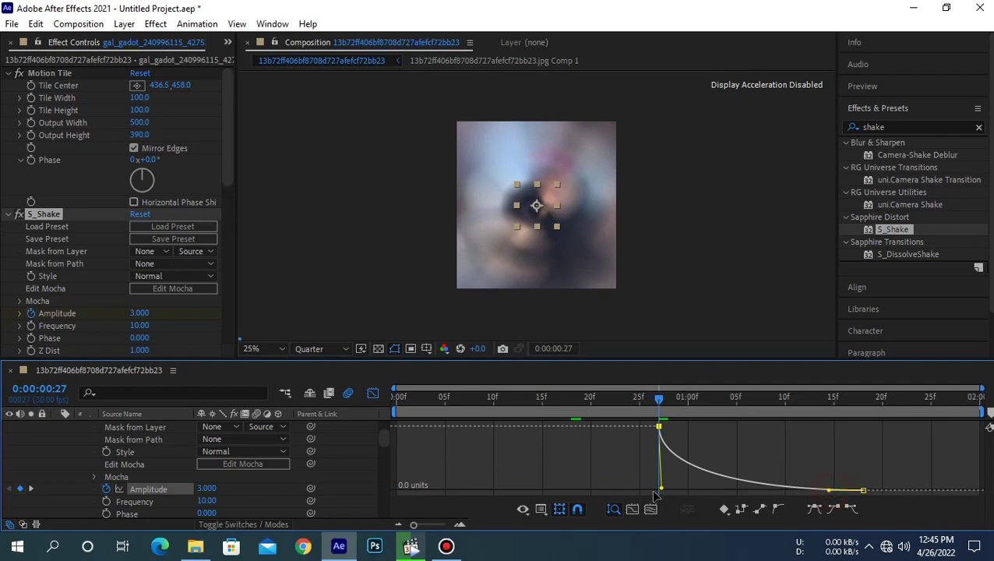
{"action": "left_click_drag", "start_coordinate": [828, 490], "coordinate": [655, 490]}
{"action": "mouse_move", "coordinate": [664, 407]}
{"action": "left_mouse_down"}
{"action": "mouse_move", "coordinate": [723, 407]}
{"action": "mouse_move", "coordinate": [388, 415]}
{"action": "left_mouse_up"}
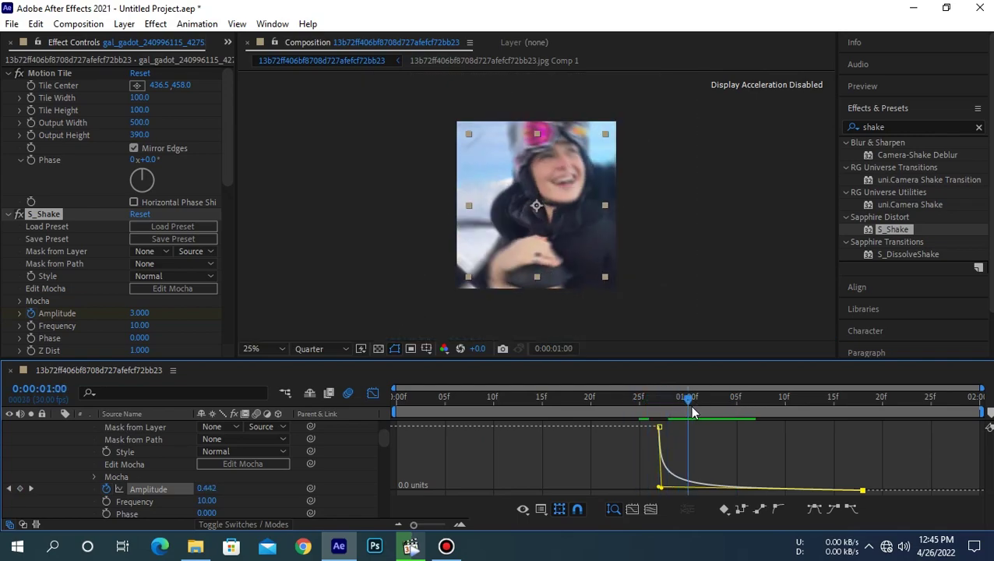
Preview the tilt-shake transition, then switch from the graph back to the layer bars
{"action": "left_click", "coordinate": [912, 86]}
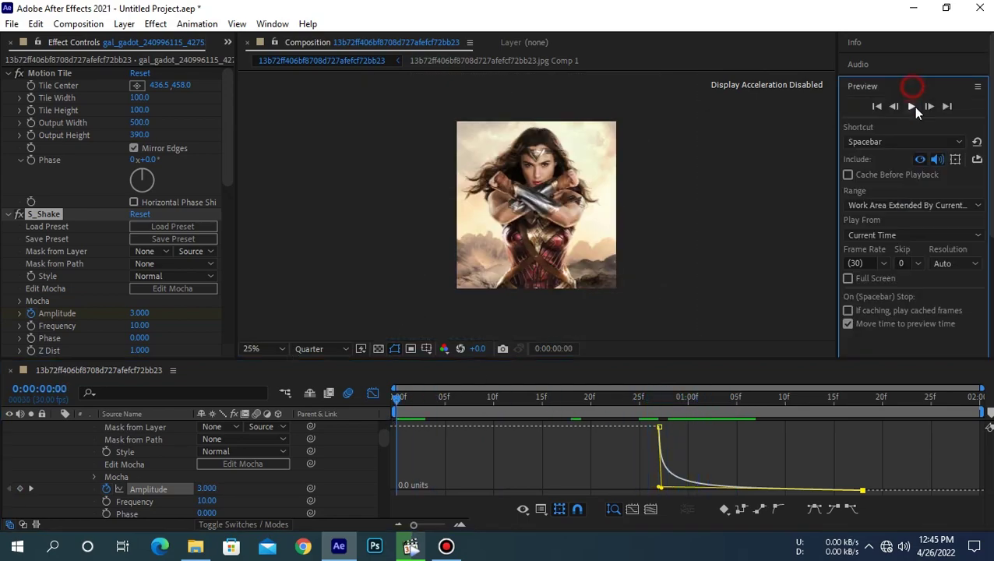
{"action": "left_click", "coordinate": [912, 108]}
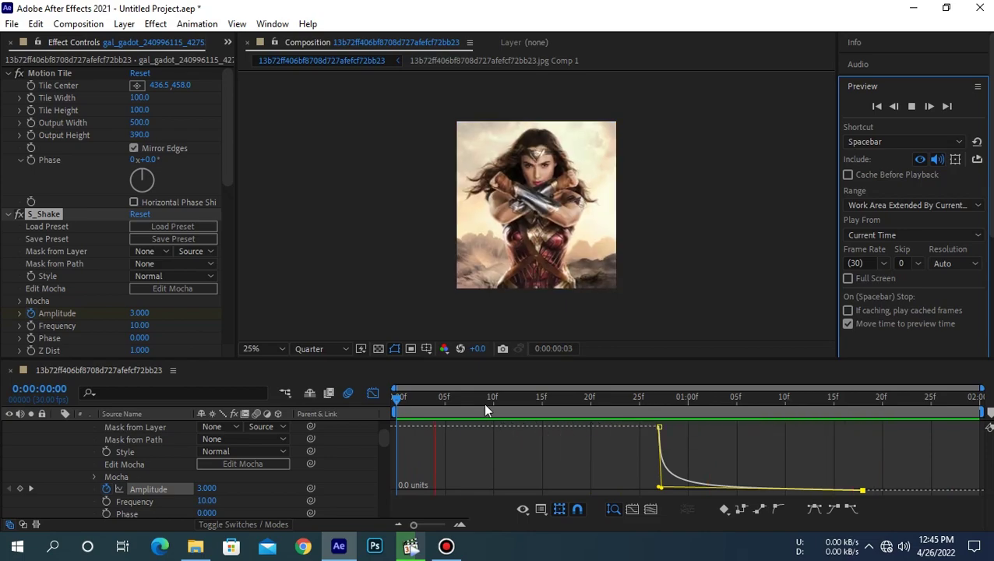
{"action": "left_click_drag", "start_coordinate": [483, 402], "coordinate": [400, 401]}
{"action": "left_click", "coordinate": [440, 435]}
{"action": "left_click", "coordinate": [373, 392]}
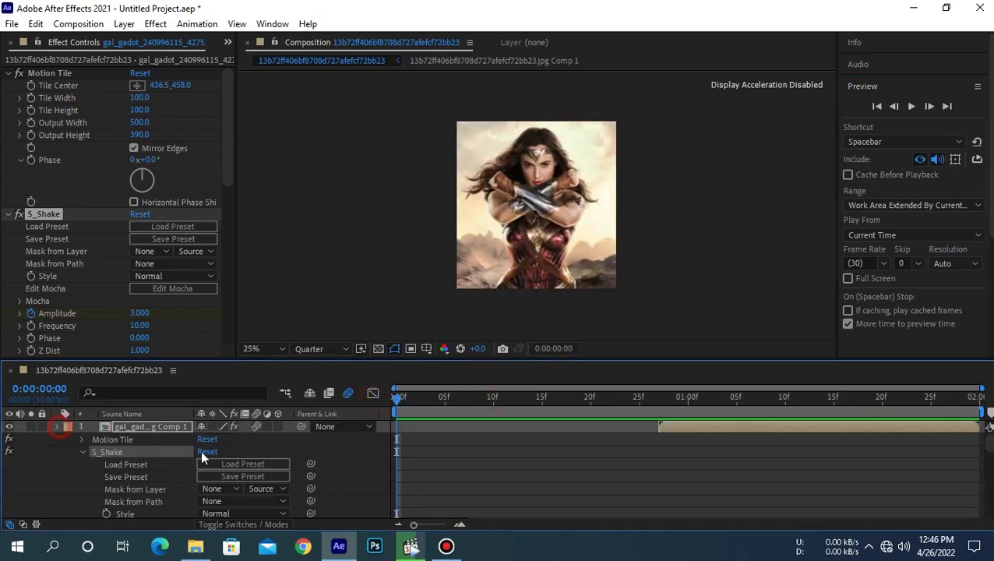
{"action": "mouse_move", "coordinate": [440, 399]}
{"action": "left_mouse_down"}
{"action": "mouse_move", "coordinate": [862, 401]}
{"action": "mouse_move", "coordinate": [402, 432]}
{"action": "left_mouse_up"}
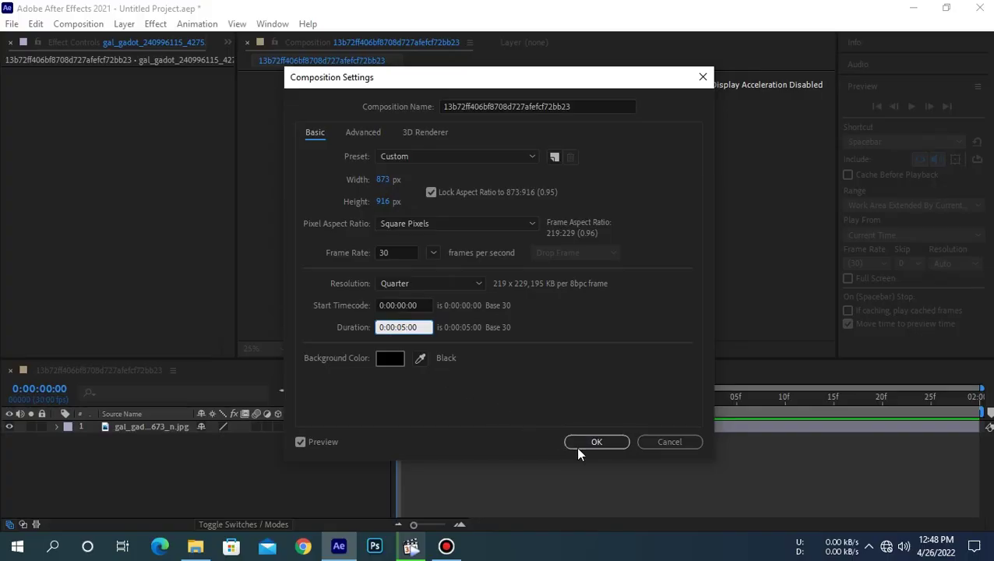
Confirm the new composition and extend the photo layer to the 5:00 end
{"action": "left_click", "coordinate": [578, 447]}
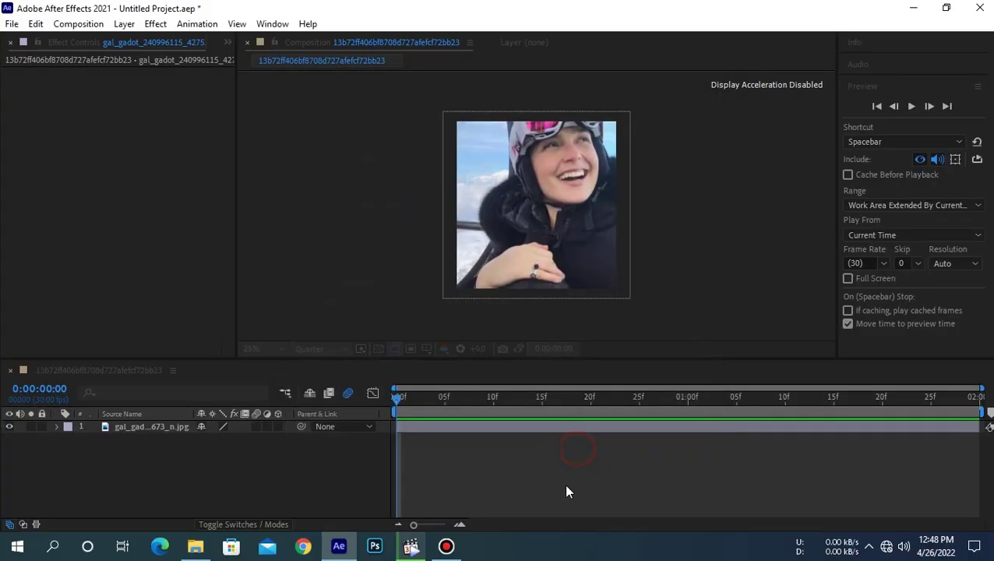
{"action": "left_click_drag", "start_coordinate": [434, 523], "coordinate": [412, 524]}
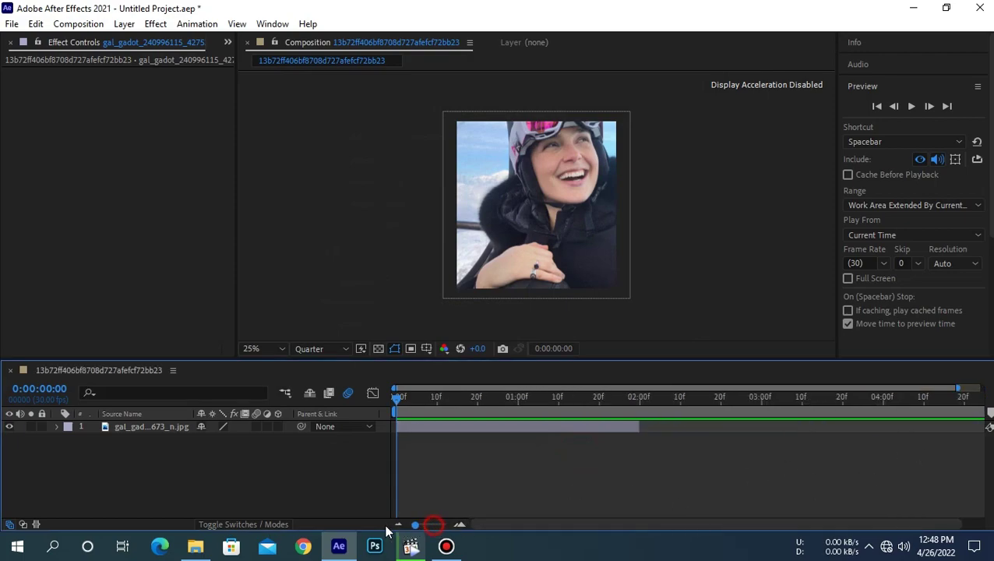
{"action": "left_click", "coordinate": [627, 425]}
{"action": "left_click_drag", "start_coordinate": [818, 426], "coordinate": [983, 425]}
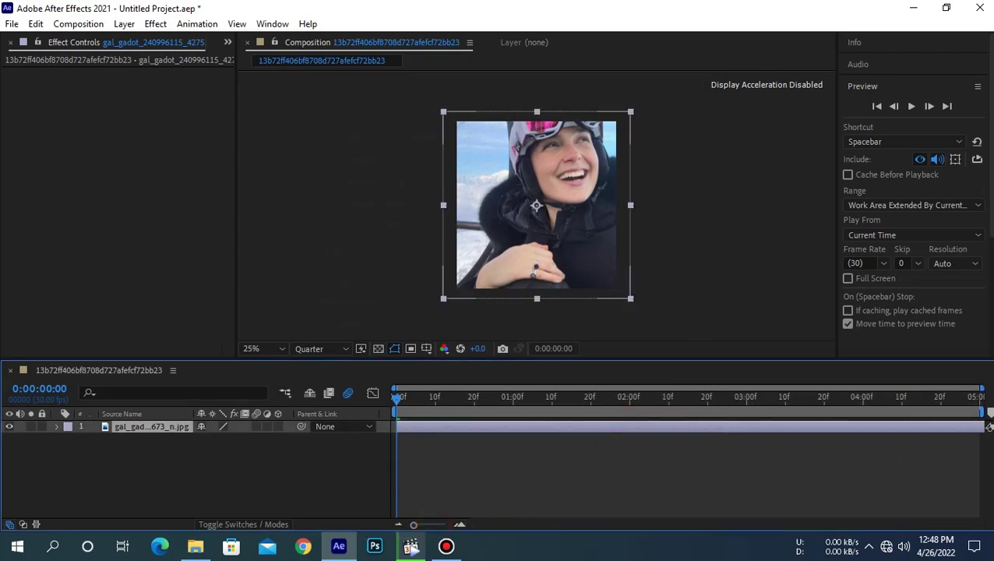
Pre-compose the photo layer into Comp 2 and bring up the Effects & Presets search
{"action": "right_click", "coordinate": [808, 428]}
{"action": "left_click", "coordinate": [850, 452]}
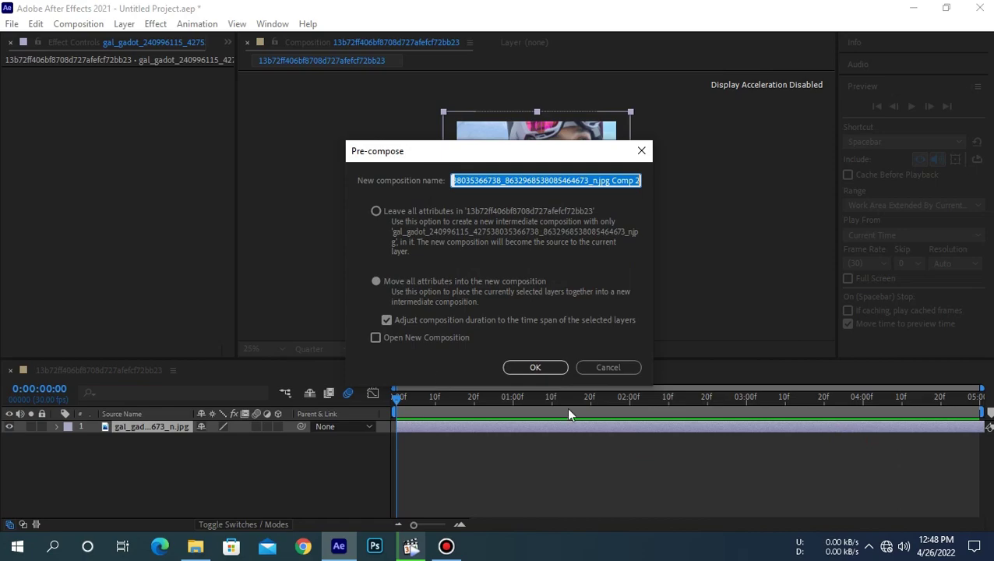
{"action": "left_click", "coordinate": [538, 367]}
{"action": "left_click", "coordinate": [486, 427]}
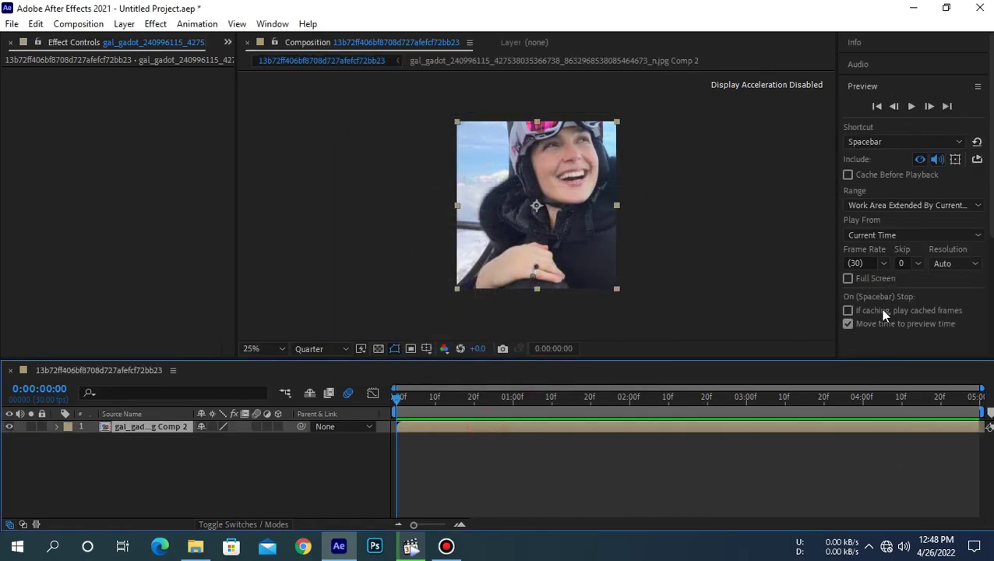
{"action": "scroll", "coordinate": [882, 308], "scroll_direction": "down", "scroll_amount": 3}
{"action": "left_click", "coordinate": [882, 305]}
{"action": "left_click", "coordinate": [915, 127]}
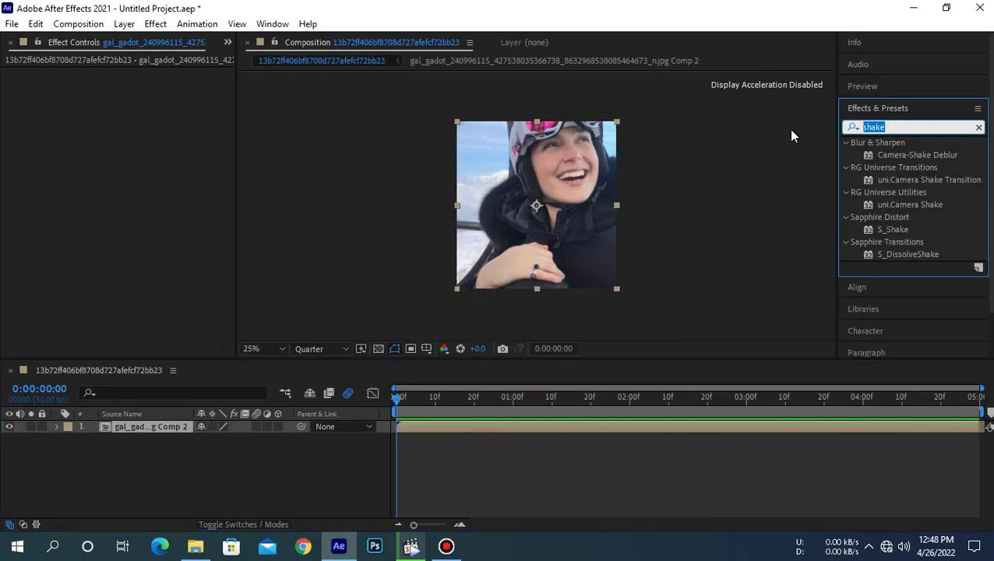
Apply Motion Tile to the nested photo layer with 440 × 410 output and Mirror Edges
{"action": "type", "text": "shake"}
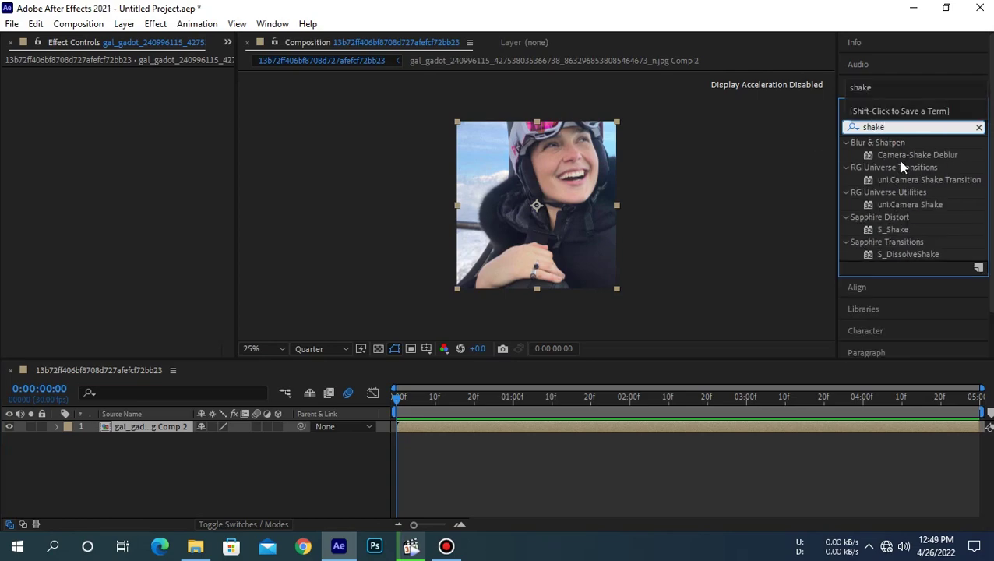
{"action": "left_click", "coordinate": [894, 127]}
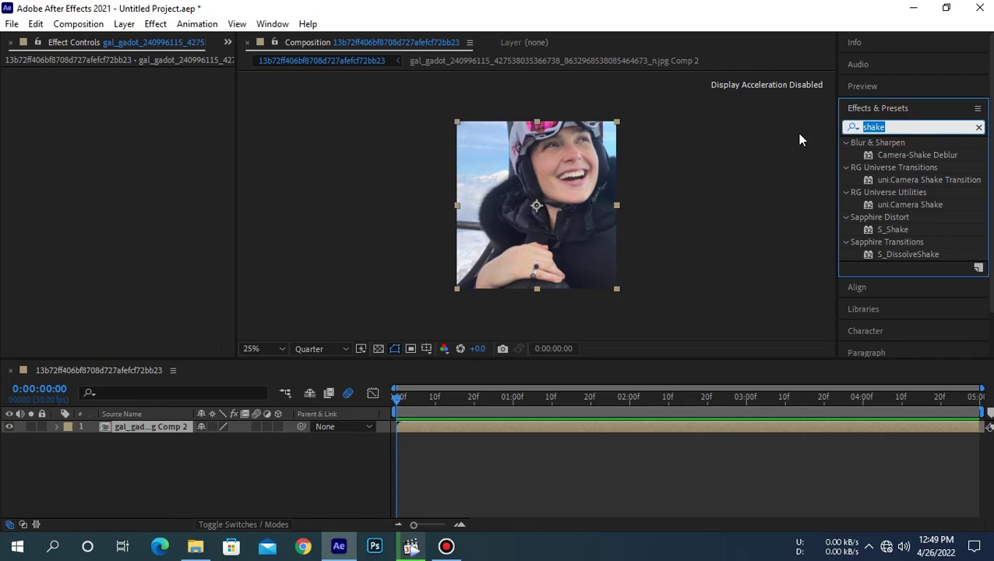
{"action": "type", "text": "motion"}
{"action": "scroll", "coordinate": [870, 239], "scroll_direction": "down", "scroll_amount": 2}
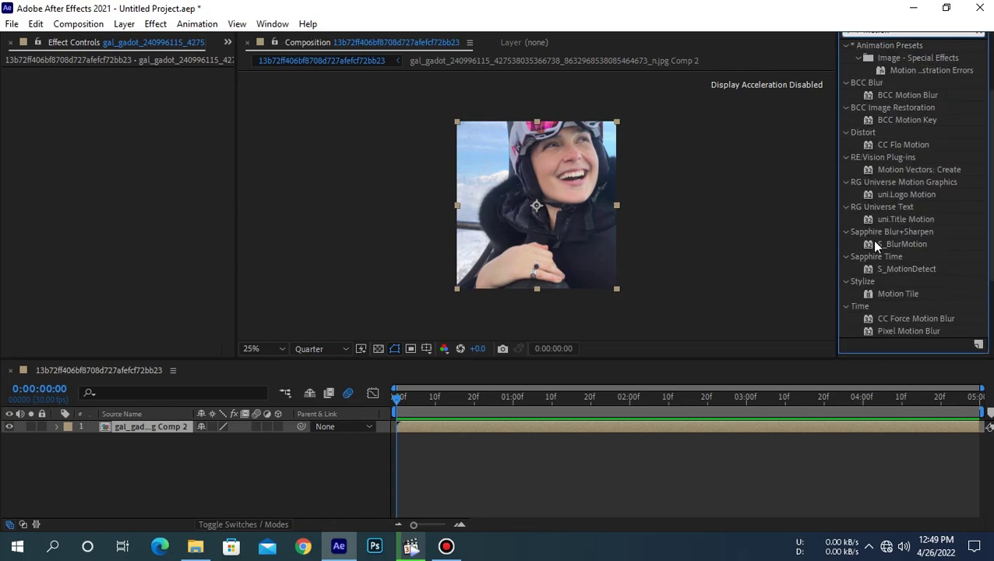
{"action": "left_click_drag", "start_coordinate": [885, 293], "coordinate": [180, 224]}
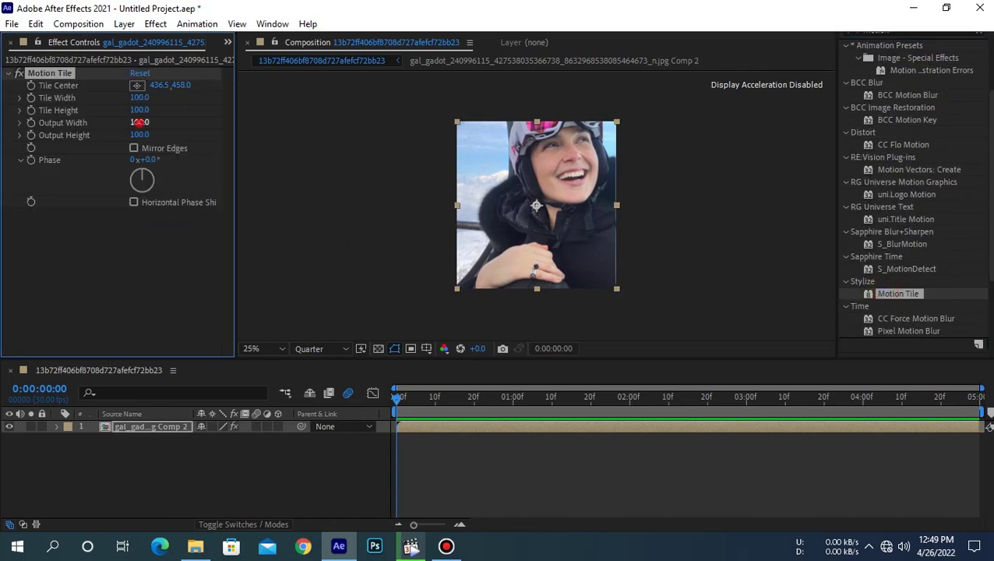
{"action": "left_click", "coordinate": [158, 148]}
{"action": "left_click", "coordinate": [121, 268]}
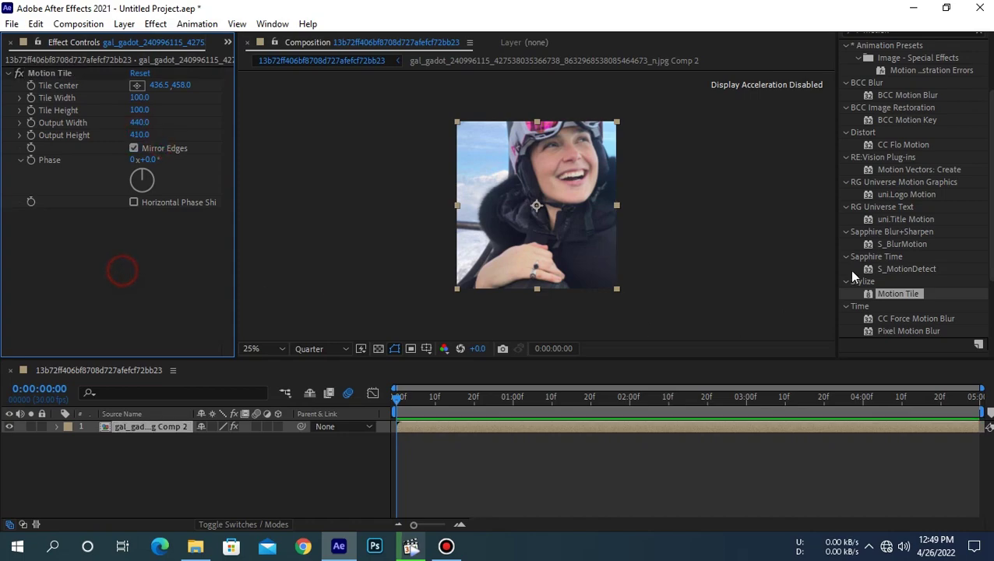
Search 'shake' and apply S_Shake to the nested photo layer
{"action": "scroll", "coordinate": [880, 218], "scroll_direction": "up", "scroll_amount": 2}
{"action": "left_click", "coordinate": [896, 127]}
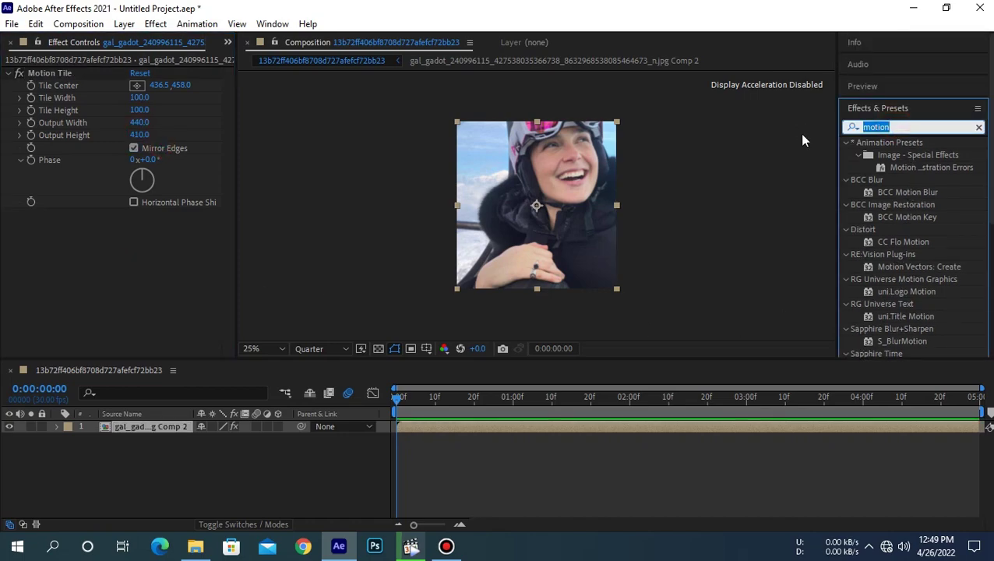
{"action": "type", "text": "shake"}
{"action": "left_click_drag", "start_coordinate": [893, 229], "coordinate": [138, 277]}
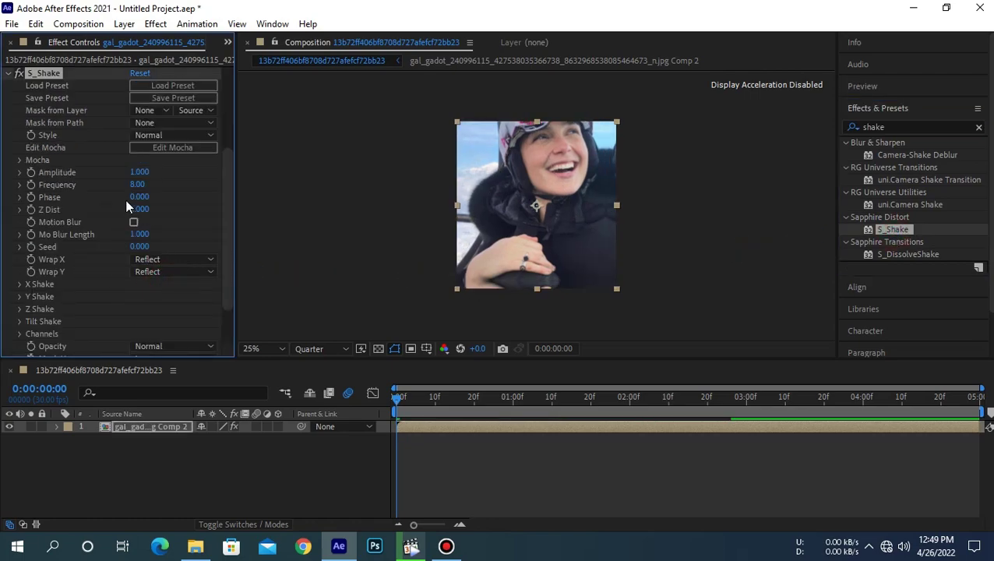
Set S_Shake Amplitude to 0.3, Frequency to 1 and X Rand Amp to 81
{"action": "left_click", "coordinate": [140, 172]}
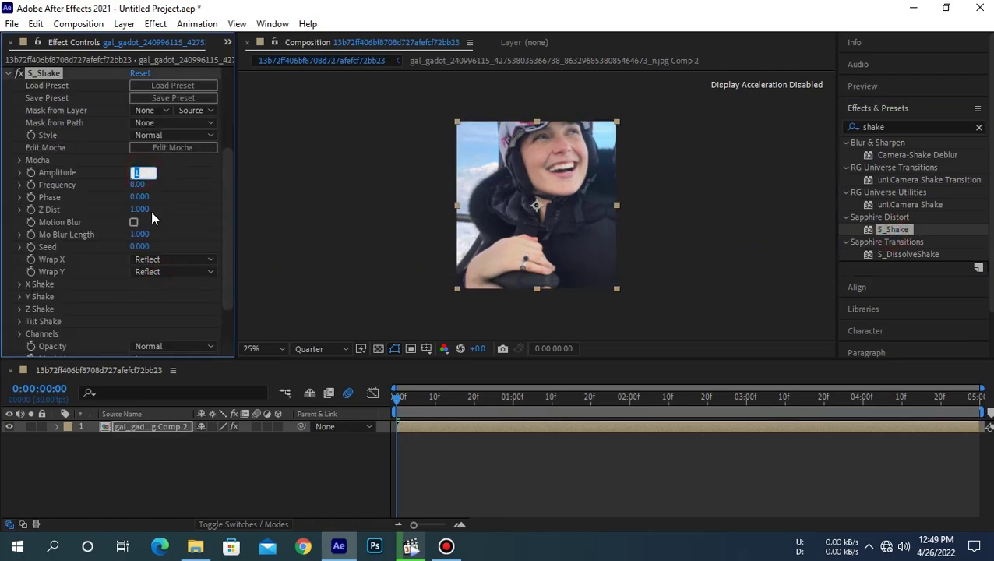
{"action": "type", "text": "0.300"}
{"action": "left_click", "coordinate": [204, 180]}
{"action": "left_click", "coordinate": [137, 184]}
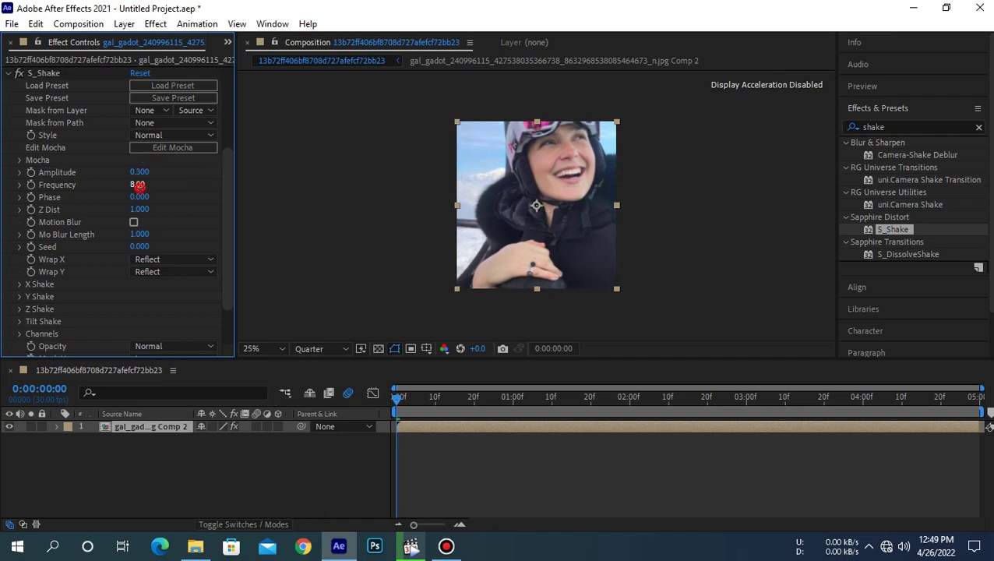
{"action": "type", "text": "1"}
{"action": "left_click_drag", "start_coordinate": [138, 296], "coordinate": [70, 309]}
Set Y Rand Amp to 74 and Tilt Rand Amp to 5
{"action": "scroll", "coordinate": [91, 295], "scroll_direction": "down", "scroll_amount": 2}
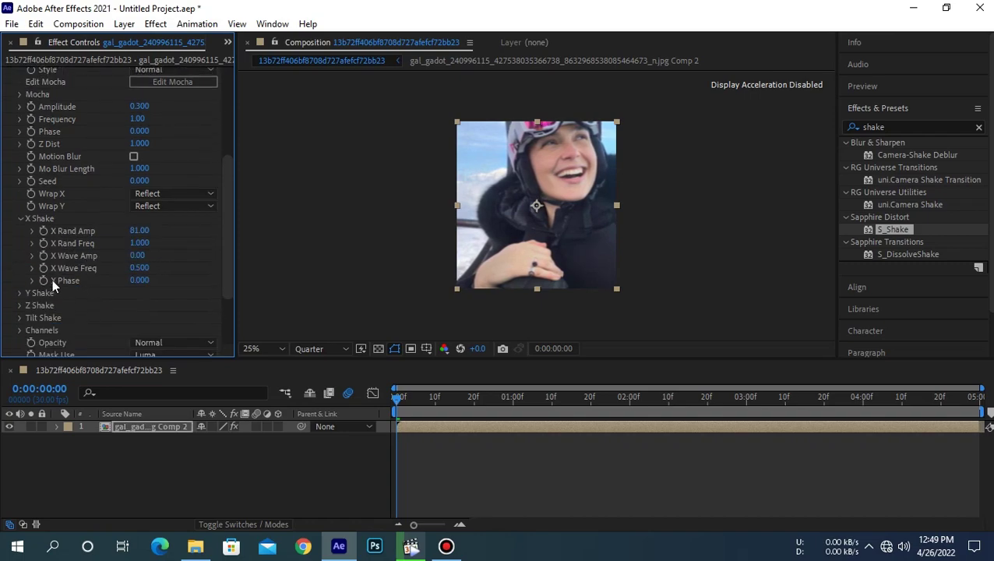
{"action": "left_click", "coordinate": [21, 288]}
{"action": "left_click_drag", "start_coordinate": [126, 297], "coordinate": [121, 300]}
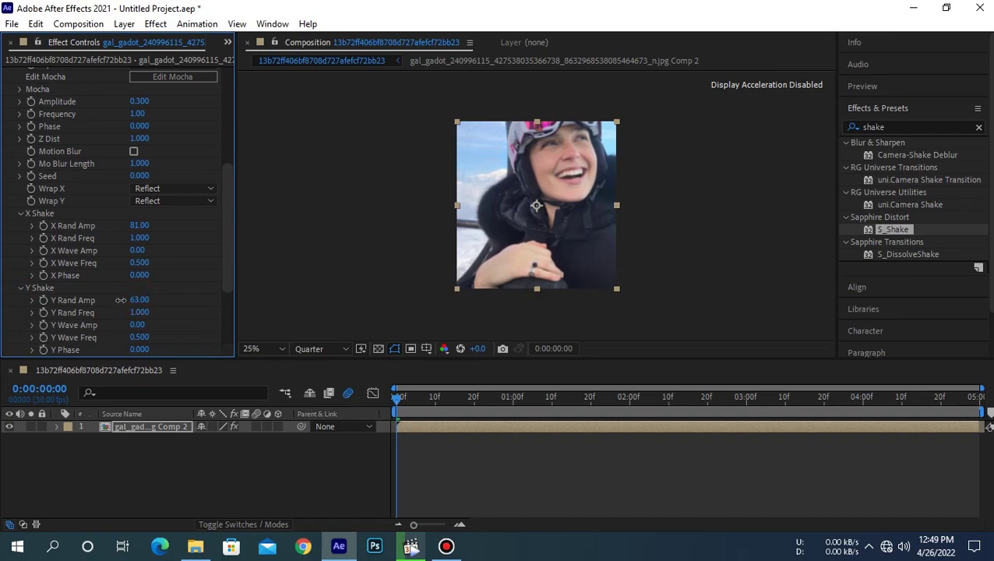
{"action": "scroll", "coordinate": [88, 252], "scroll_direction": "down", "scroll_amount": 2}
{"action": "scroll", "coordinate": [44, 309], "scroll_direction": "down", "scroll_amount": 1}
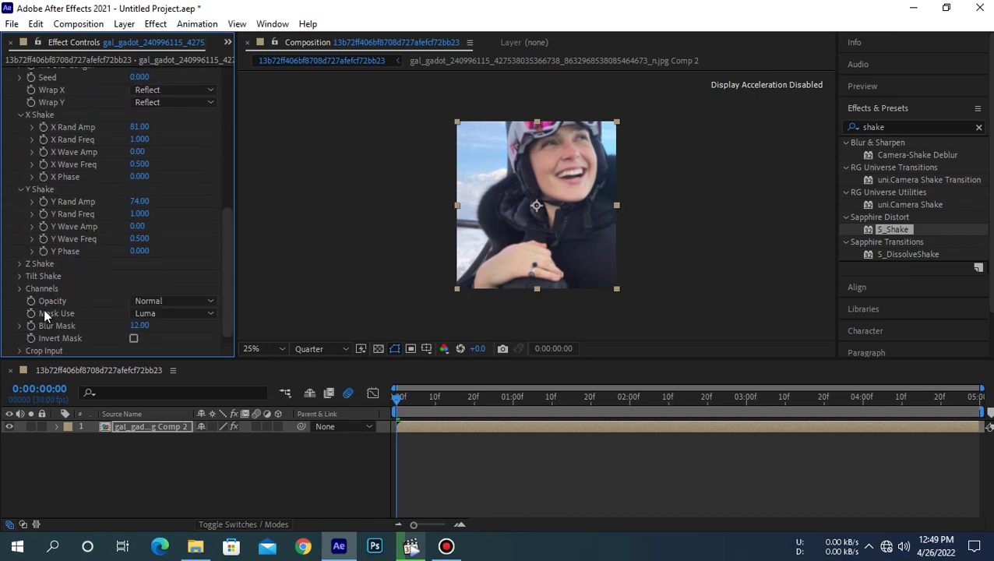
{"action": "left_click", "coordinate": [20, 276]}
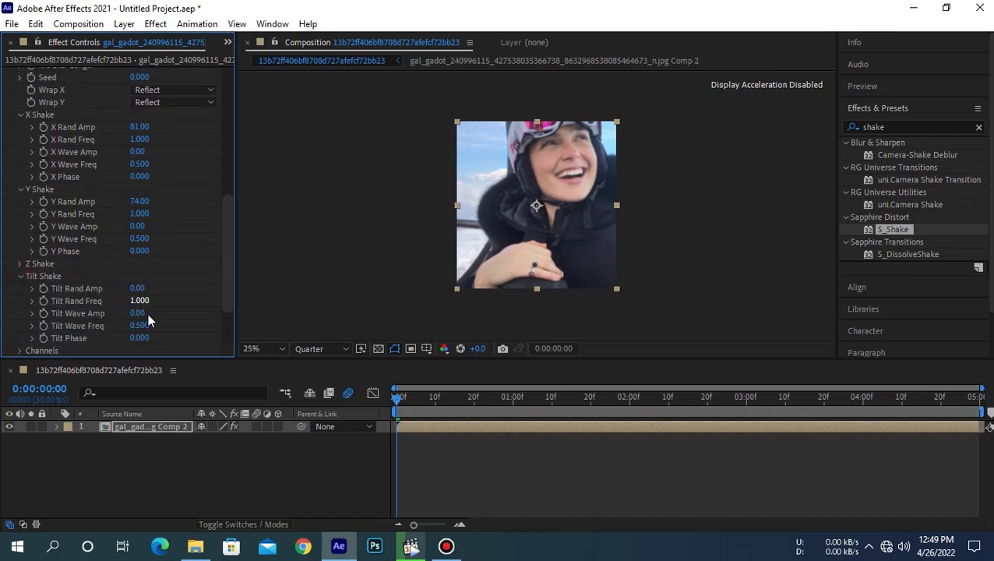
{"action": "left_click", "coordinate": [135, 289]}
{"action": "type", "text": "5"}
{"action": "left_click", "coordinate": [450, 471]}
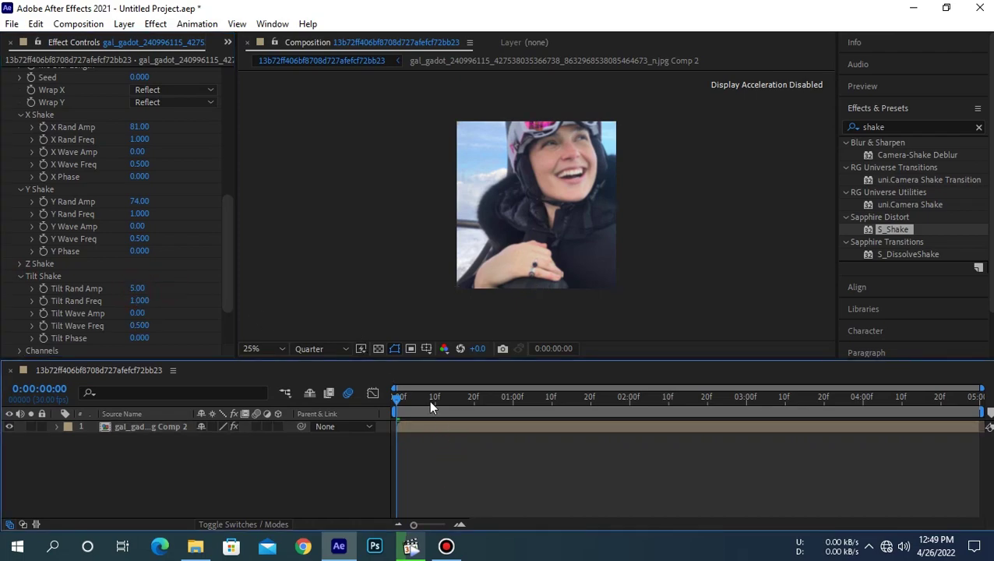
{"action": "left_click", "coordinate": [897, 90]}
Preview the slow shake, raise Amplitude to 0.44 and Frequency to 1.70, and replay
{"action": "left_click", "coordinate": [909, 106]}
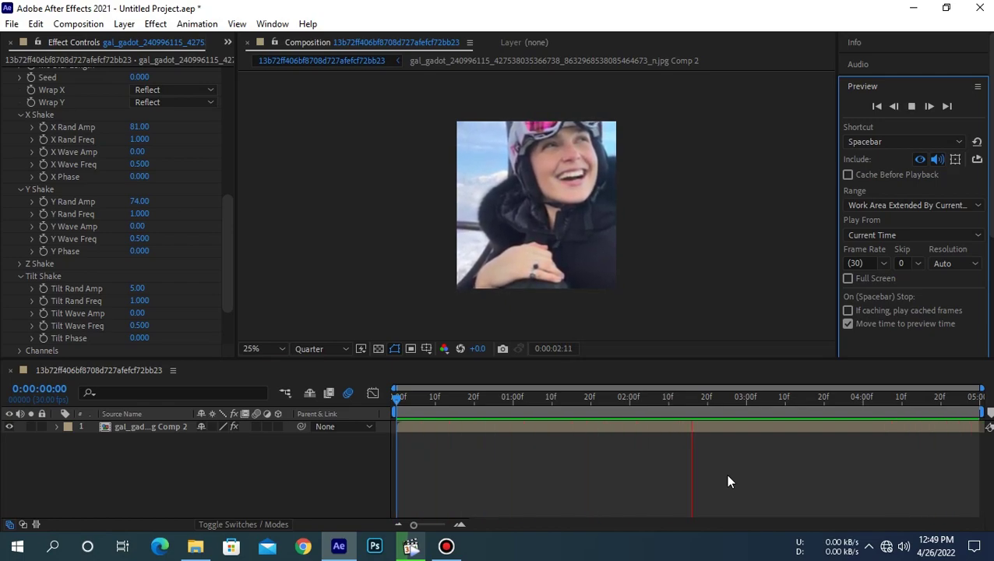
{"action": "left_click", "coordinate": [427, 404]}
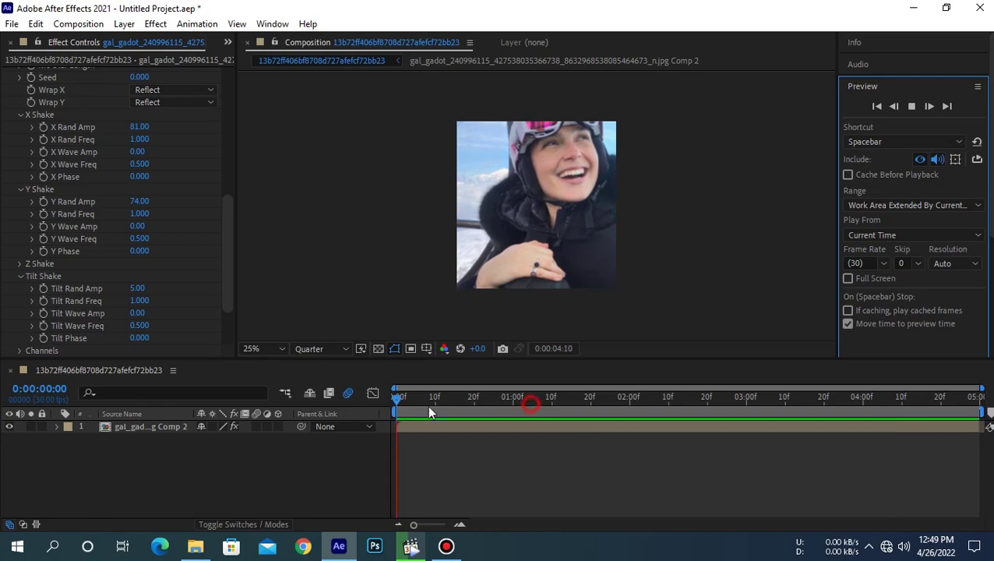
{"action": "scroll", "coordinate": [63, 214], "scroll_direction": "up", "scroll_amount": 3}
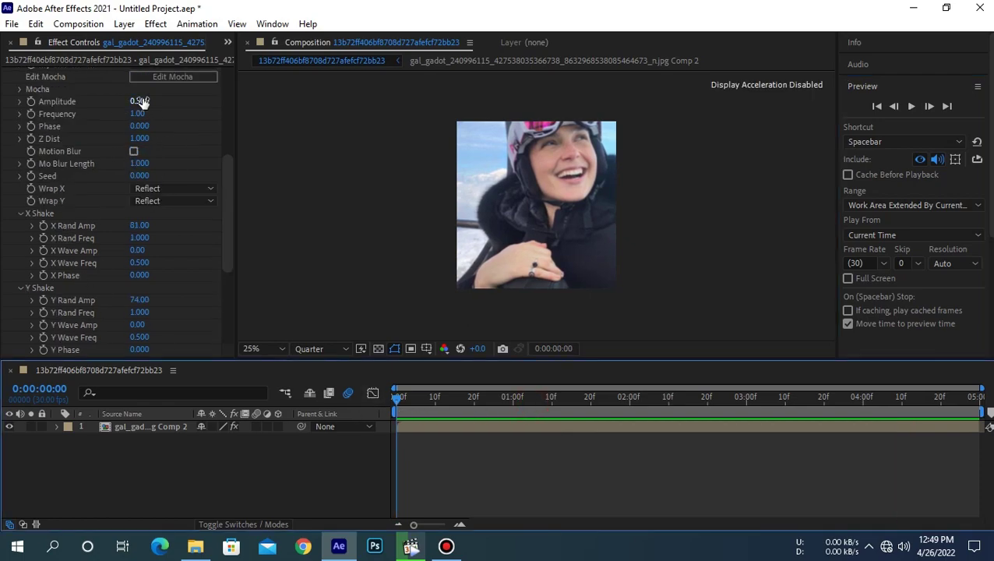
{"action": "left_click_drag", "start_coordinate": [143, 99], "coordinate": [150, 99]}
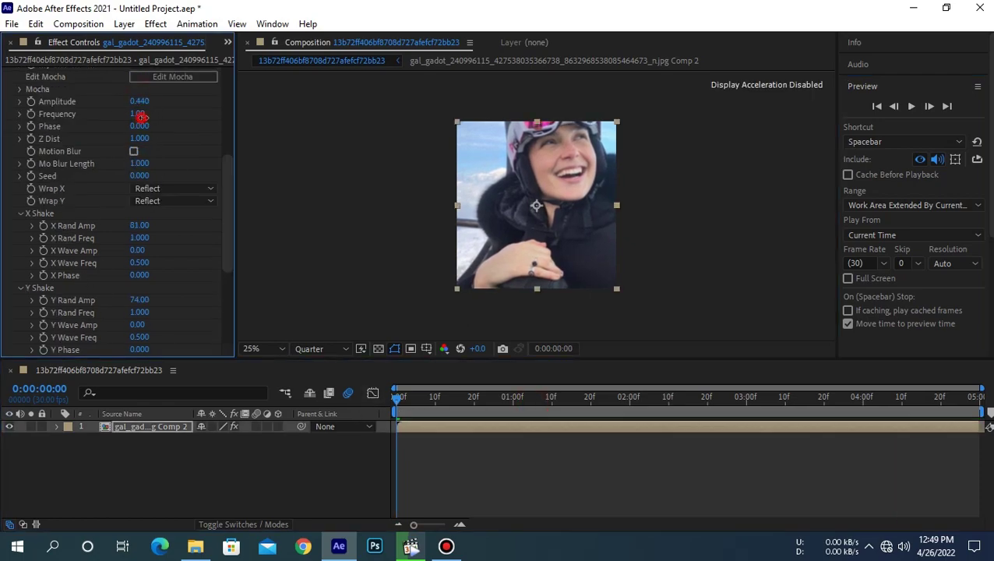
{"action": "left_click", "coordinate": [568, 503]}
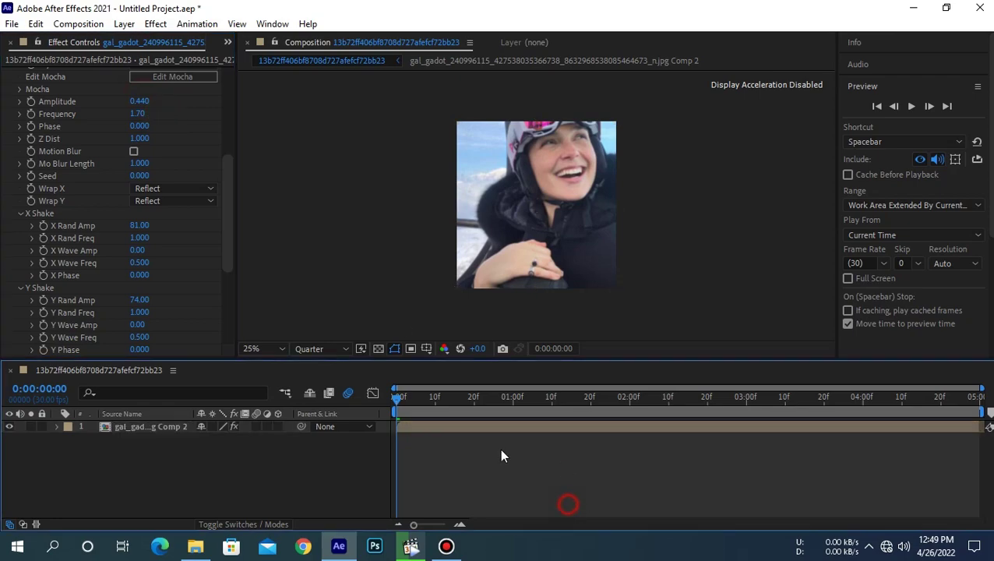
{"action": "left_click", "coordinate": [911, 106]}
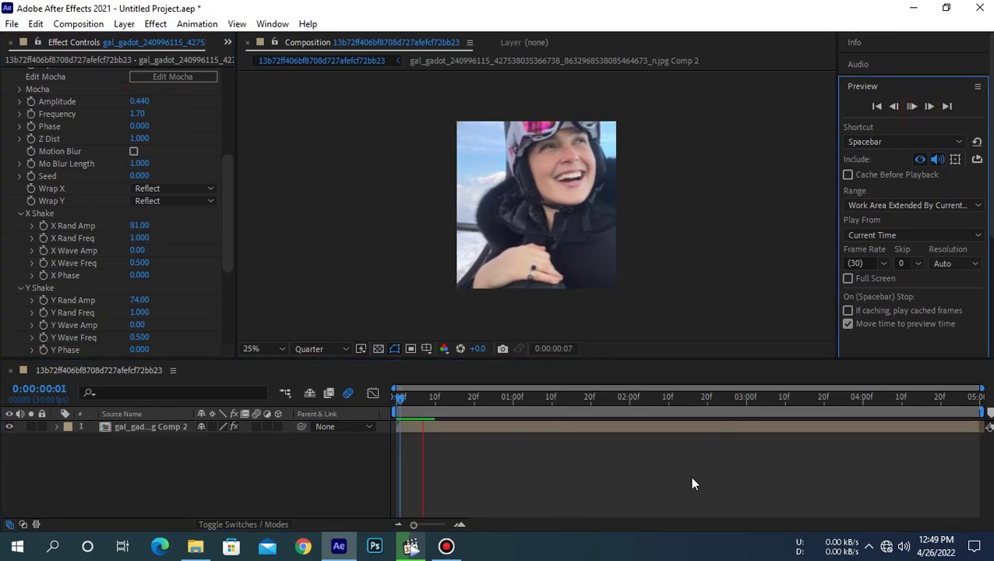
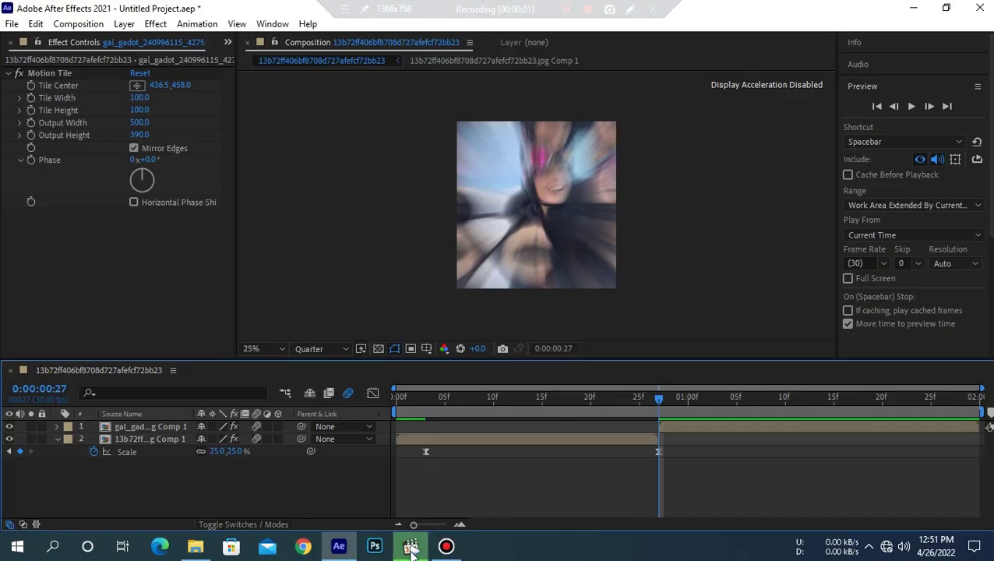
Bring the music player window to the front briefly, then put it away
{"action": "mouse_move", "coordinate": [411, 545]}
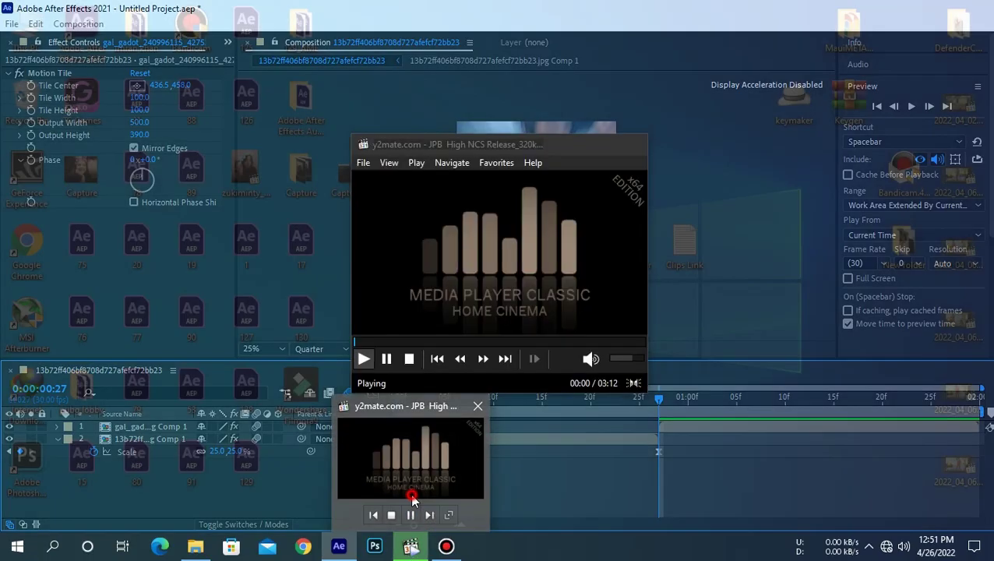
{"action": "left_click", "coordinate": [411, 479]}
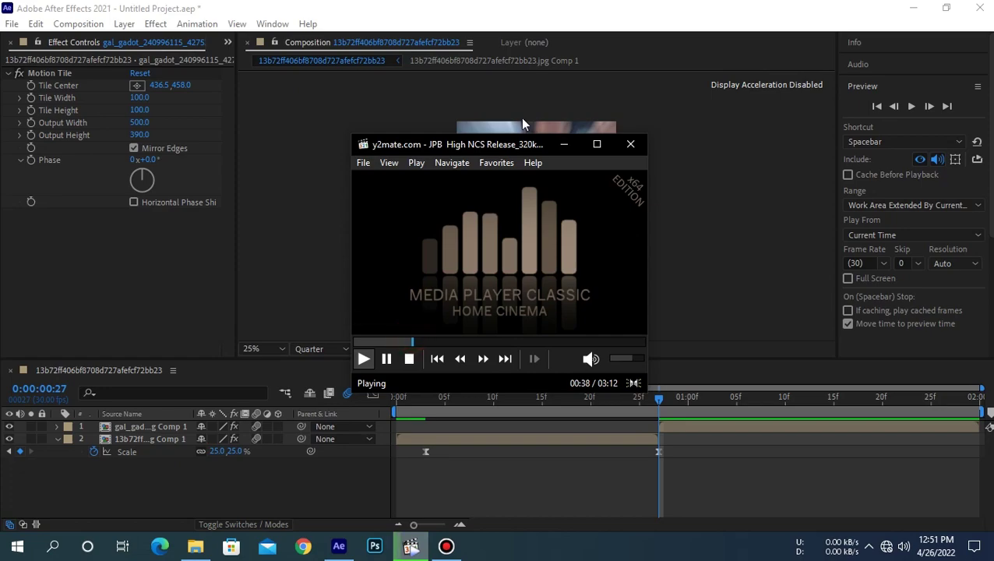
{"action": "left_click", "coordinate": [652, 250]}
At frame 27, ease layer 2's Scale speed curve into the transition keyframe
{"action": "left_click_drag", "start_coordinate": [571, 415], "coordinate": [355, 399]}
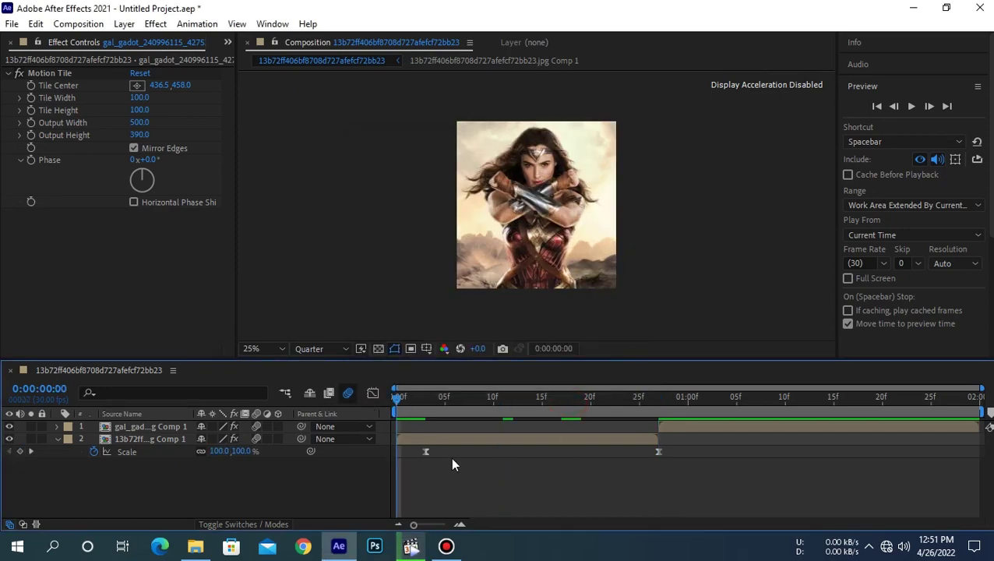
{"action": "left_click_drag", "start_coordinate": [427, 416], "coordinate": [657, 406]}
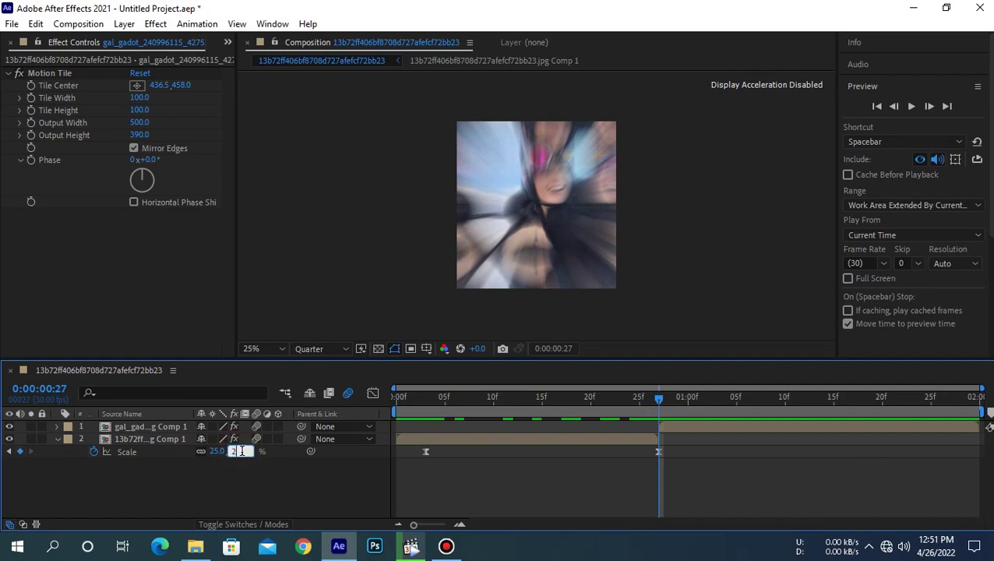
{"action": "left_click_drag", "start_coordinate": [704, 462], "coordinate": [408, 444]}
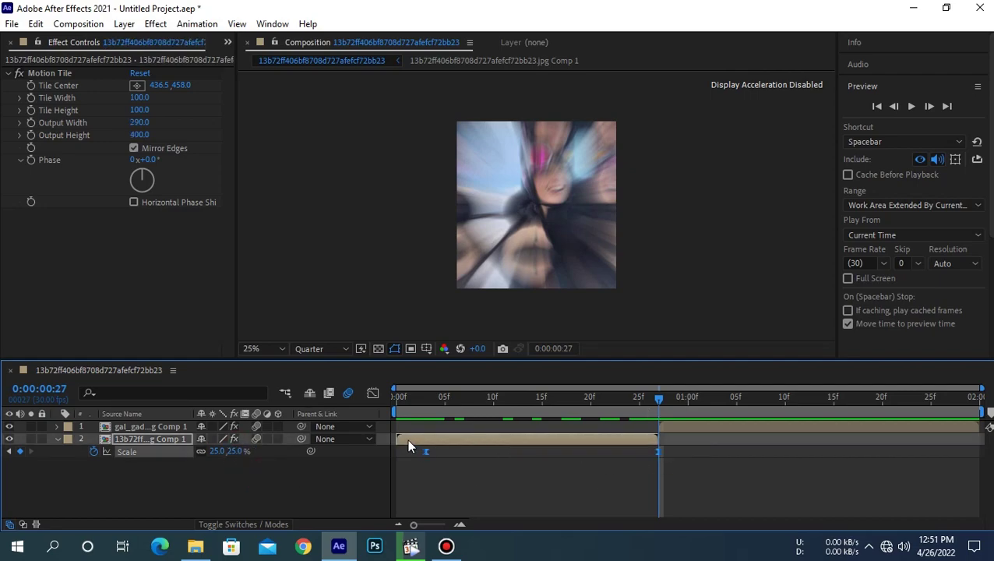
{"action": "left_click", "coordinate": [373, 393]}
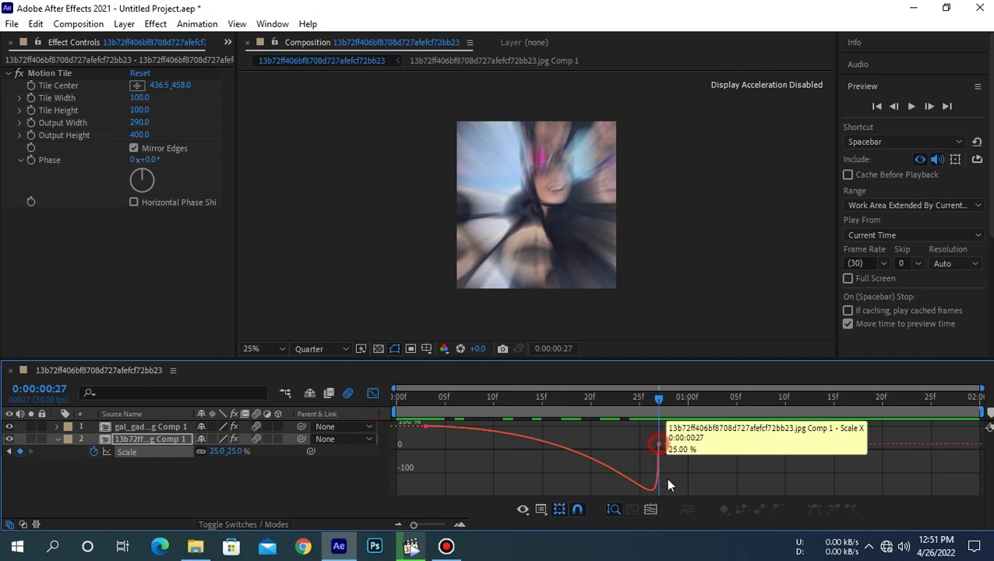
{"action": "mouse_move", "coordinate": [664, 478]}
{"action": "left_mouse_down"}
{"action": "mouse_move", "coordinate": [651, 489]}
{"action": "mouse_move", "coordinate": [672, 424]}
{"action": "mouse_move", "coordinate": [653, 428]}
{"action": "left_mouse_up"}
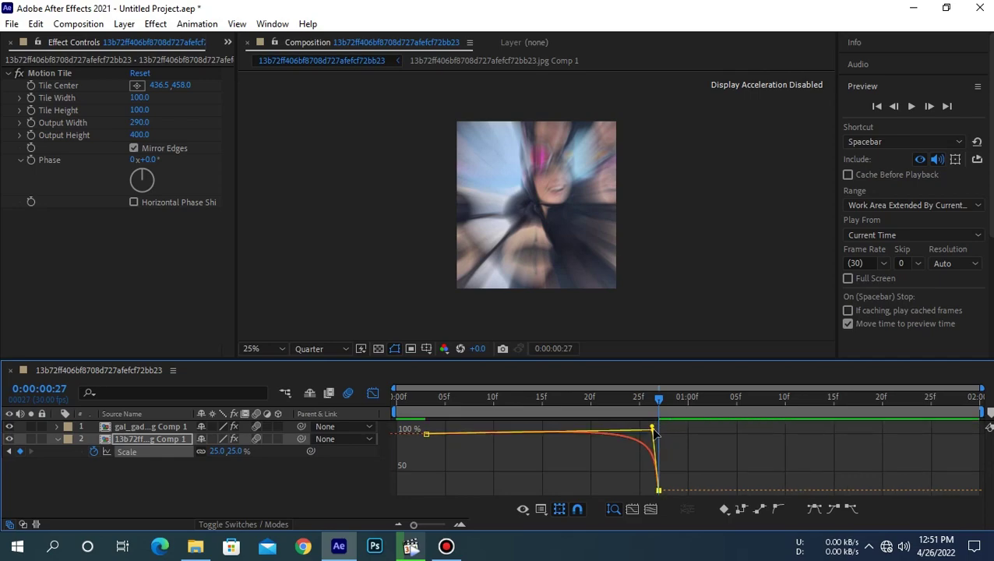
{"action": "left_click", "coordinate": [652, 428]}
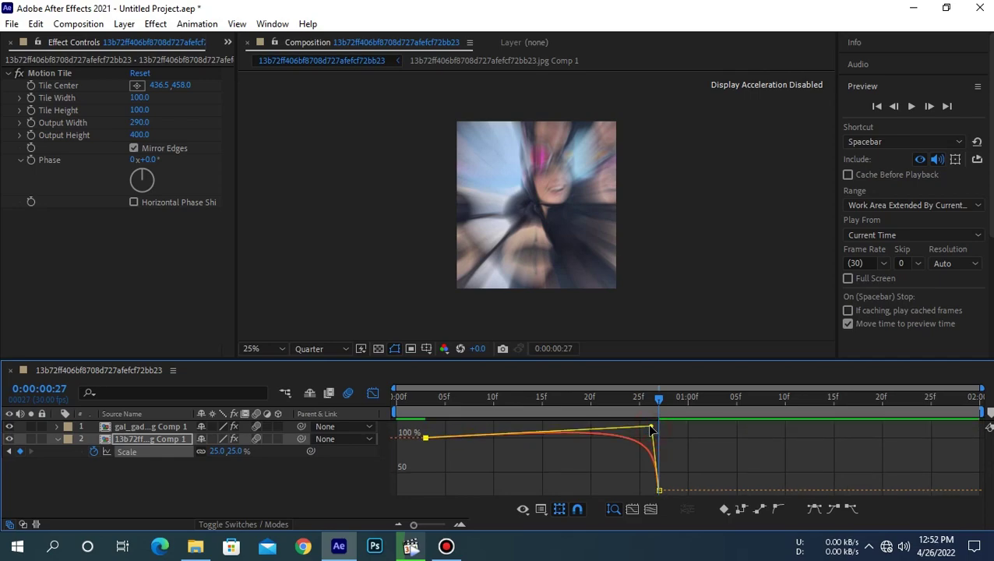
Check frame 24 and the frame after the transition, then return to layer bars at frame 27
{"action": "left_click_drag", "start_coordinate": [656, 399], "coordinate": [630, 404]}
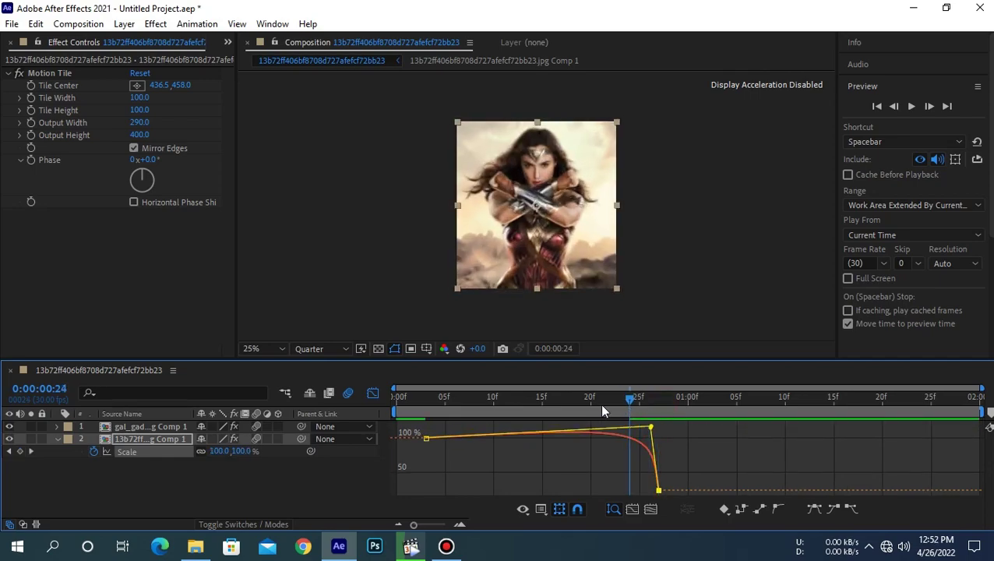
{"action": "left_click", "coordinate": [696, 402]}
{"action": "left_click", "coordinate": [372, 392]}
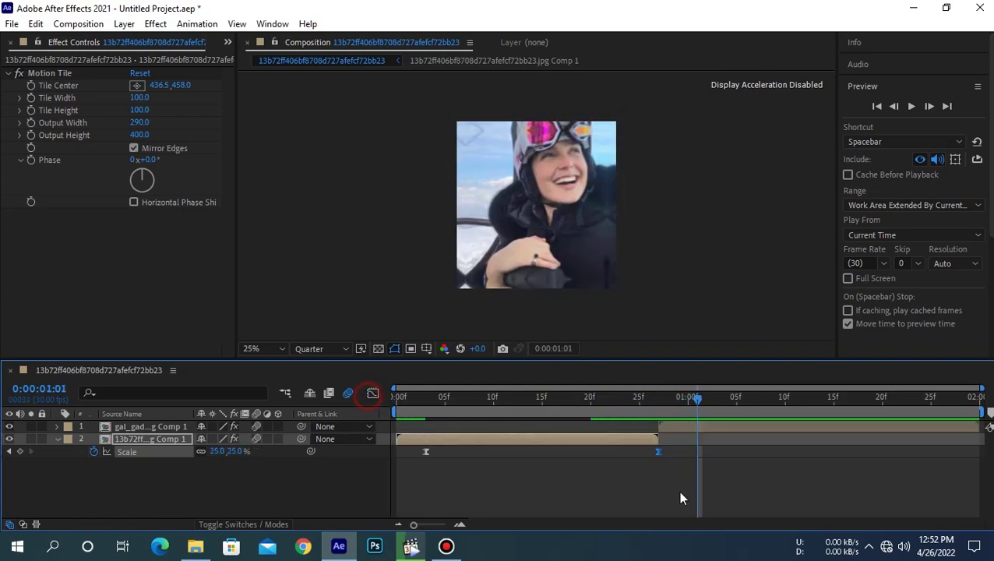
{"action": "left_click", "coordinate": [678, 490]}
{"action": "left_click", "coordinate": [657, 402]}
Scale layer 1 to 463% at frame 27 and shape its curve into a steep drop
{"action": "left_click", "coordinate": [678, 430]}
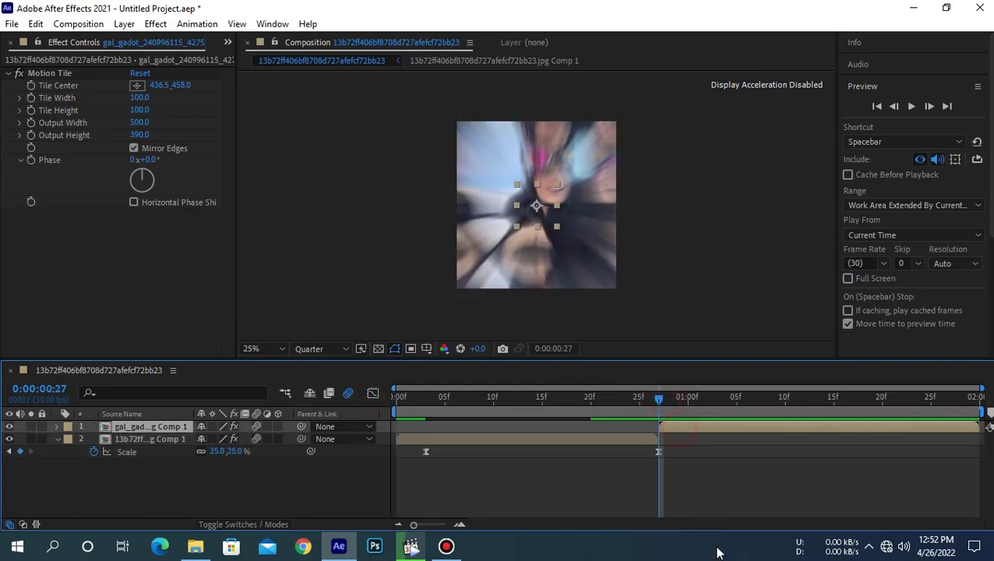
{"action": "key", "text": "s"}
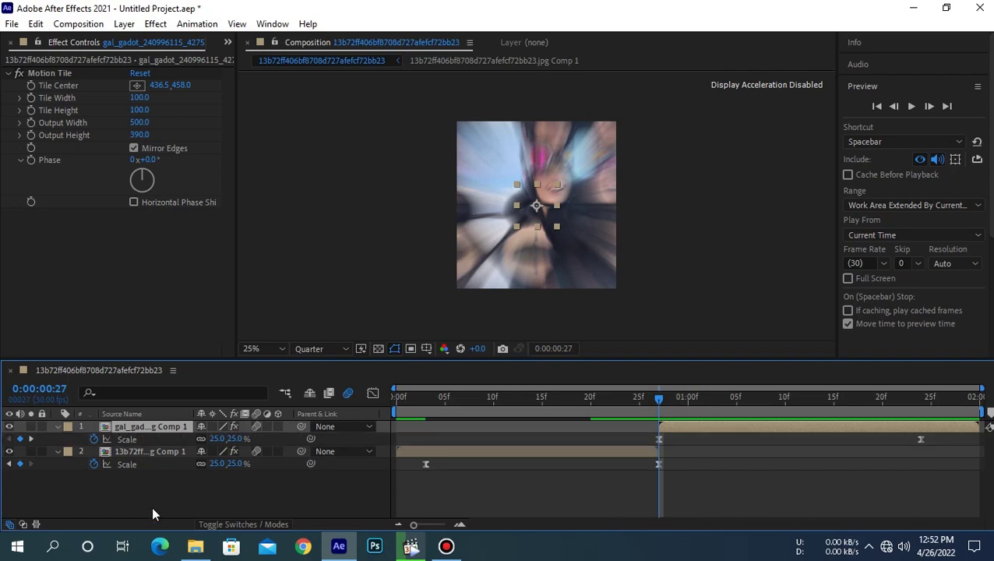
{"action": "left_click_drag", "start_coordinate": [248, 442], "coordinate": [579, 461]}
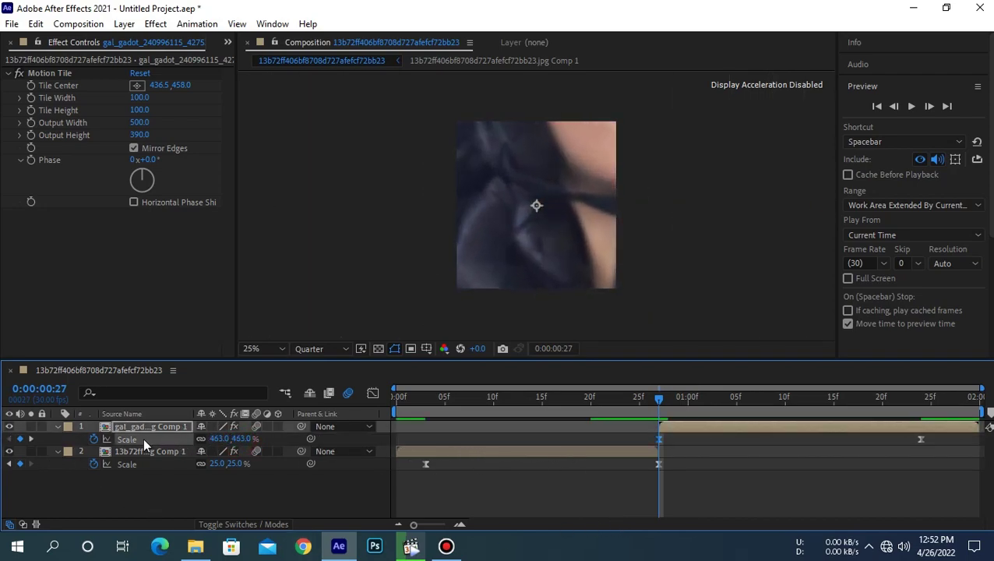
{"action": "left_click", "coordinate": [372, 395]}
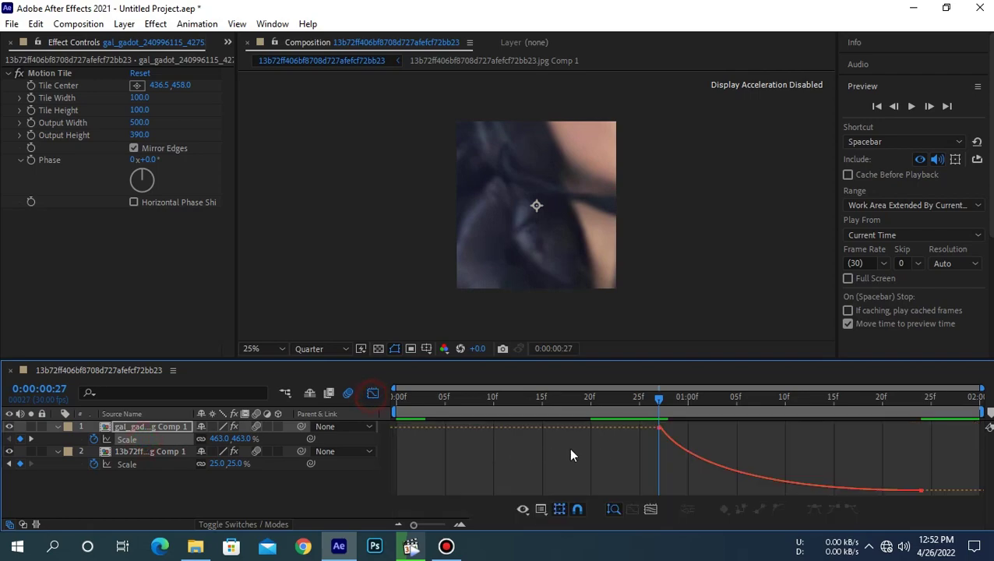
{"action": "left_click", "coordinate": [661, 433]}
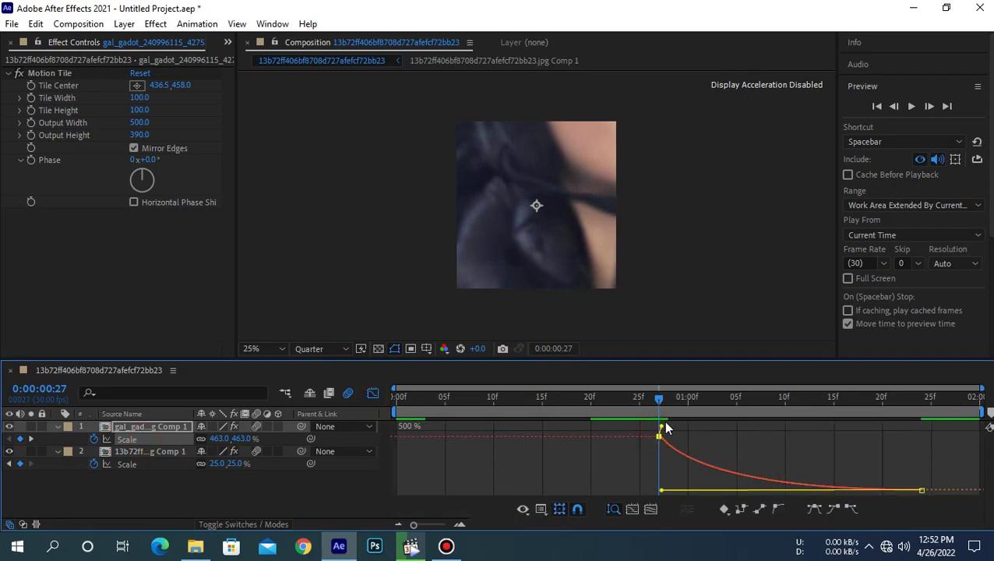
{"action": "left_click_drag", "start_coordinate": [663, 429], "coordinate": [665, 472]}
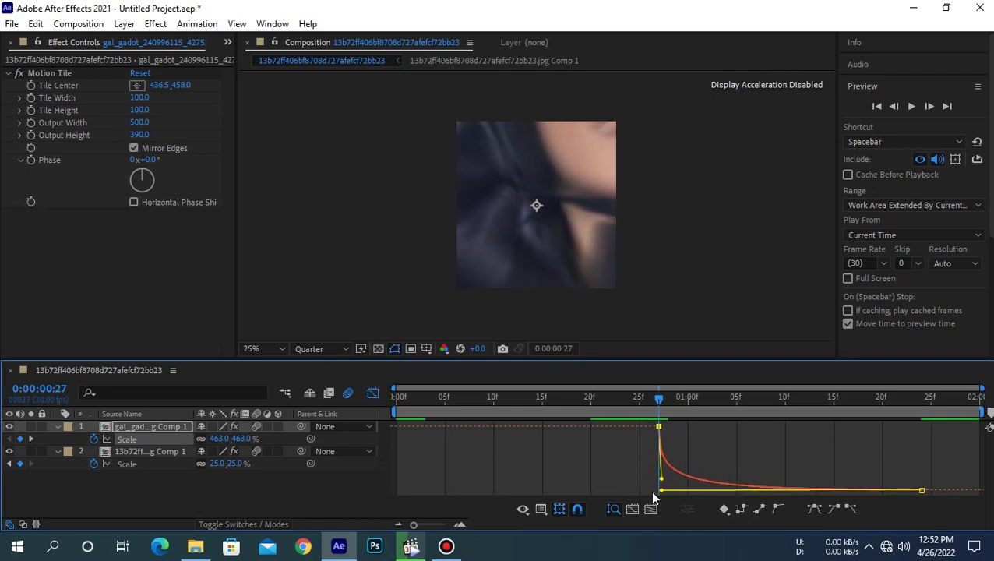
{"action": "left_click_drag", "start_coordinate": [658, 491], "coordinate": [653, 487]}
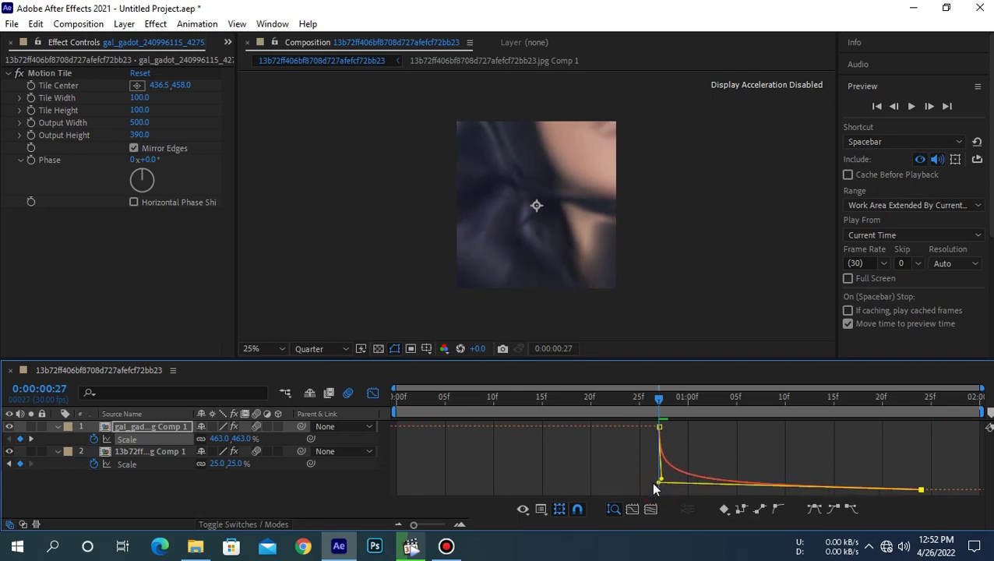
{"action": "left_click_drag", "start_coordinate": [661, 479], "coordinate": [660, 485]}
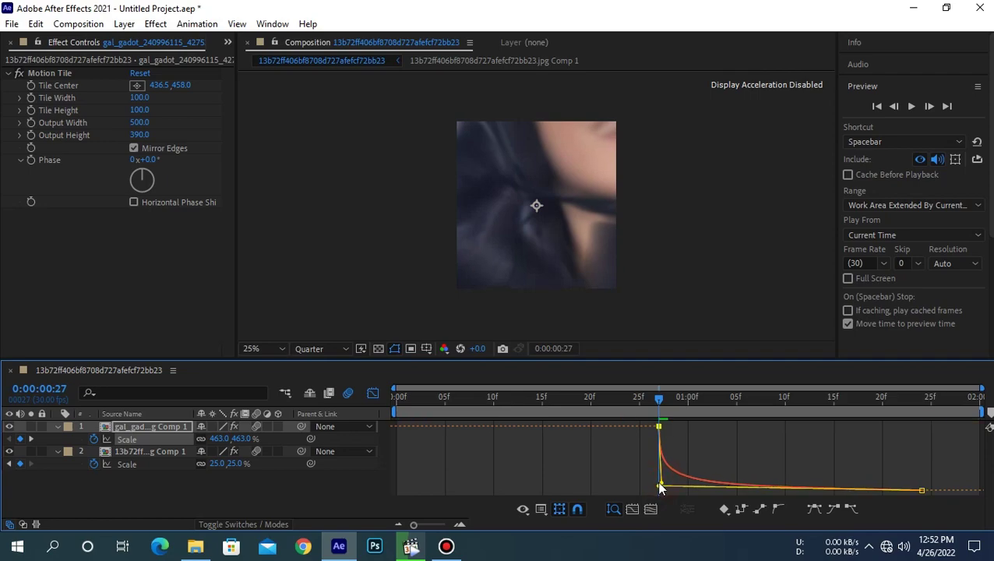
Preview the comp from the start and switch the Graph Editor back to layer bars
{"action": "key", "text": "Home"}
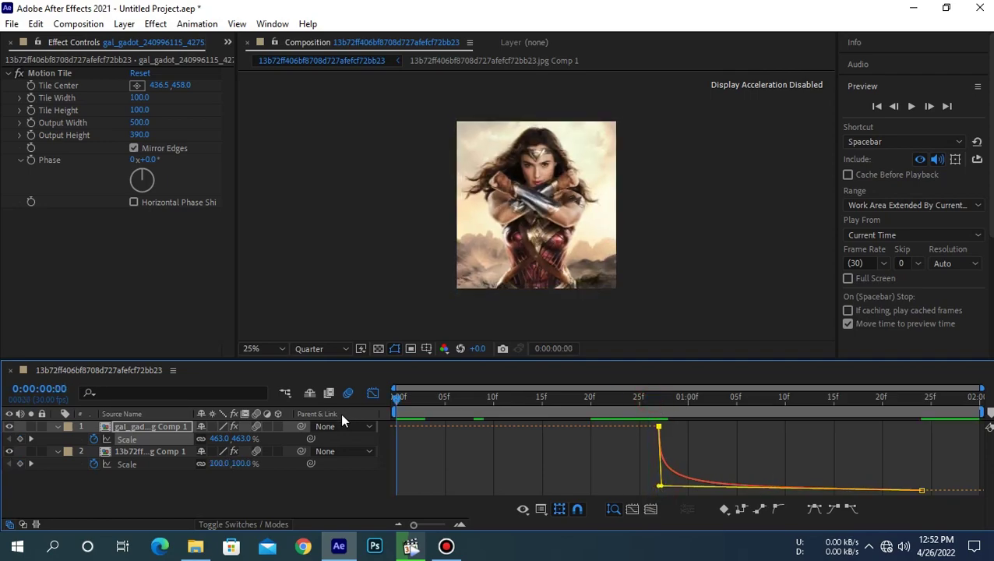
{"action": "left_click", "coordinate": [911, 106]}
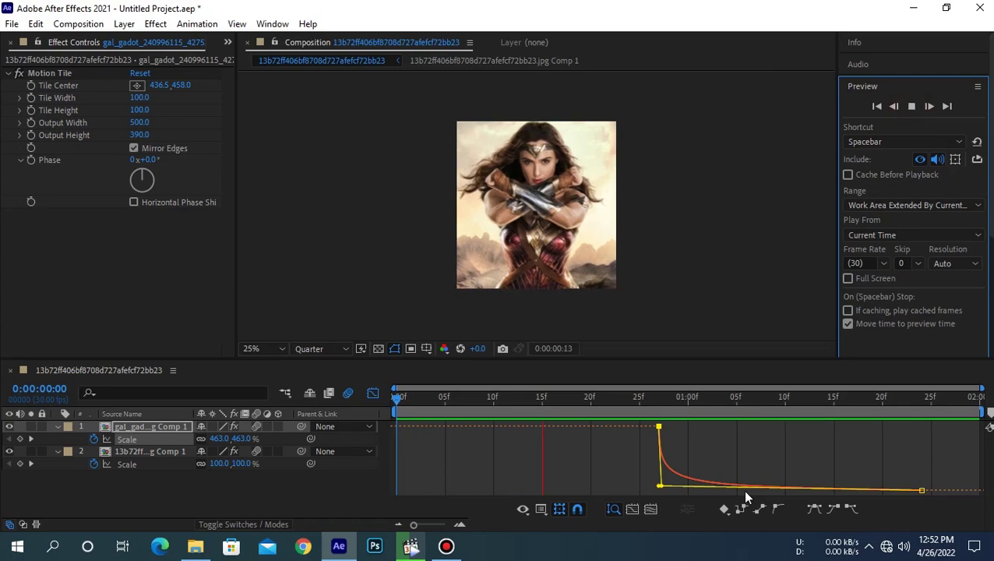
{"action": "left_click", "coordinate": [373, 393]}
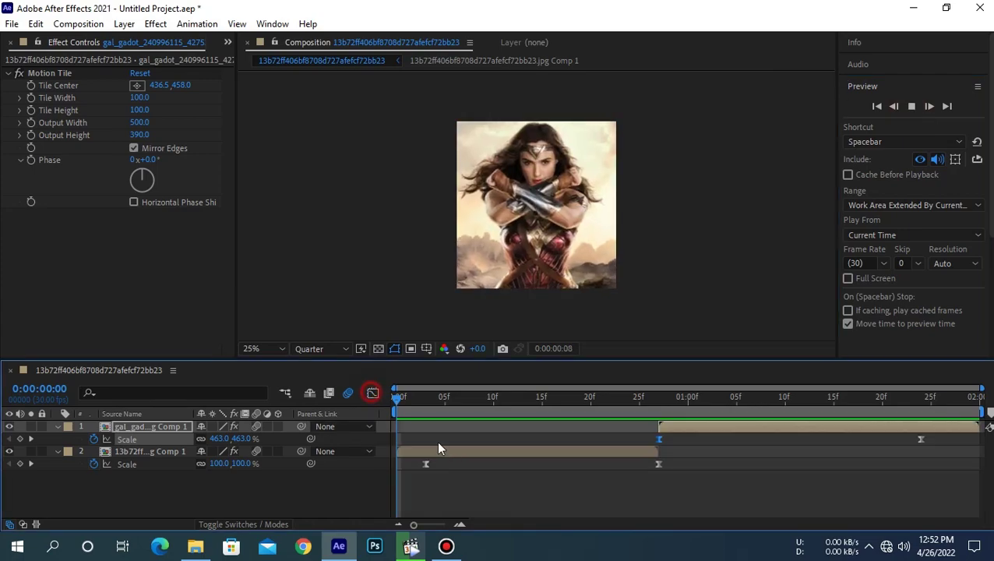
{"action": "left_click", "coordinate": [426, 398]}
Apply the first-clip zoom-out transition S_Shake preset to layer 2
{"action": "left_click", "coordinate": [429, 451]}
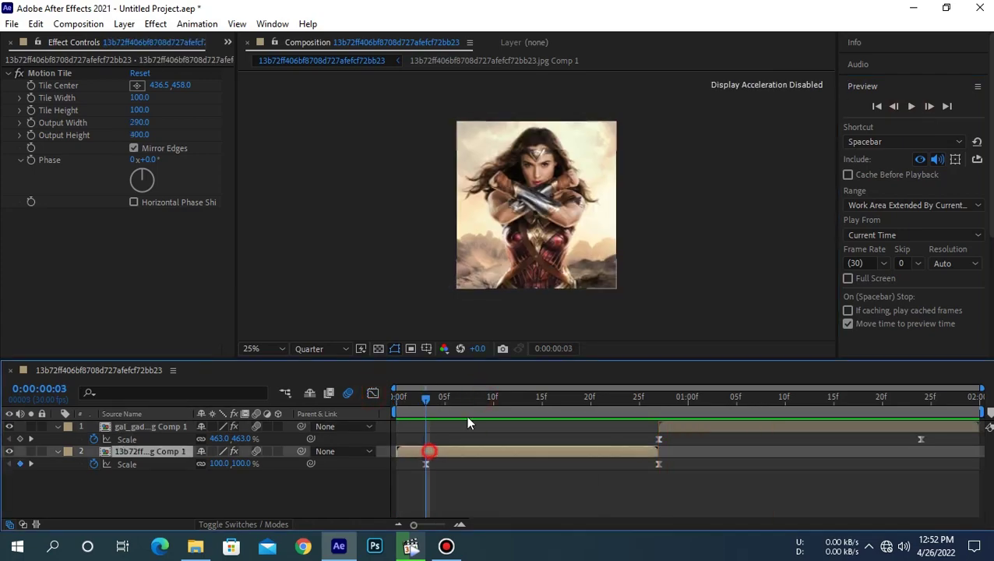
{"action": "left_click", "coordinate": [184, 28]}
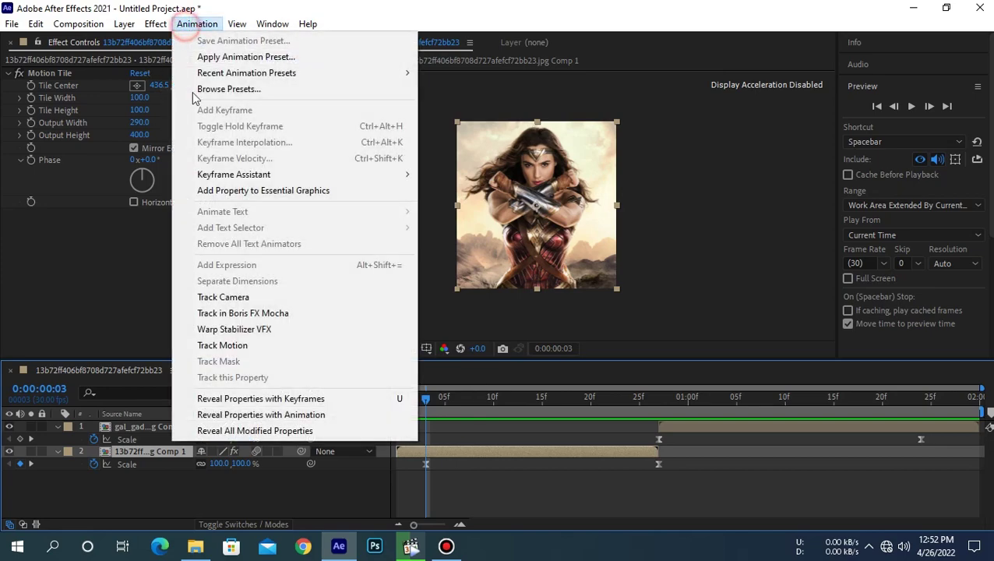
{"action": "left_click", "coordinate": [250, 61]}
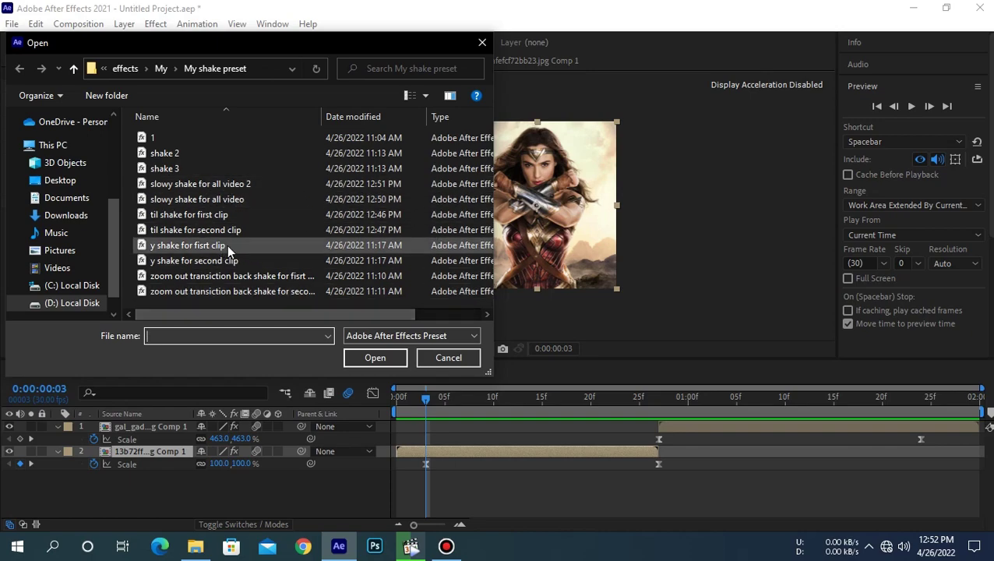
{"action": "left_click", "coordinate": [286, 278]}
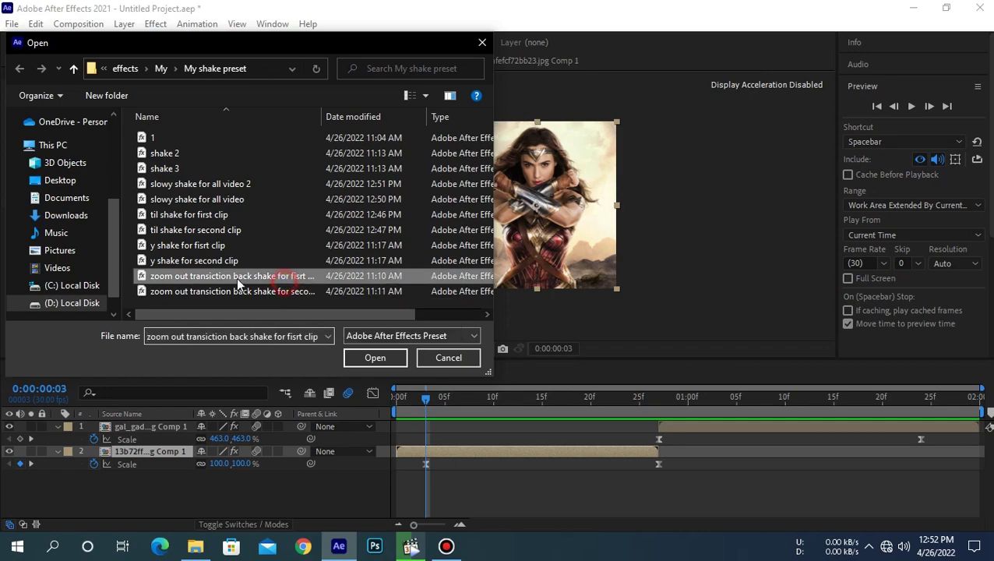
{"action": "left_click", "coordinate": [372, 358]}
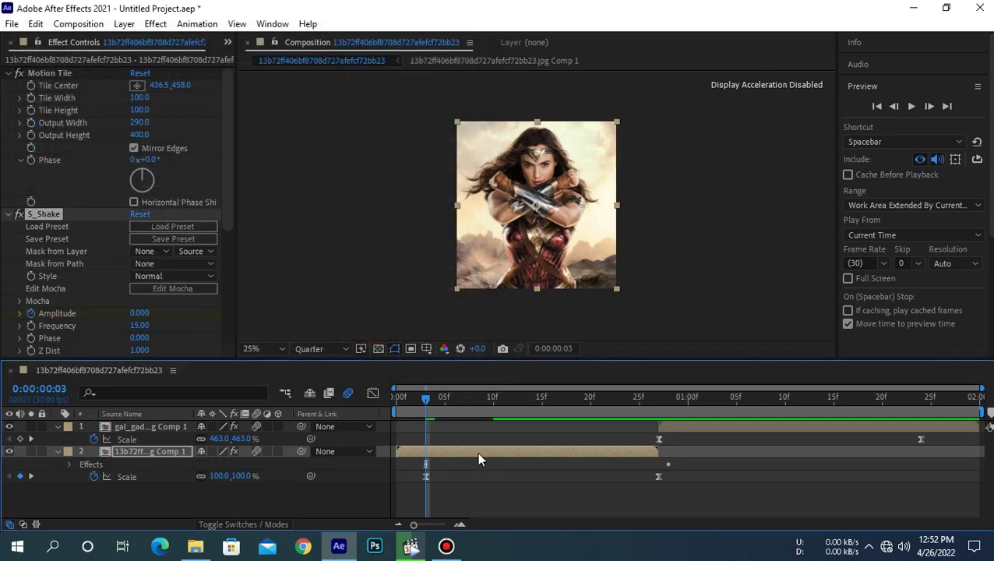
Move layer 2's S_Shake Amplitude keyframe (3.000) to frame 27 and scrub to check it
{"action": "key", "text": "e"}
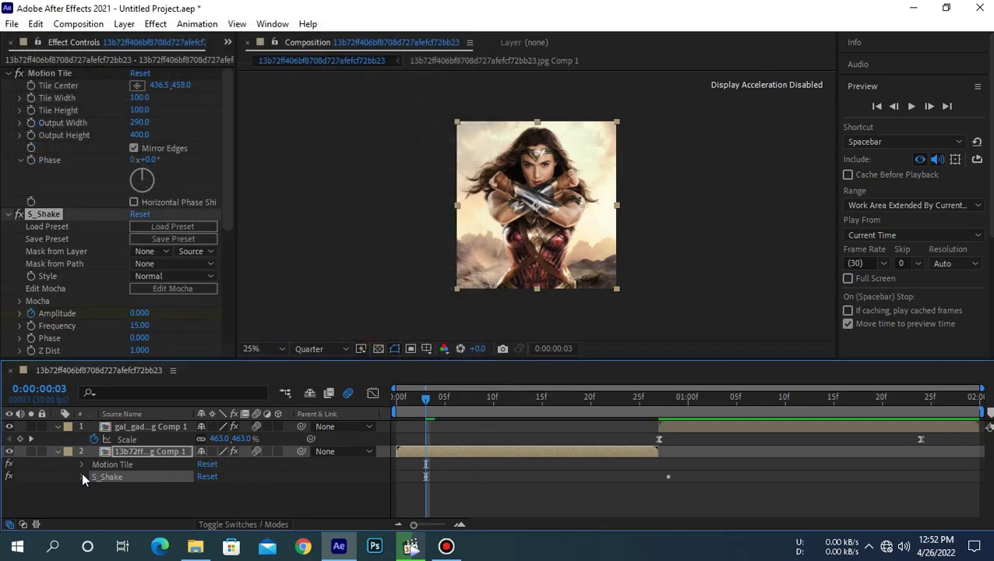
{"action": "left_click", "coordinate": [82, 476]}
{"action": "scroll", "coordinate": [706, 440], "scroll_direction": "down", "scroll_amount": 2}
{"action": "scroll", "coordinate": [659, 441], "scroll_direction": "down", "scroll_amount": 2}
{"action": "left_click", "coordinate": [659, 402]}
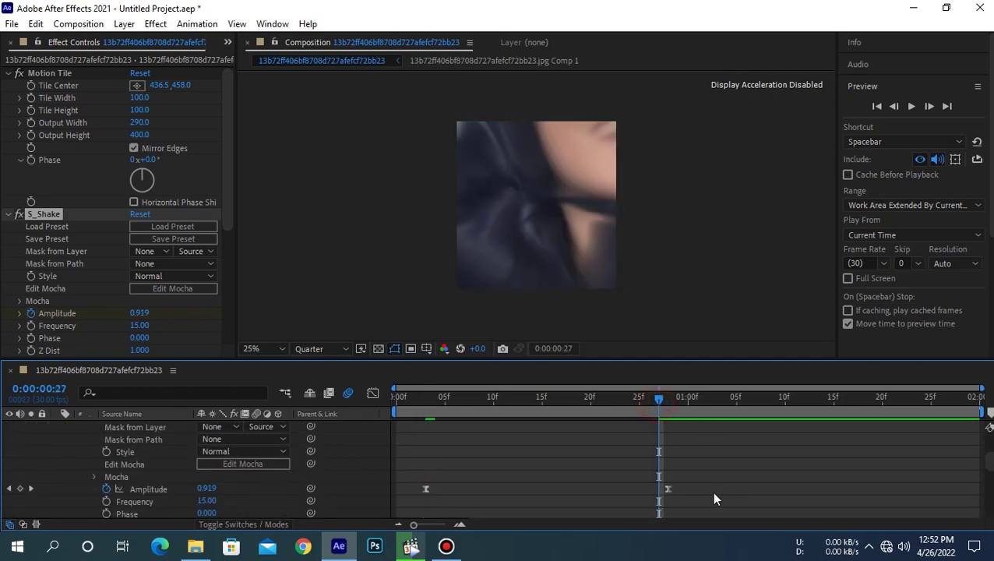
{"action": "left_click_drag", "start_coordinate": [712, 476], "coordinate": [488, 492]}
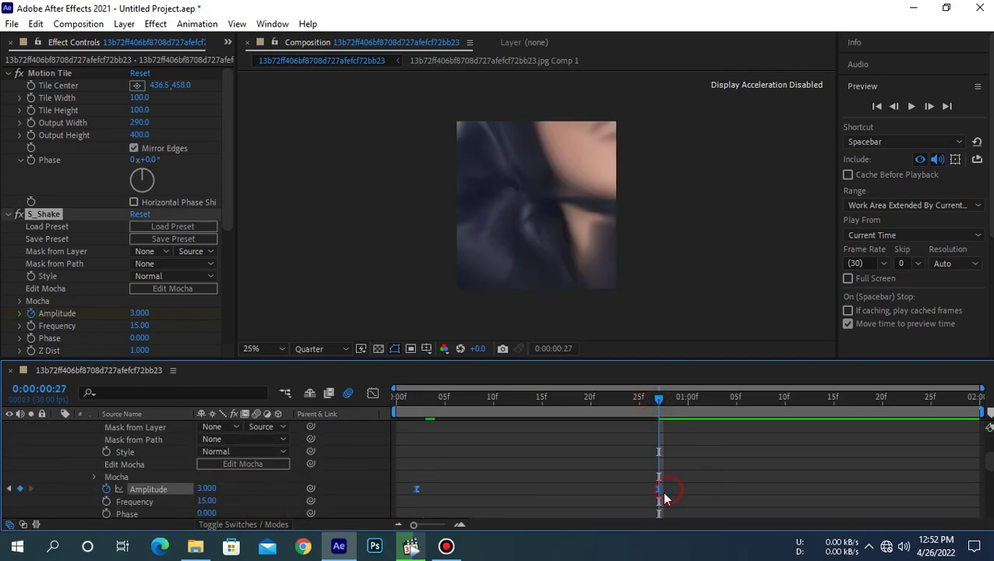
{"action": "left_click", "coordinate": [688, 488]}
{"action": "mouse_move", "coordinate": [631, 405]}
{"action": "left_mouse_down"}
{"action": "mouse_move", "coordinate": [699, 429]}
{"action": "mouse_move", "coordinate": [652, 422]}
{"action": "left_mouse_up"}
Apply the second-clip zoom-out transition S_Shake preset to layer 1
{"action": "scroll", "coordinate": [655, 436], "scroll_direction": "up", "scroll_amount": 4}
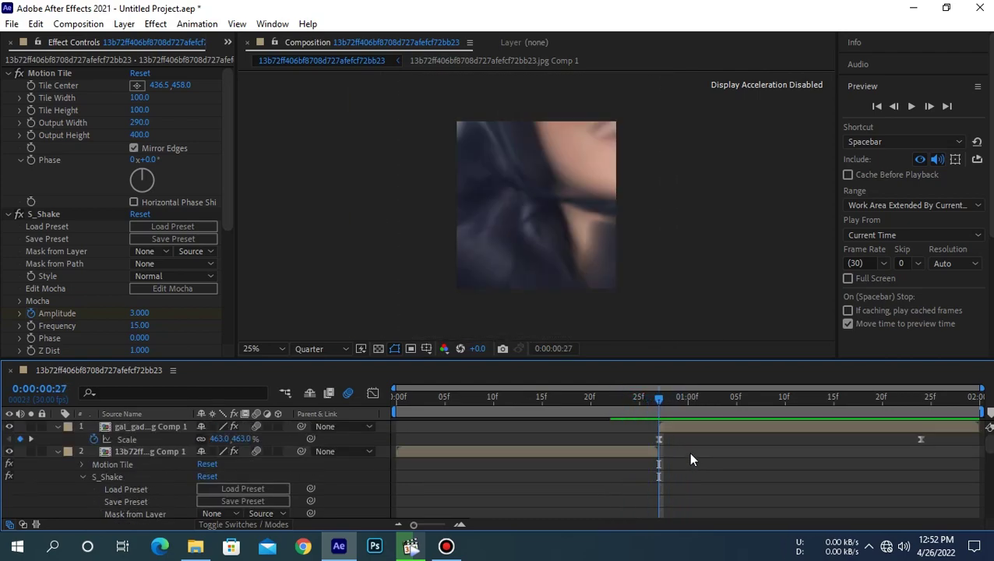
{"action": "left_click", "coordinate": [682, 427]}
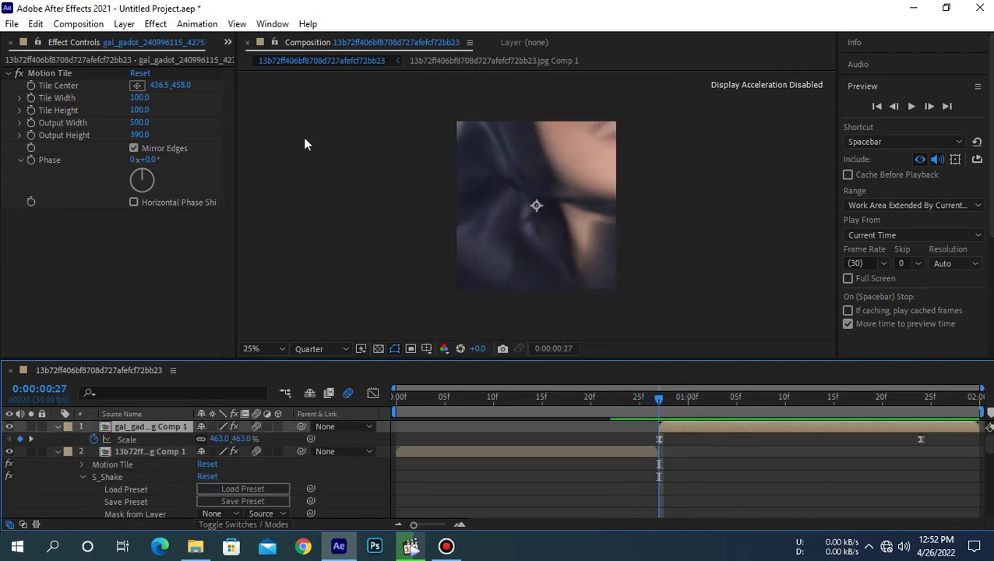
{"action": "left_click", "coordinate": [197, 23]}
{"action": "left_click", "coordinate": [234, 55]}
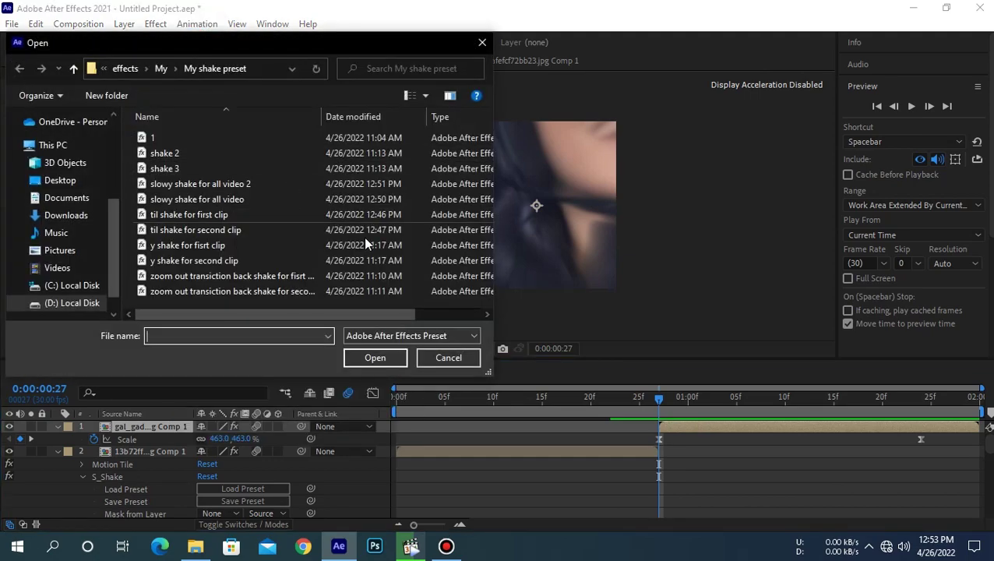
{"action": "left_click", "coordinate": [285, 296]}
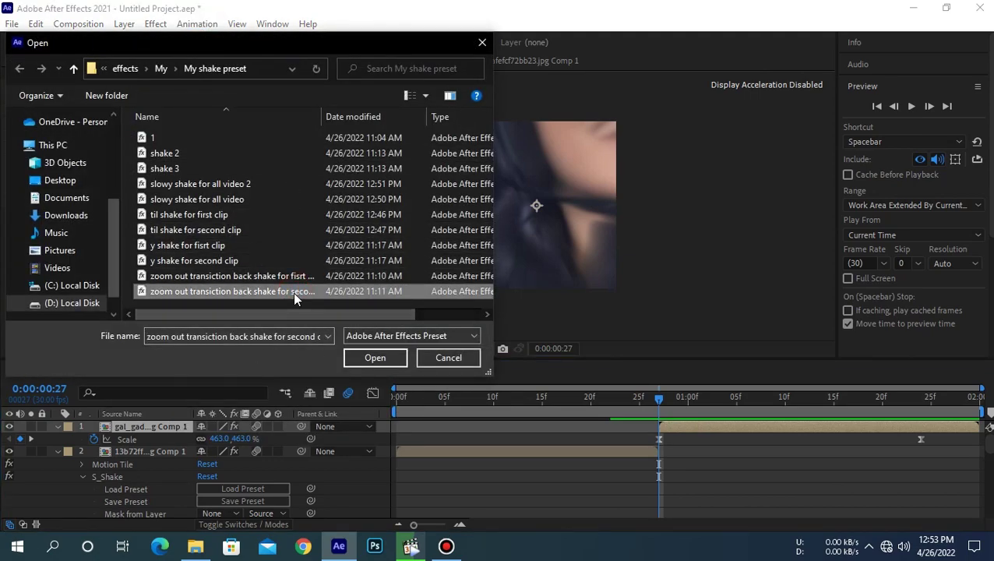
{"action": "left_click", "coordinate": [362, 360]}
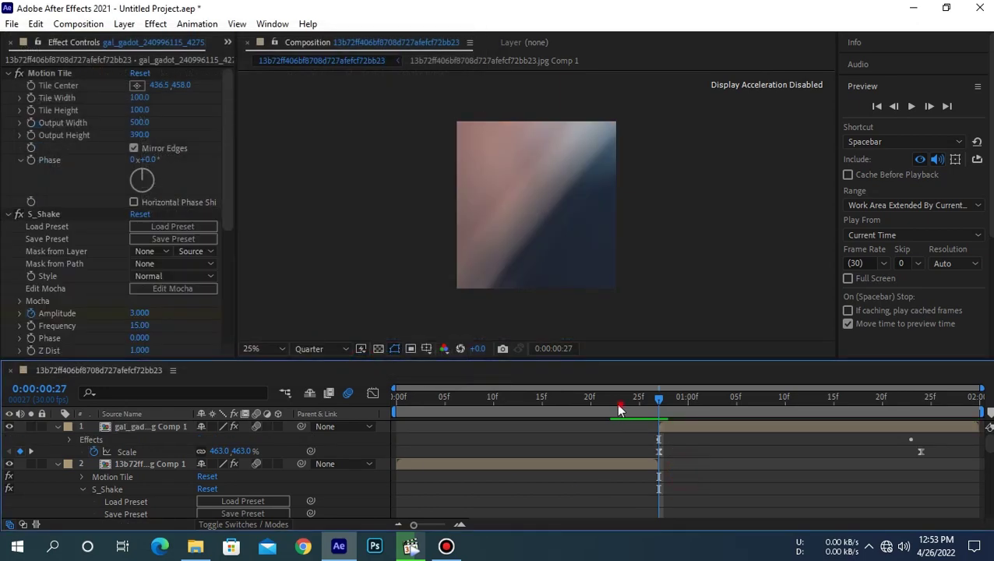
{"action": "key", "text": "Home"}
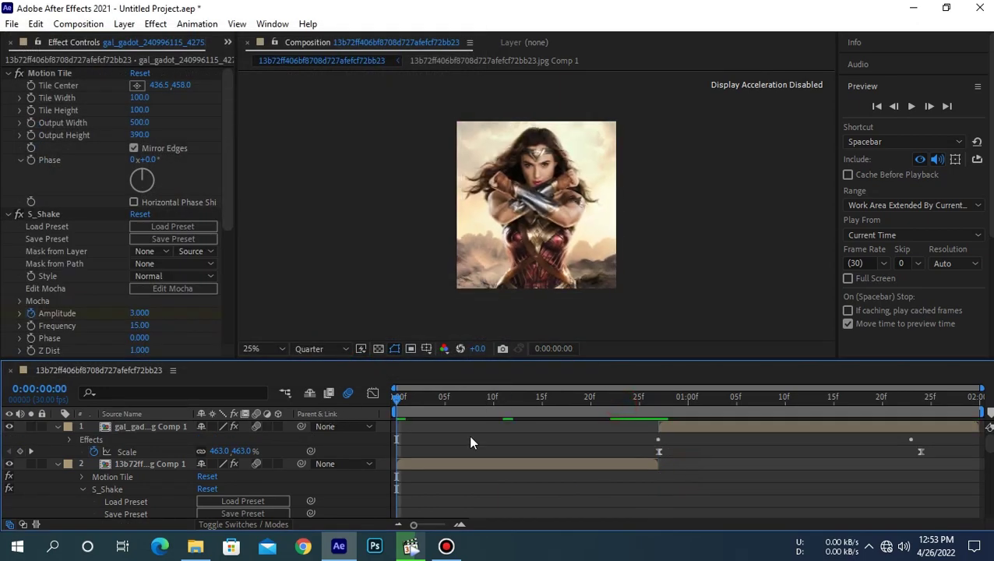
{"action": "left_click", "coordinate": [913, 116]}
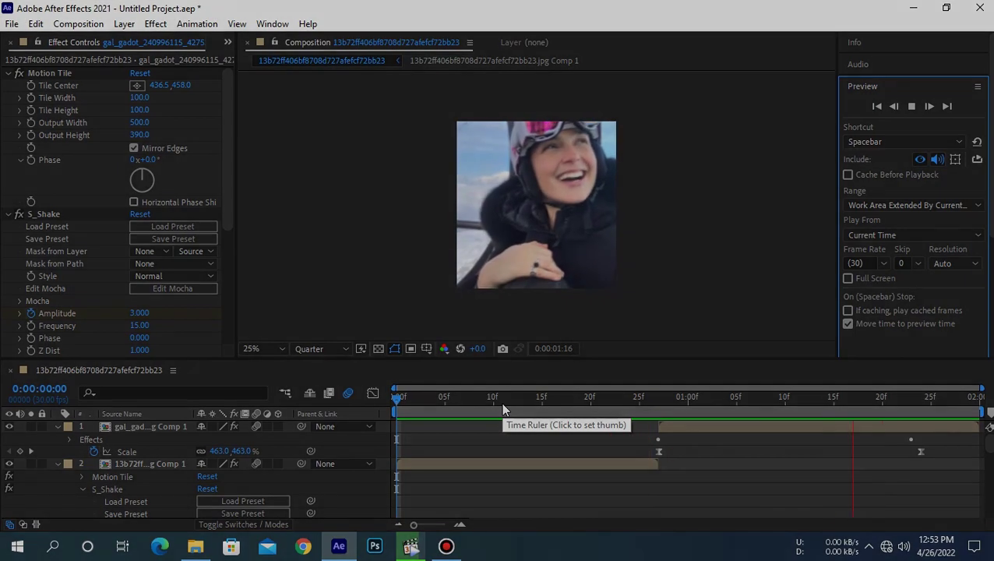
{"action": "key", "text": "space"}
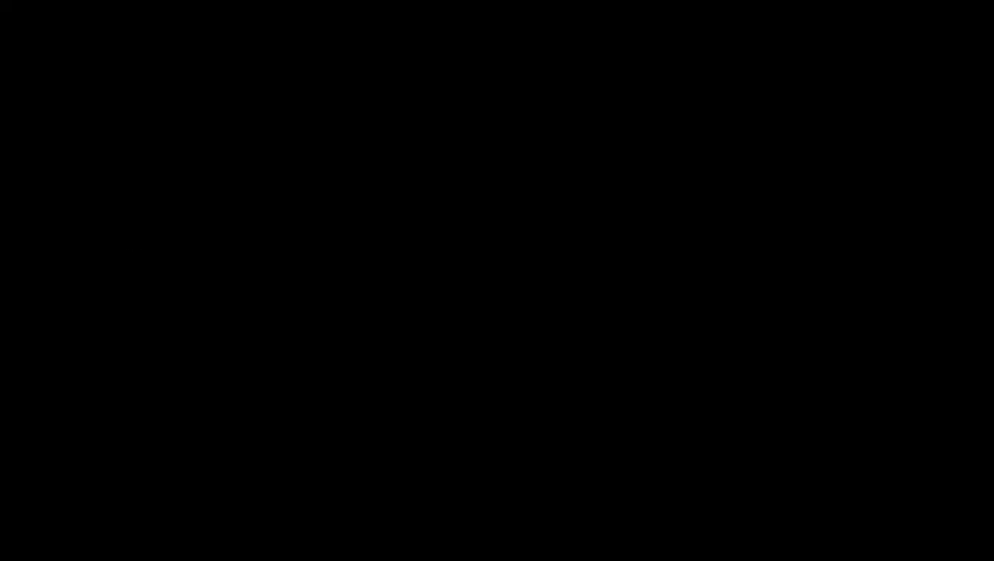